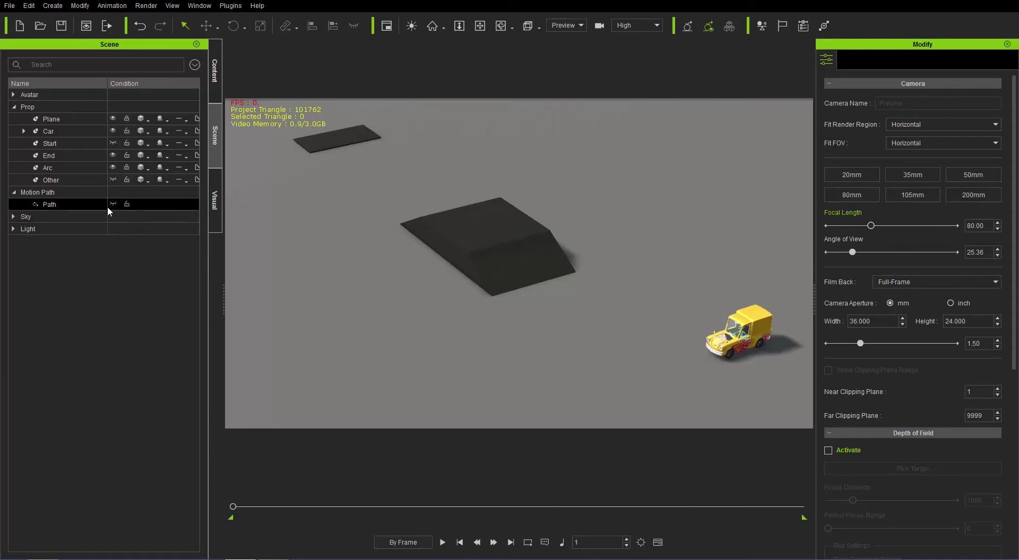
Step: Unhide the existing Path motion path to inspect its course, and delete it from the scene
left_click(113, 204)
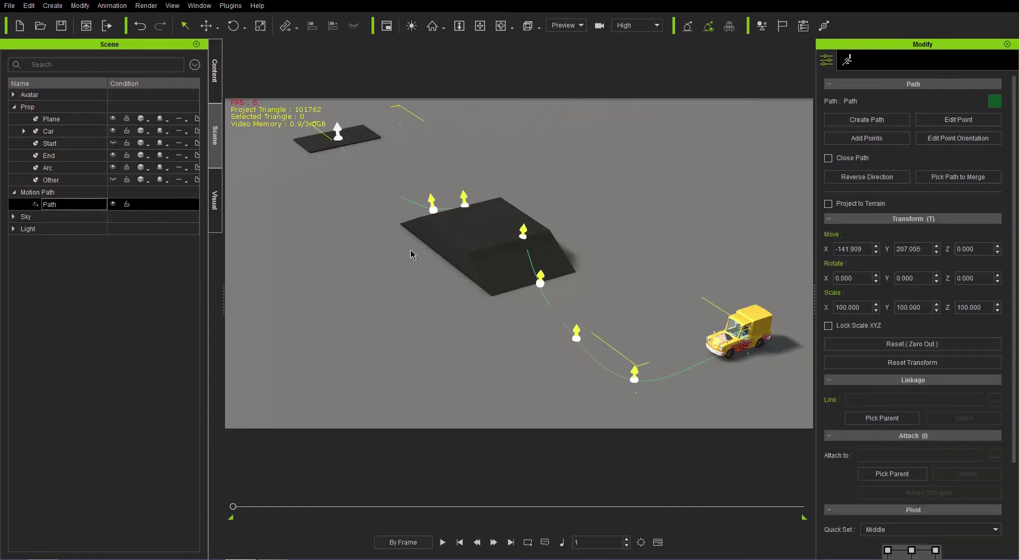
right_click_drag(423, 313, 422, 282)
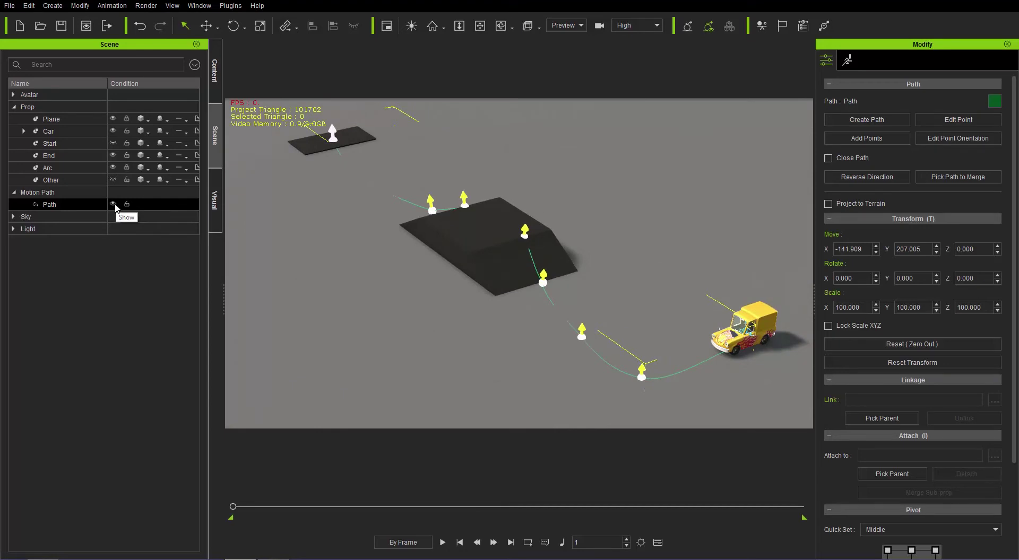
key("Delete")
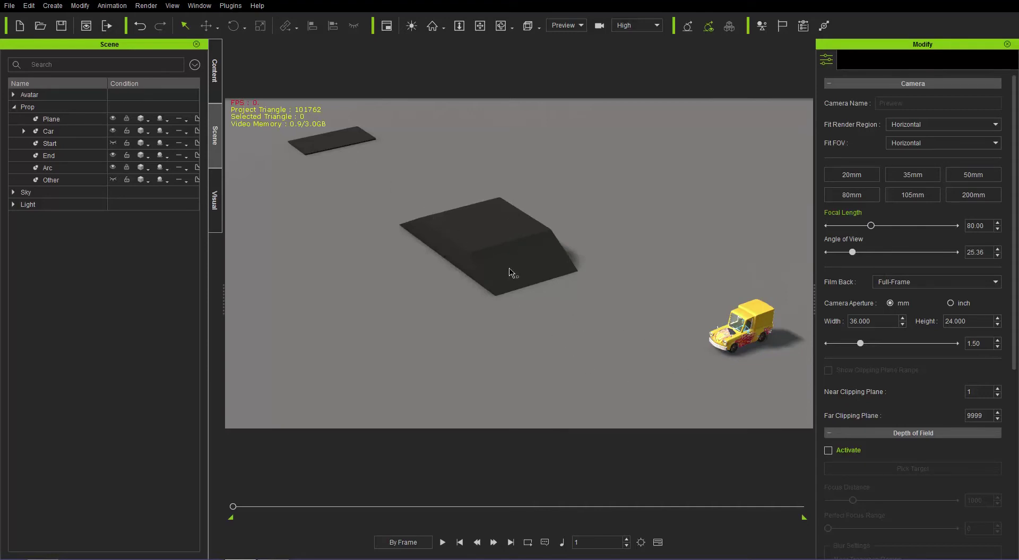
Step: Frame the car and both platforms in a top-down view and display the Arc prop as Wireframe
left_click(749, 334)
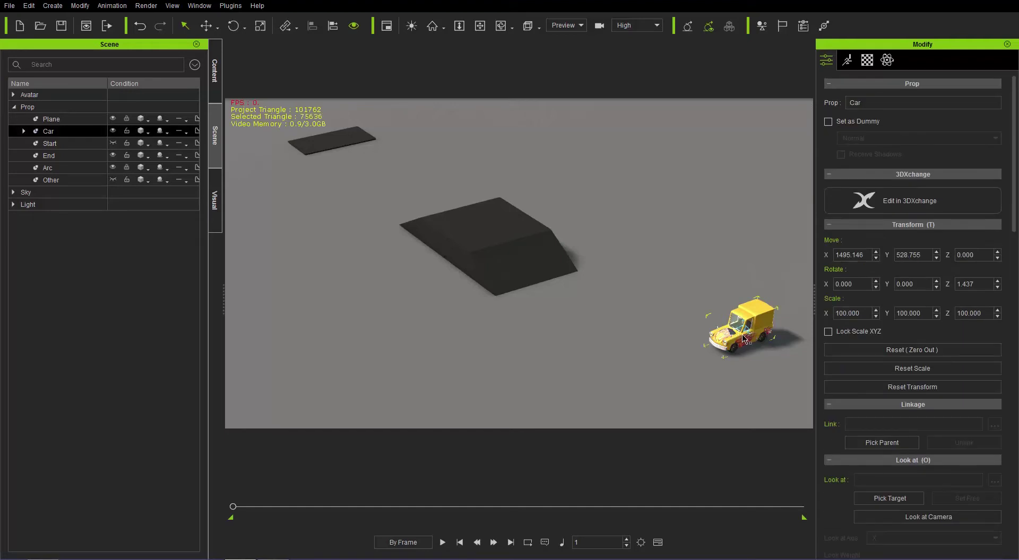
key("g")
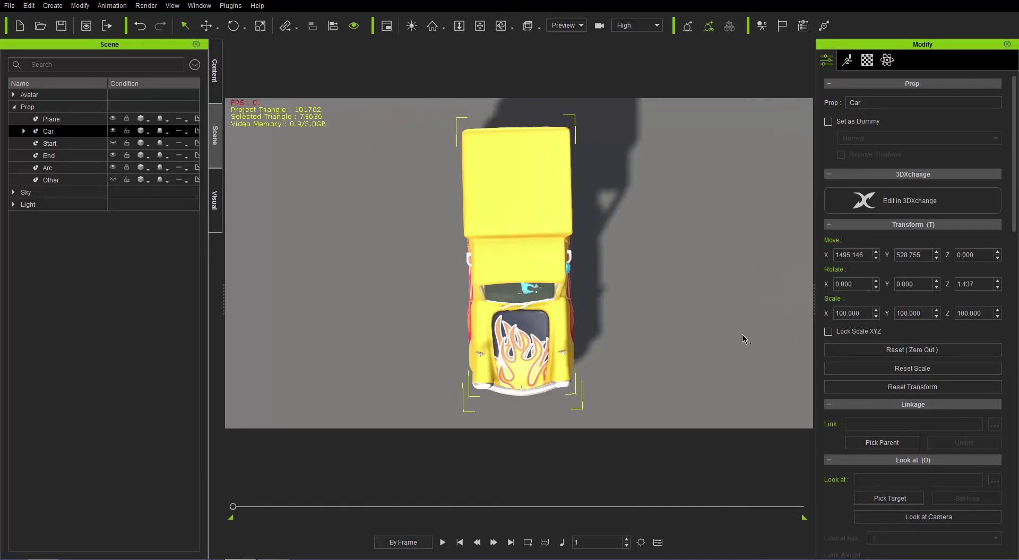
scroll(600, 235, "down", 2)
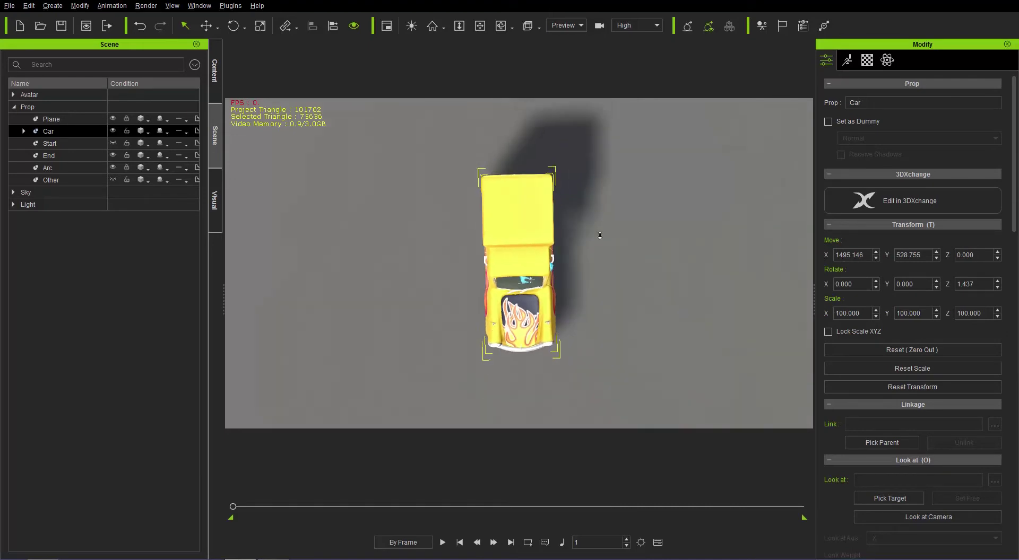
scroll(604, 280, "down", 4)
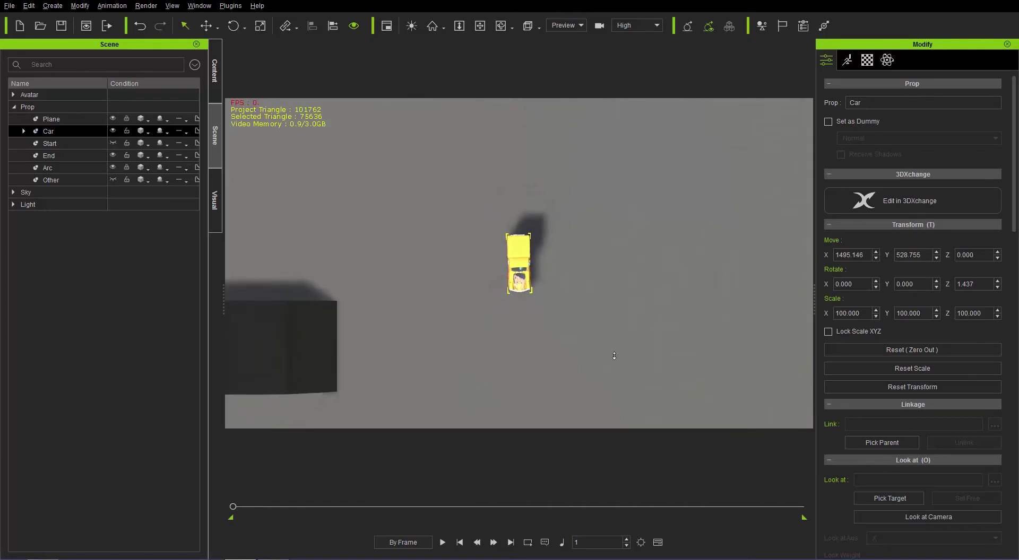
scroll(470, 217, "down", 3)
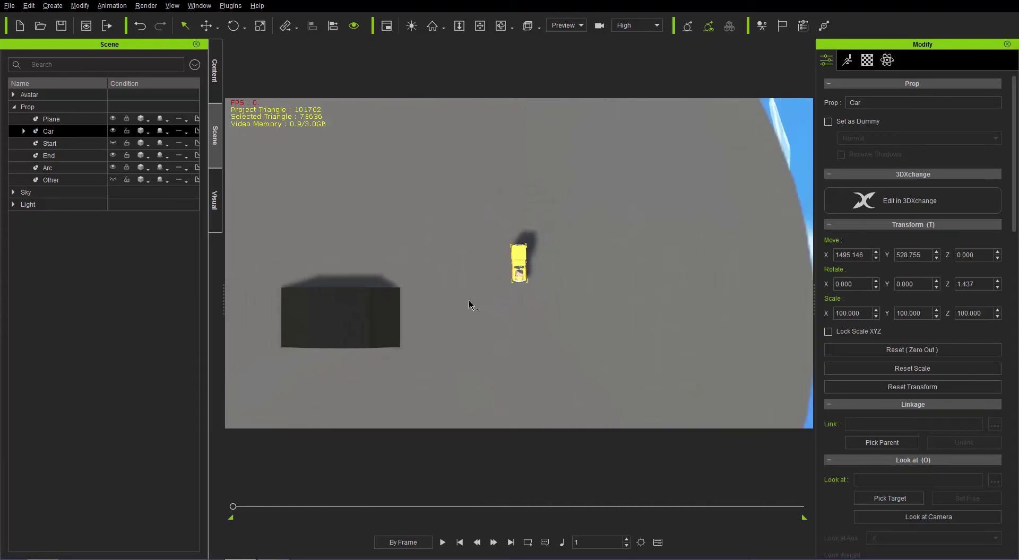
middle_click_drag(470, 281, 564, 275)
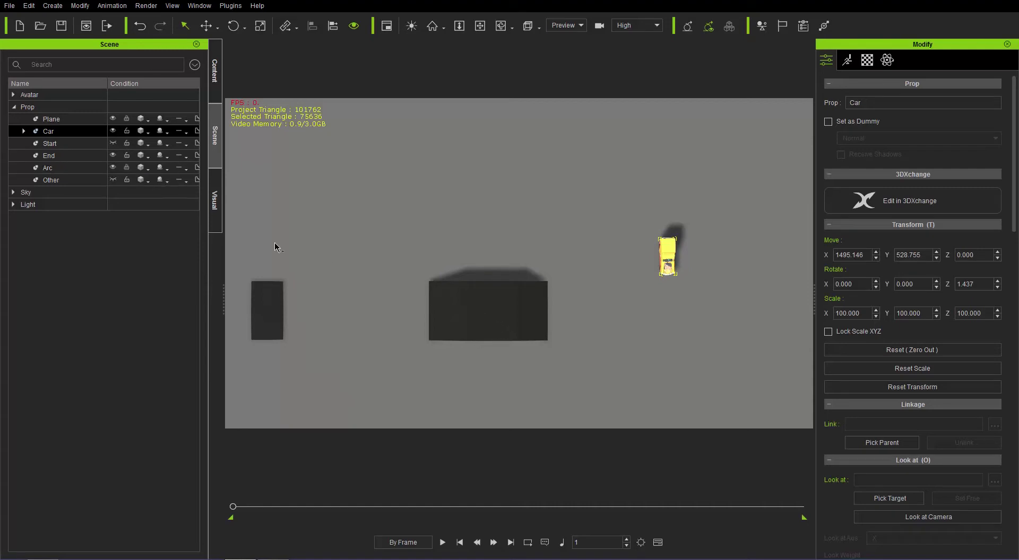
left_click(148, 170)
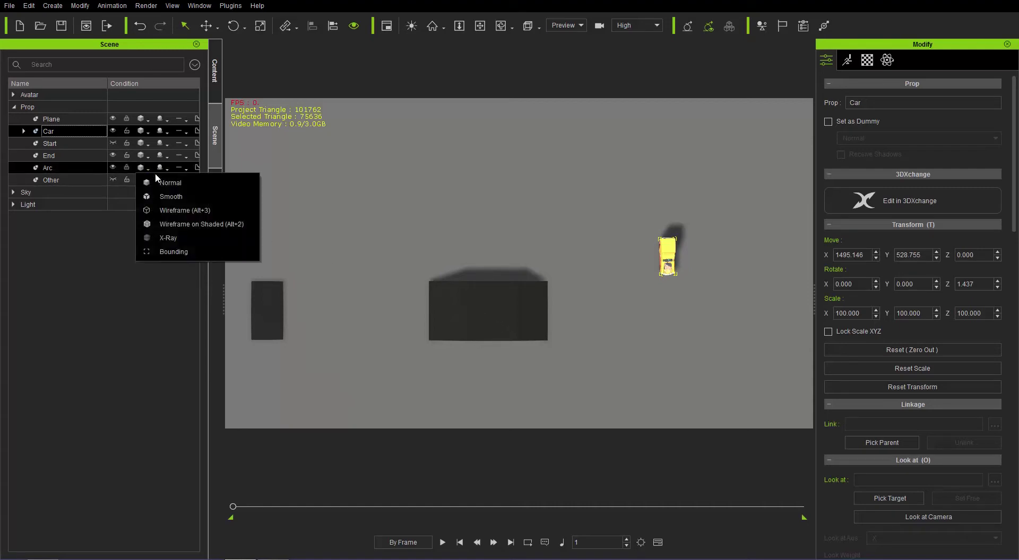
left_click(189, 212)
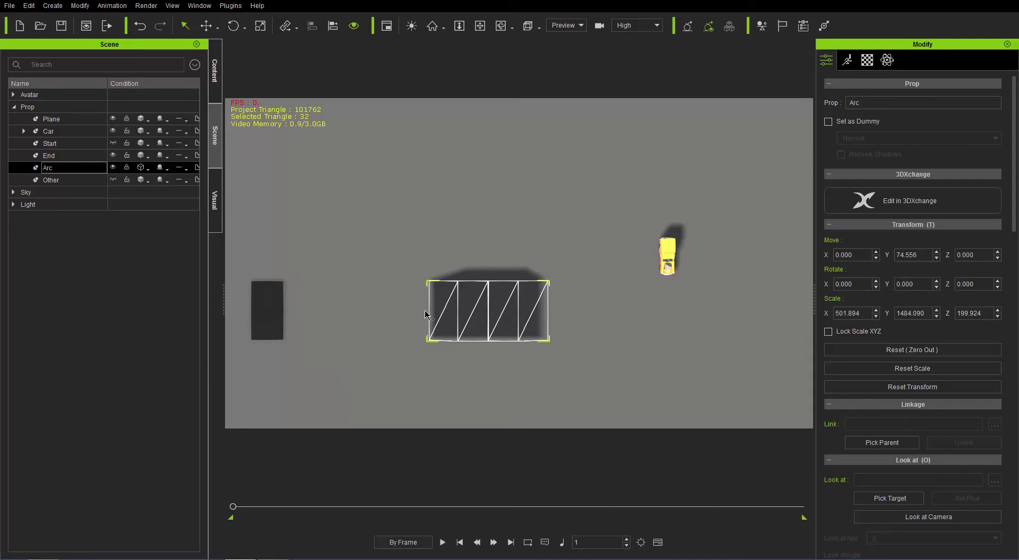
left_click(490, 204)
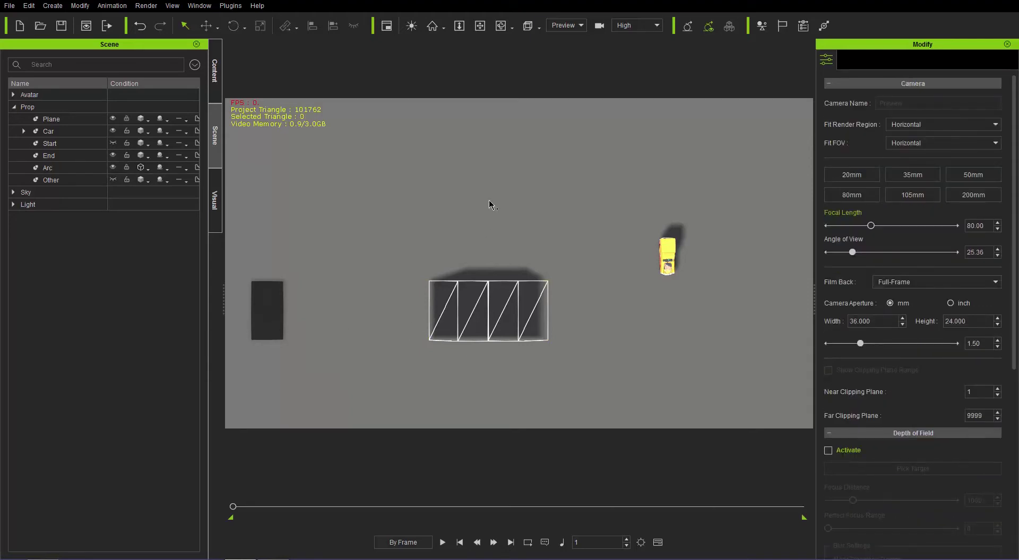
right_click(604, 156)
mouse_move(657, 168)
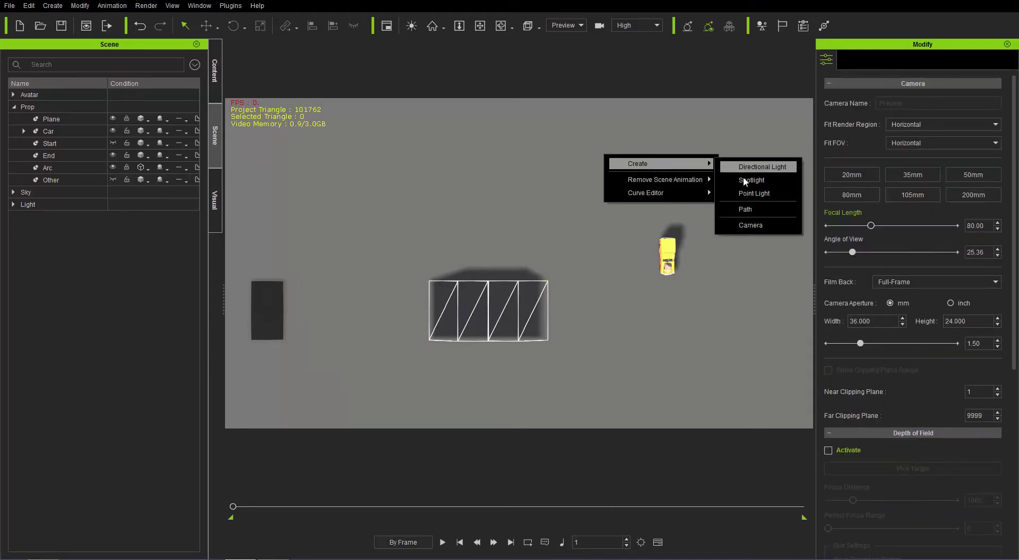
left_click(503, 2)
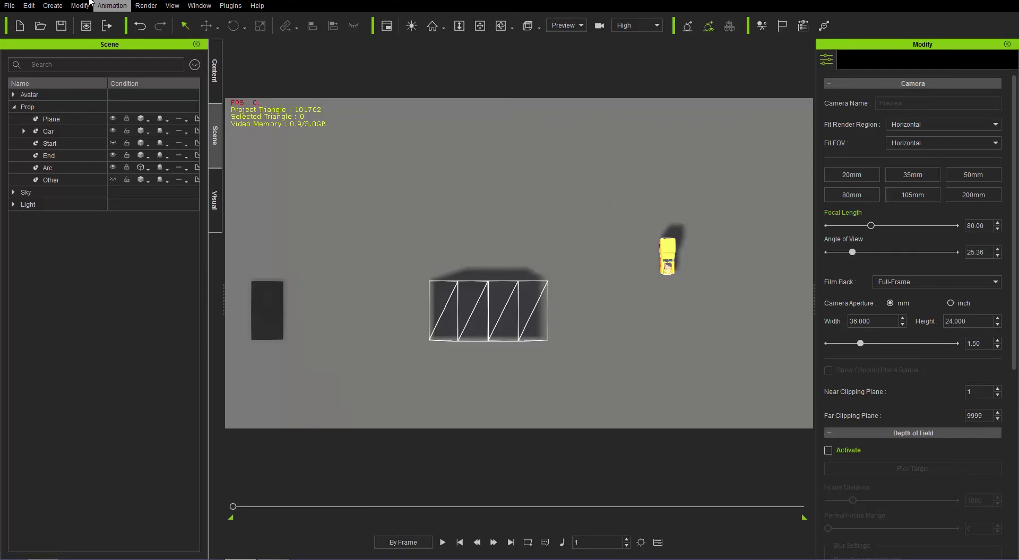
Step: Create a seven-point motion path from the car, around the corner, across the Arc ramp and onto the End platform
left_click(52, 5)
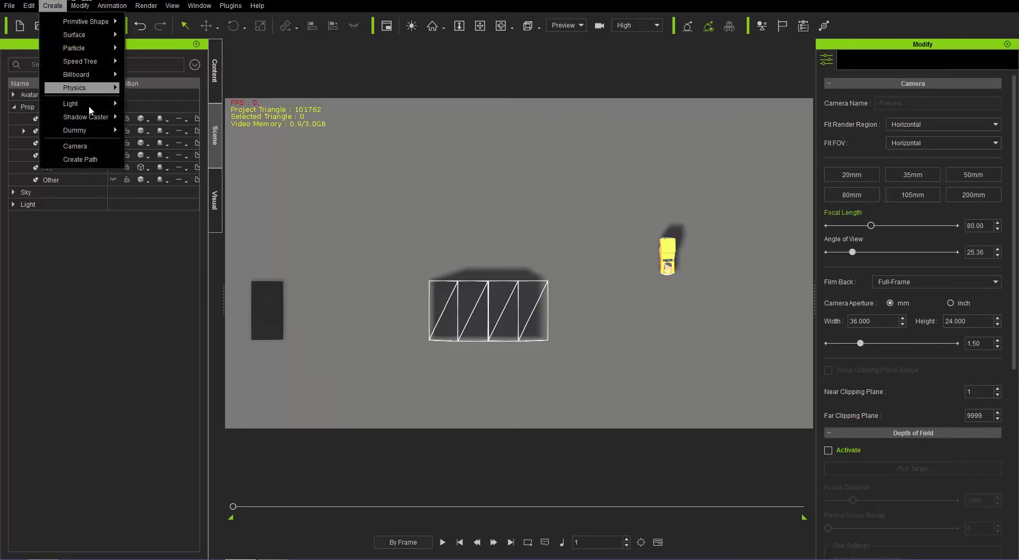
left_click(85, 159)
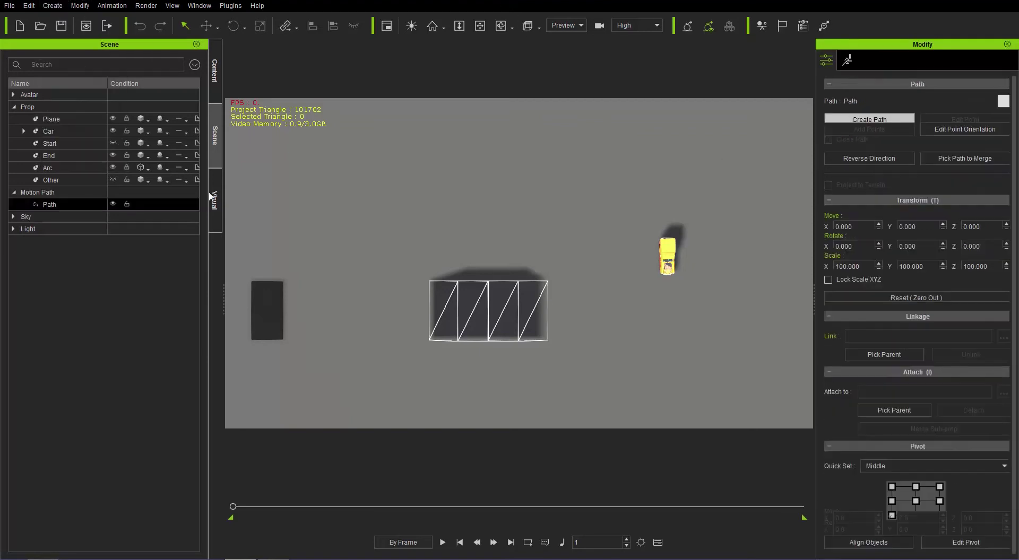
left_click(666, 259)
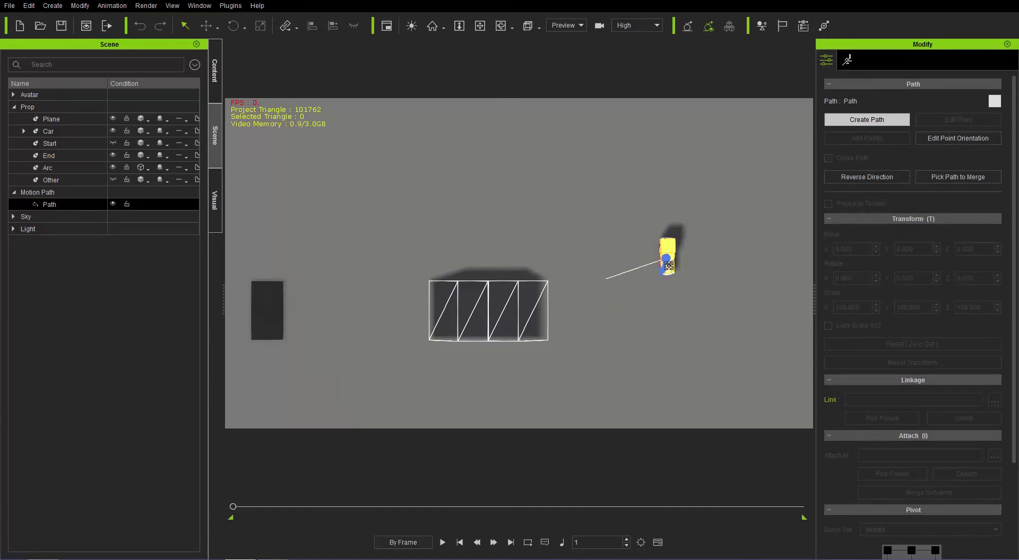
left_click(665, 307)
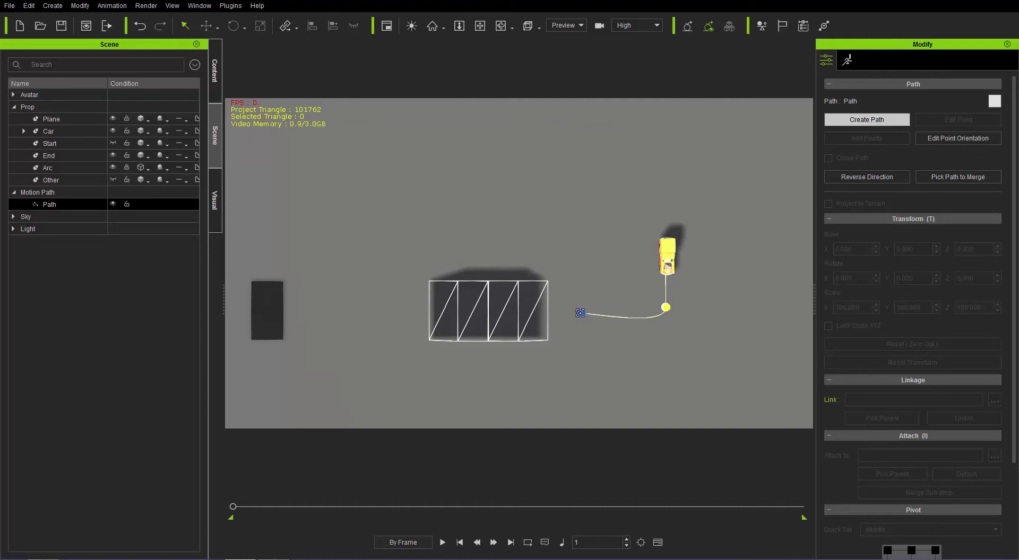
left_click(575, 313)
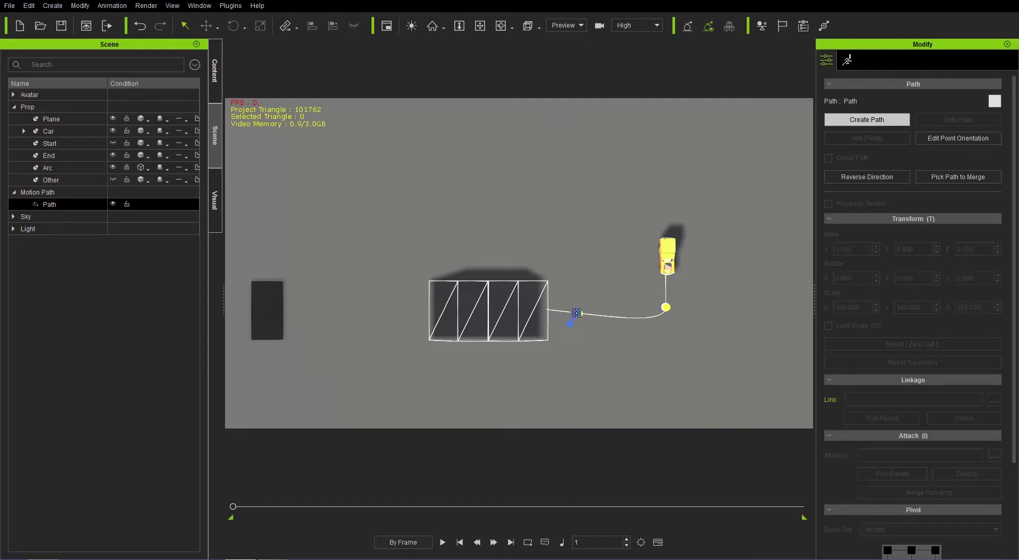
left_click(491, 311)
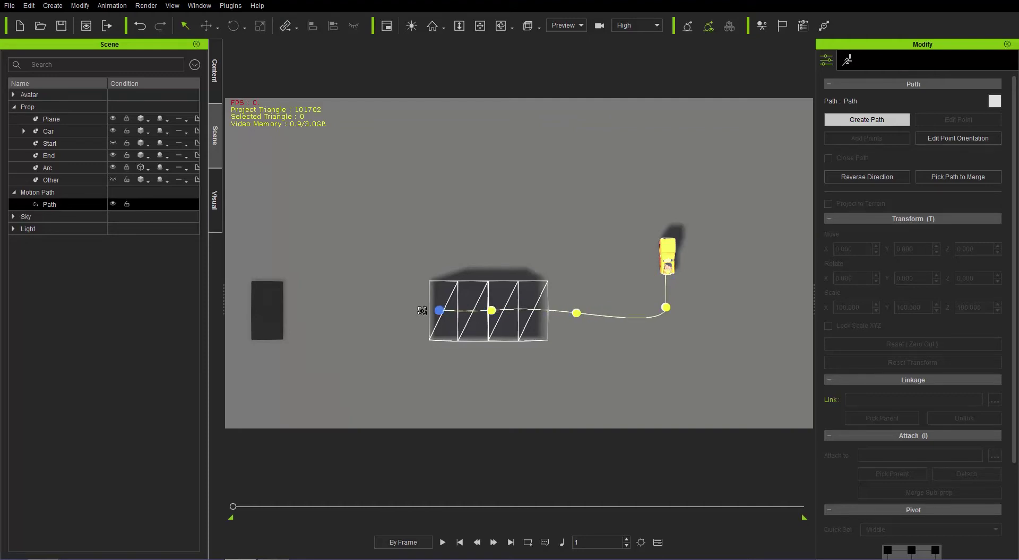
left_click(425, 310)
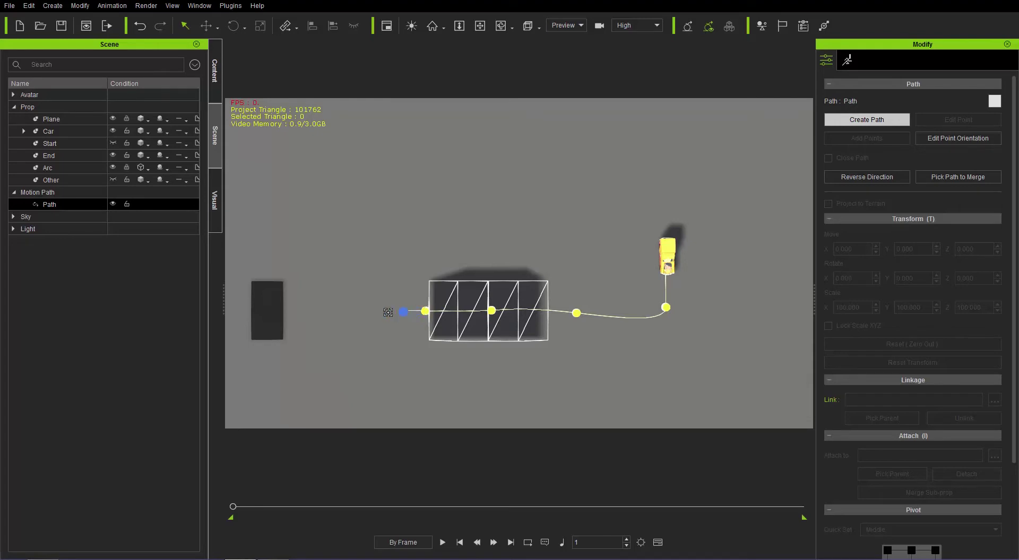
left_click(341, 311)
left_click(264, 310)
right_click(266, 311)
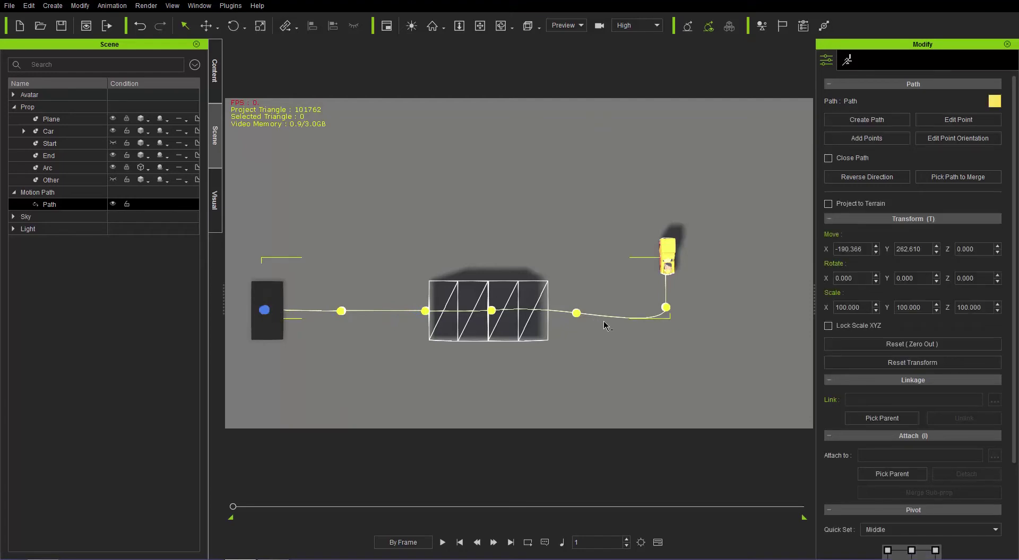
Step: Inspect the new path from an angled view and restore the Arc prop's display mode to Normal
right_click_drag(612, 369, 605, 106)
right_click_drag(426, 239, 685, 241)
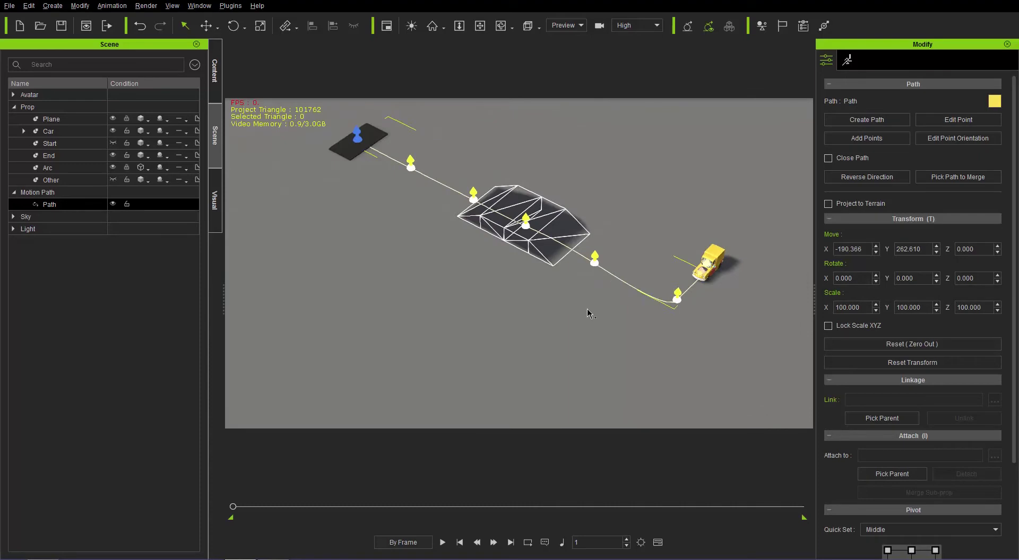
right_click_drag(588, 312, 602, 168)
right_click_drag(573, 223, 603, 180)
right_click_drag(655, 329, 657, 313)
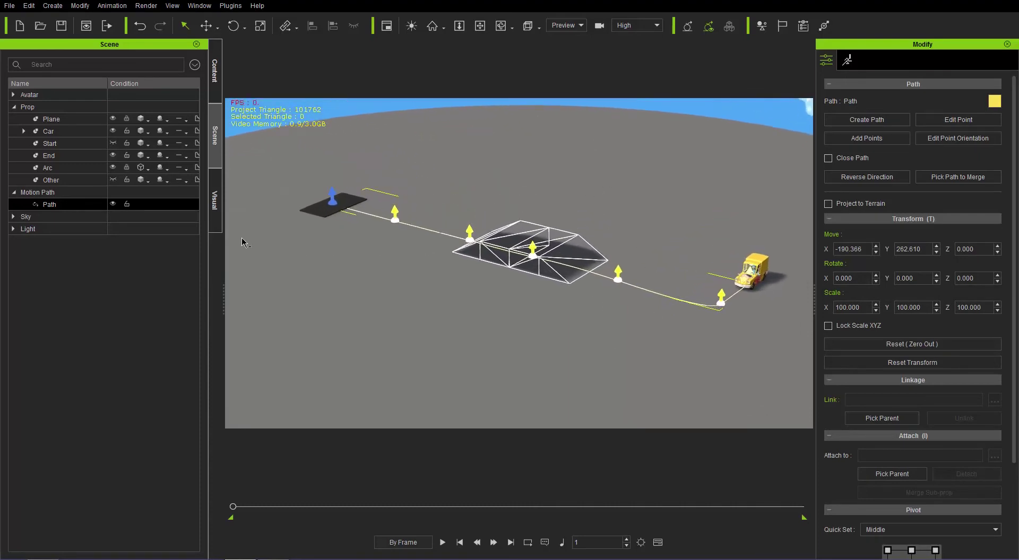
left_click(144, 168)
left_click(176, 184)
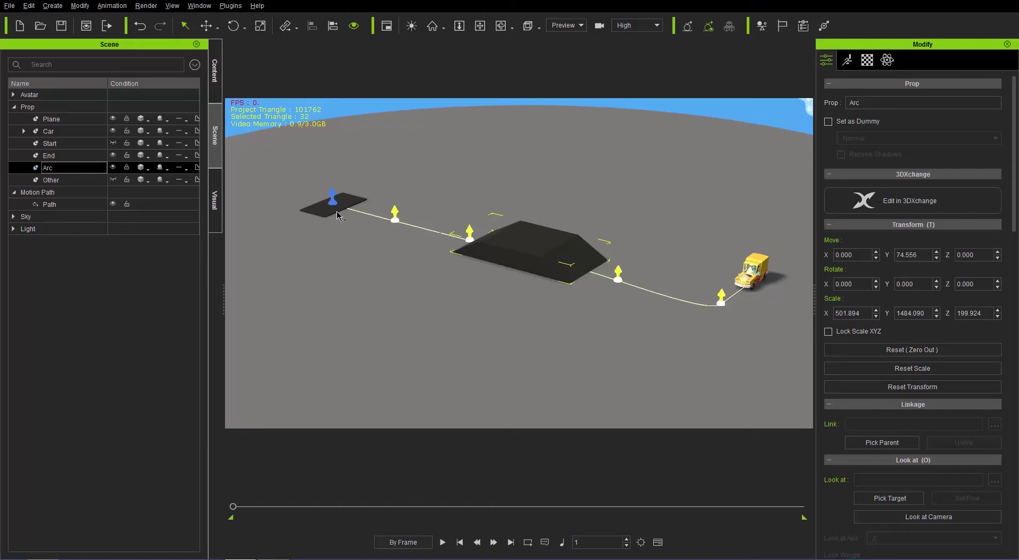
Step: Unhide the Other prop, the second platform near the End platform
right_click_drag(355, 223, 459, 305)
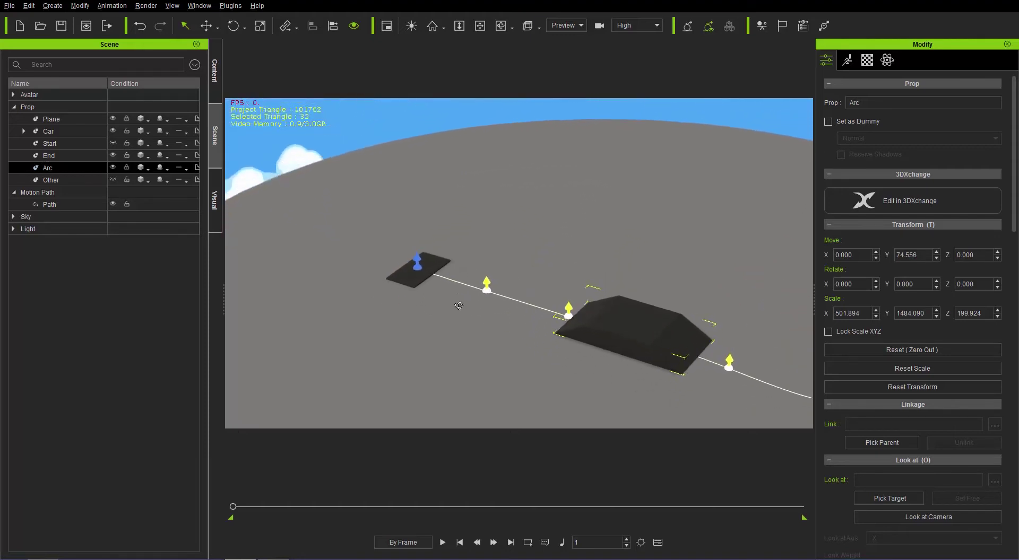
scroll(507, 206, "up", 5)
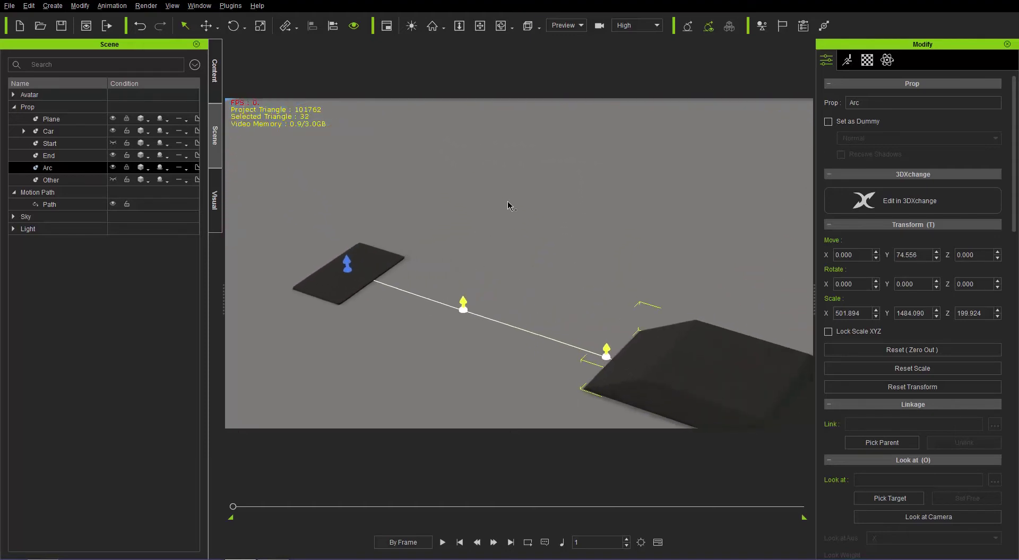
scroll(484, 232, "down", 5)
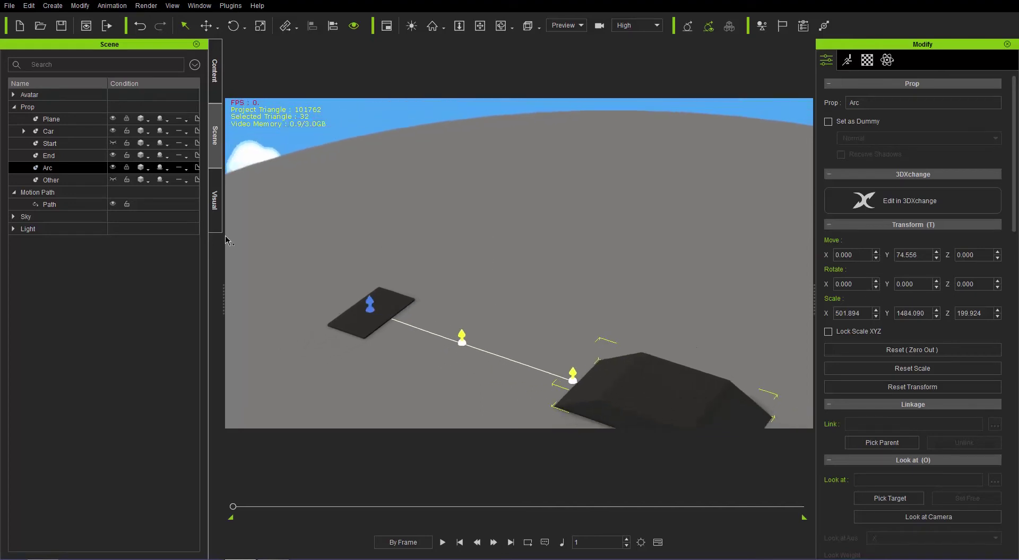
left_click(111, 180, "ctrl")
left_click(113, 180)
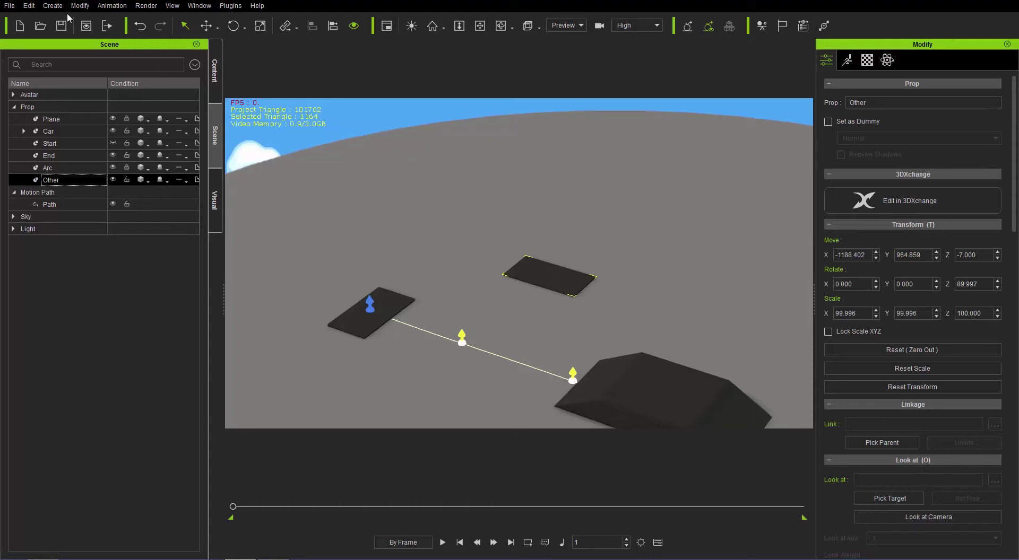
Step: Create a second, four-point motion path starting just beyond the End platform and ending on the Other platform
left_click(53, 5)
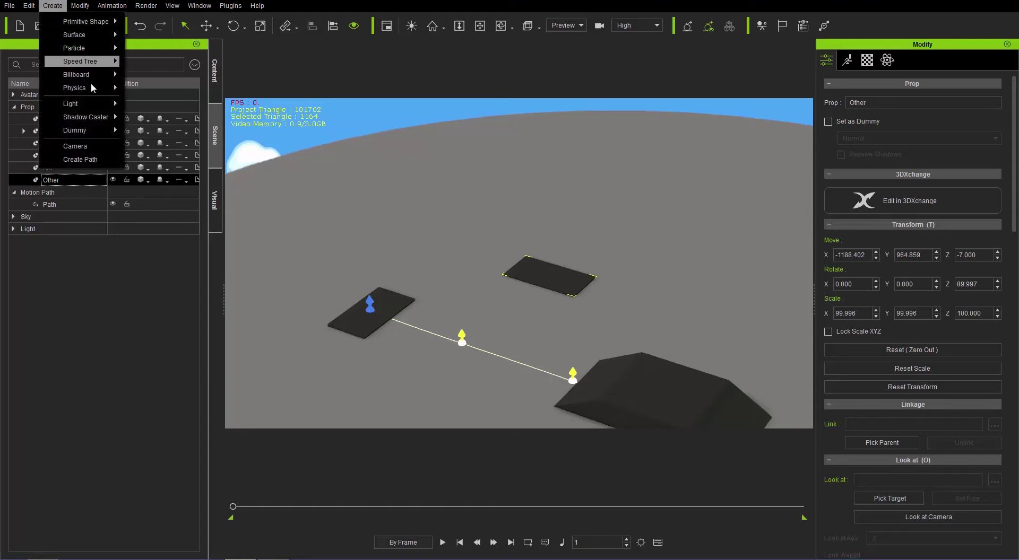
left_click(85, 160)
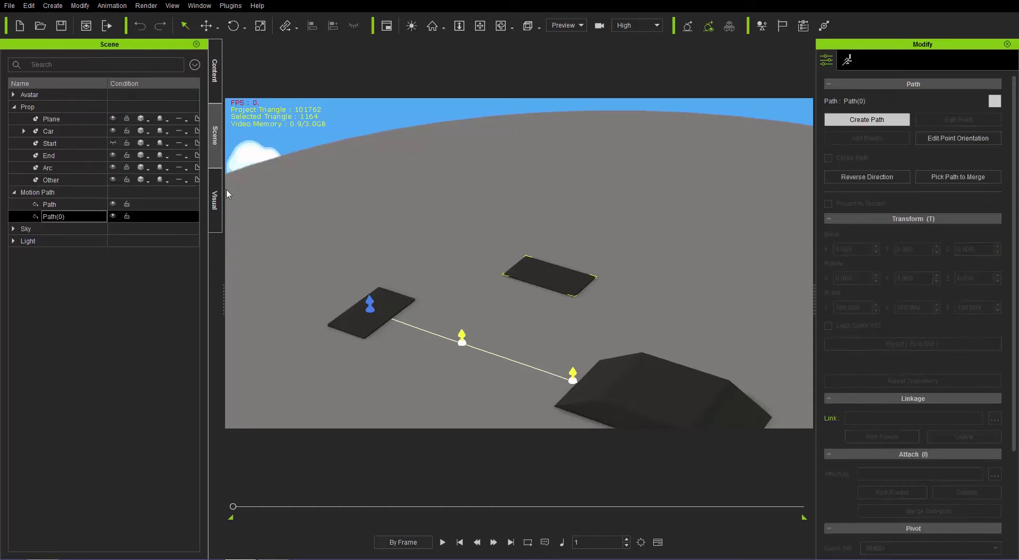
left_click(407, 276)
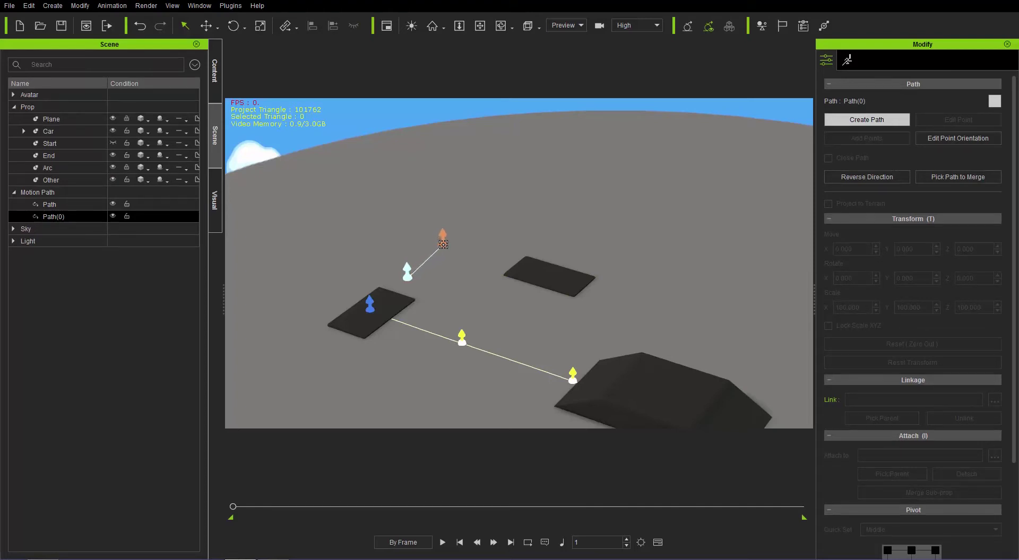
left_click(443, 244)
scroll(482, 268, "up", 2)
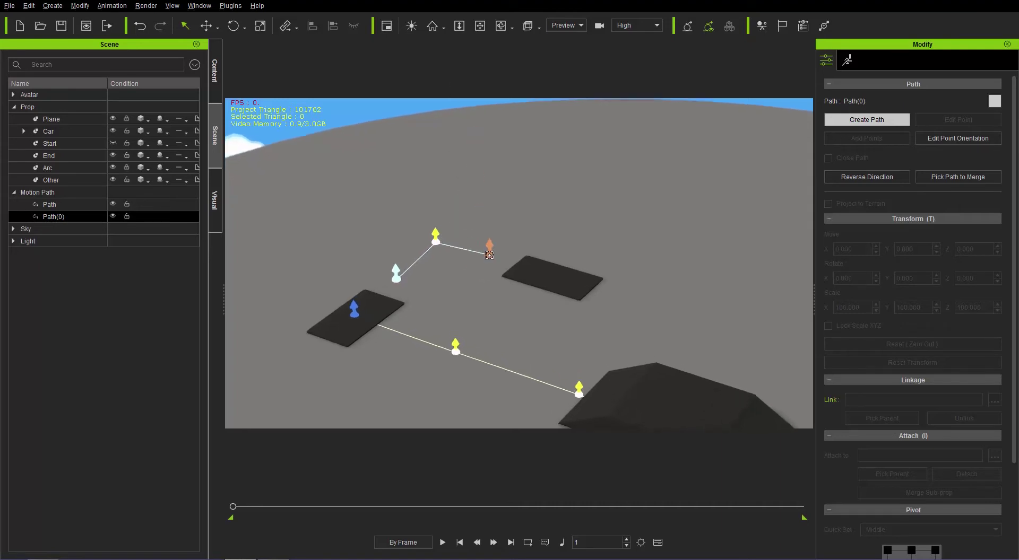
scroll(489, 254, "up", 3)
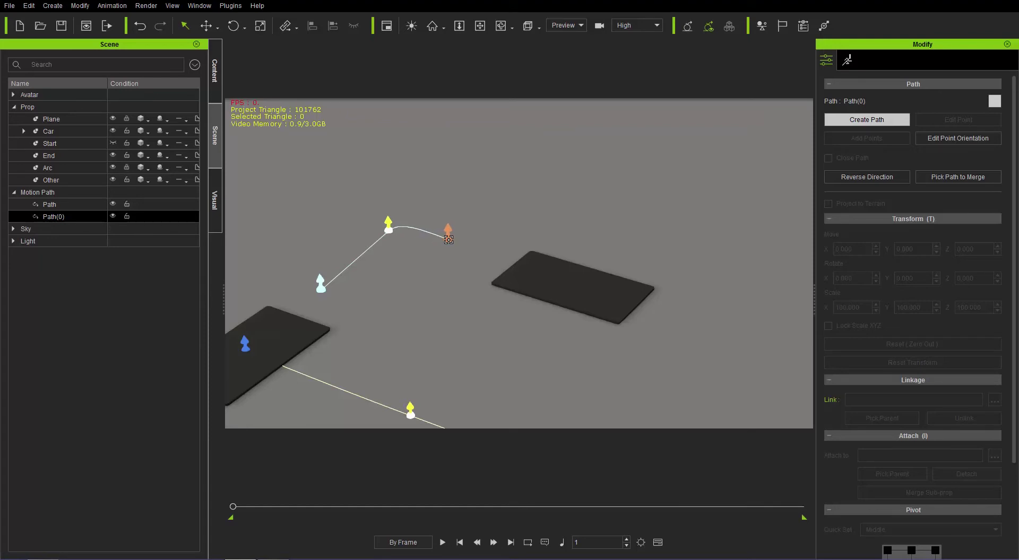
left_click(465, 242)
right_click(577, 283)
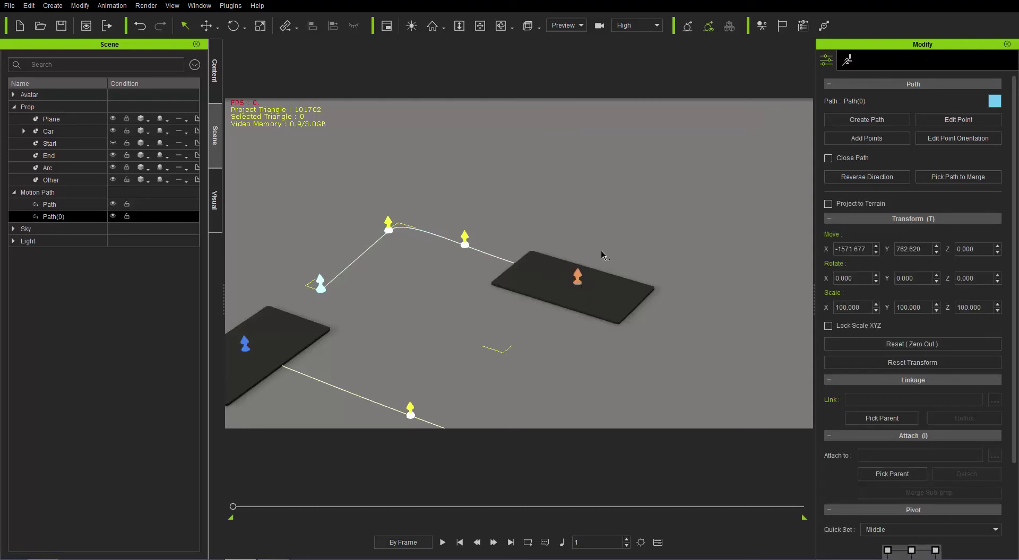
Step: Merge Path(0) into the first motion path, Path
middle_click_drag(471, 334, 491, 303)
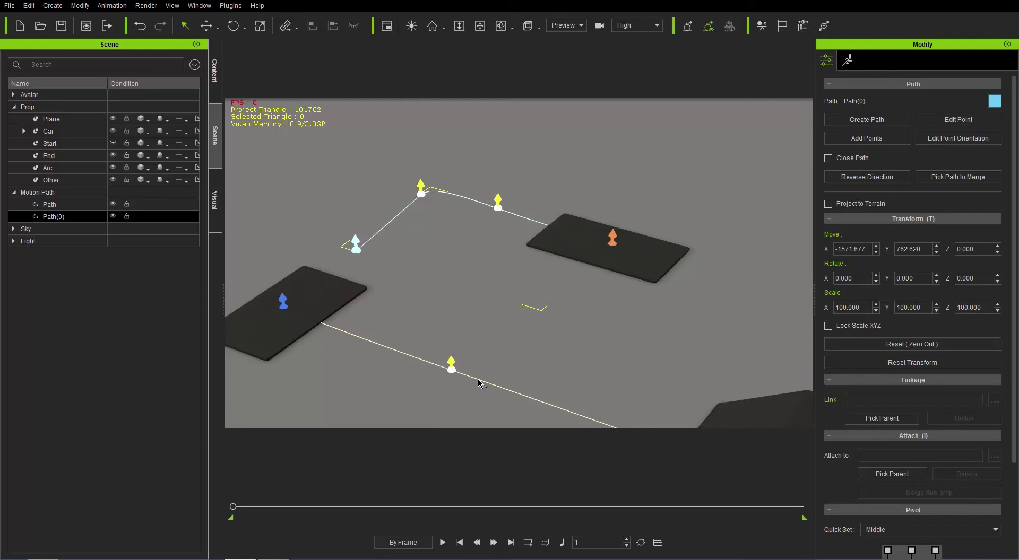
left_click(72, 205)
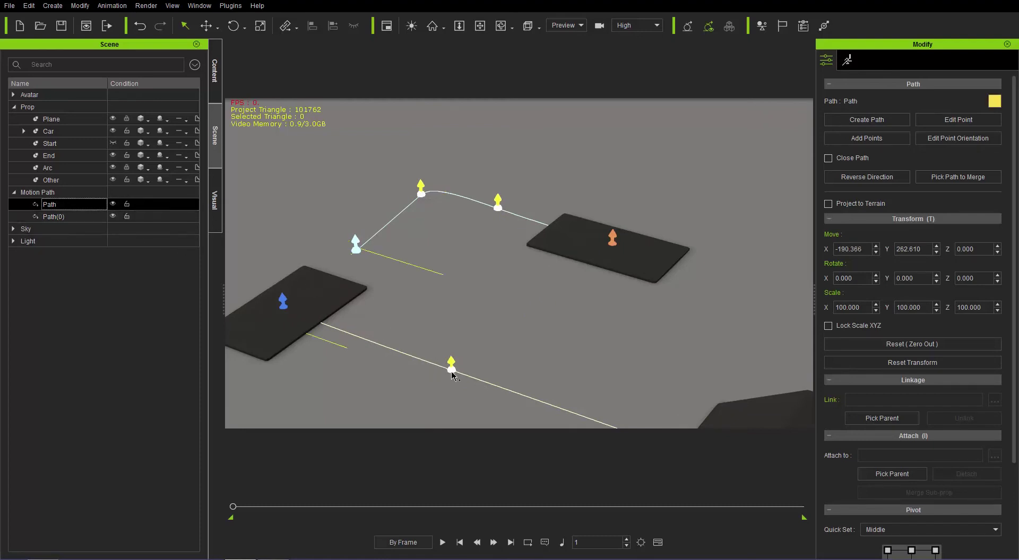
left_click(954, 176)
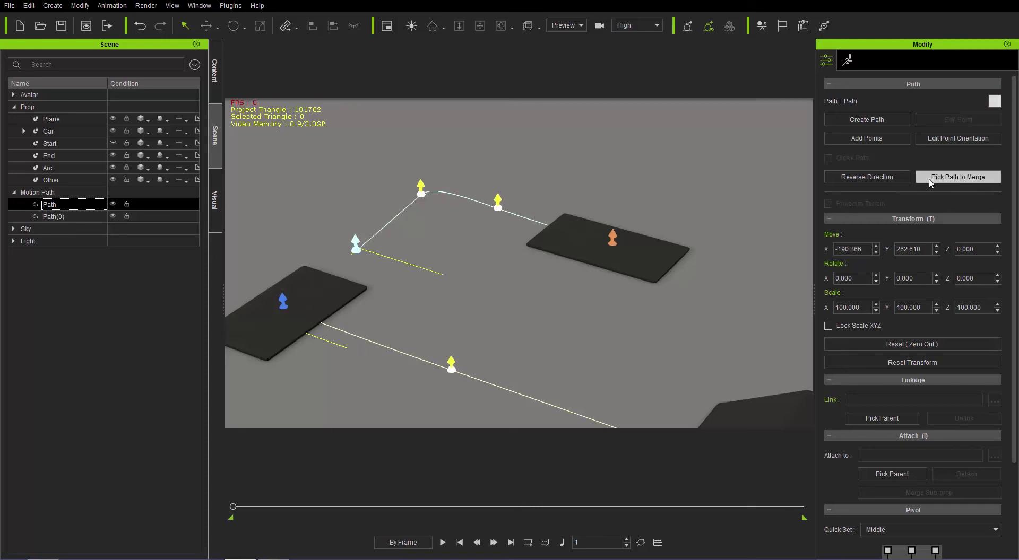
left_click(498, 208)
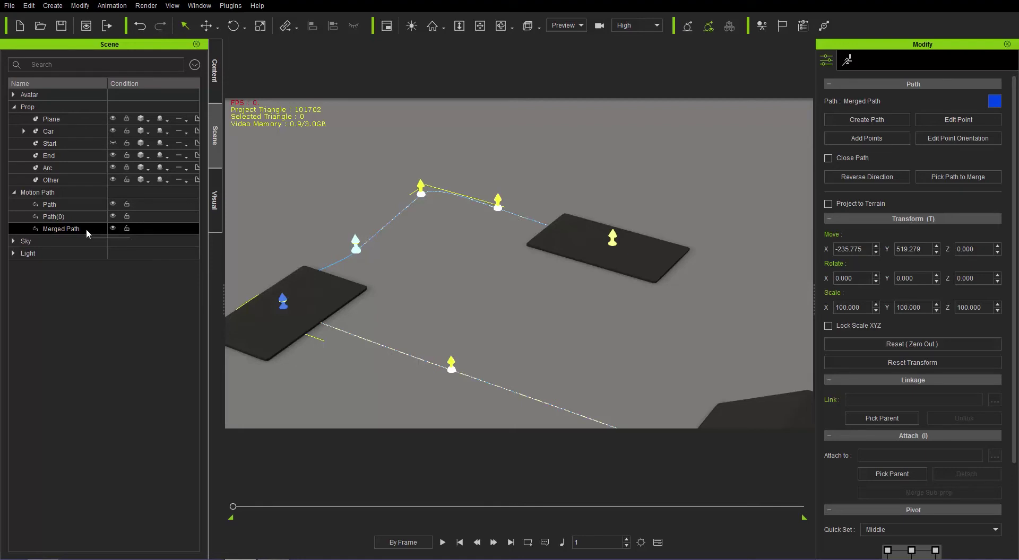
Step: Delete the Merged Path, leaving the two source paths in the scene
key("Delete")
left_click(238, 234)
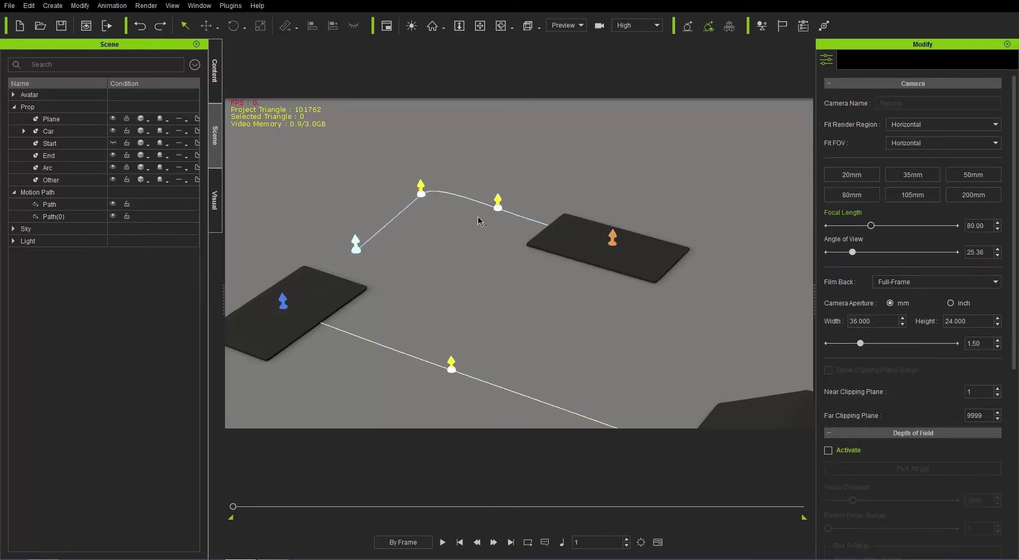
Step: Reverse the direction of Path(0) and merge it into Path
left_click(75, 212)
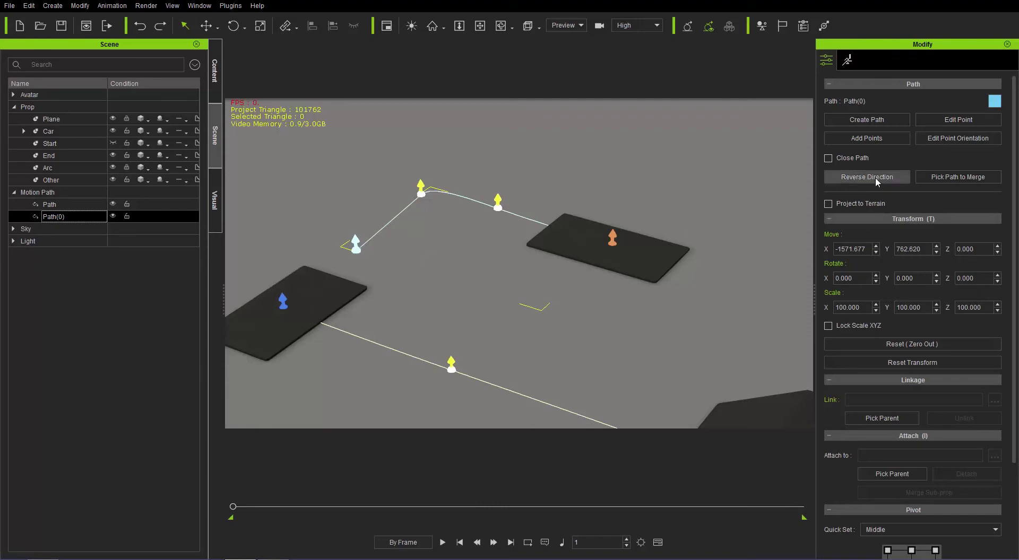
left_click(878, 181)
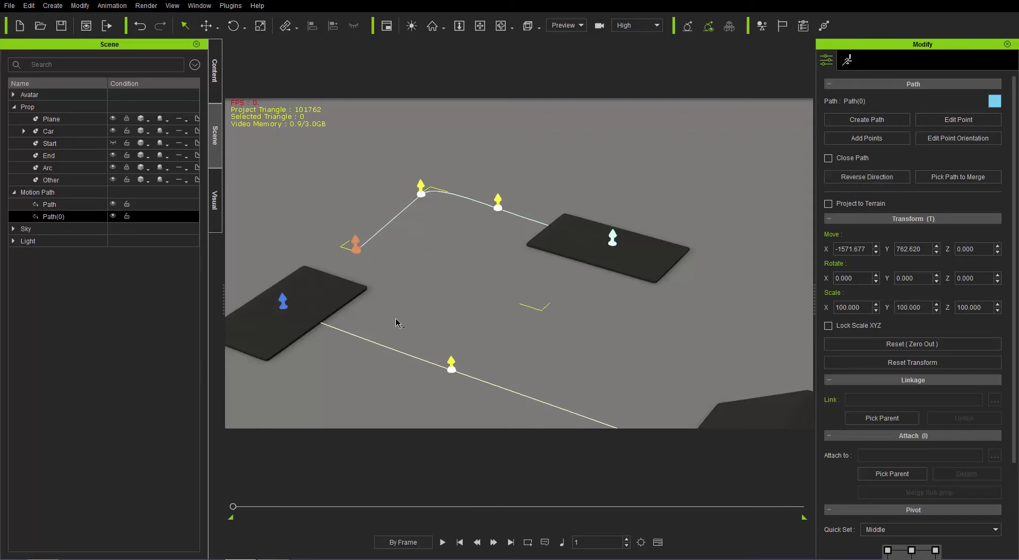
left_click(72, 209)
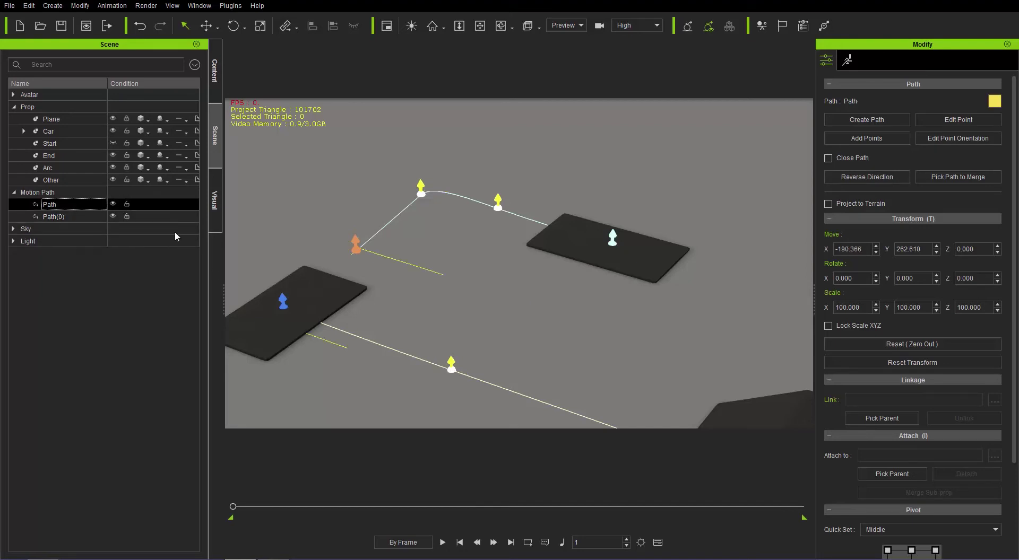
left_click(958, 177)
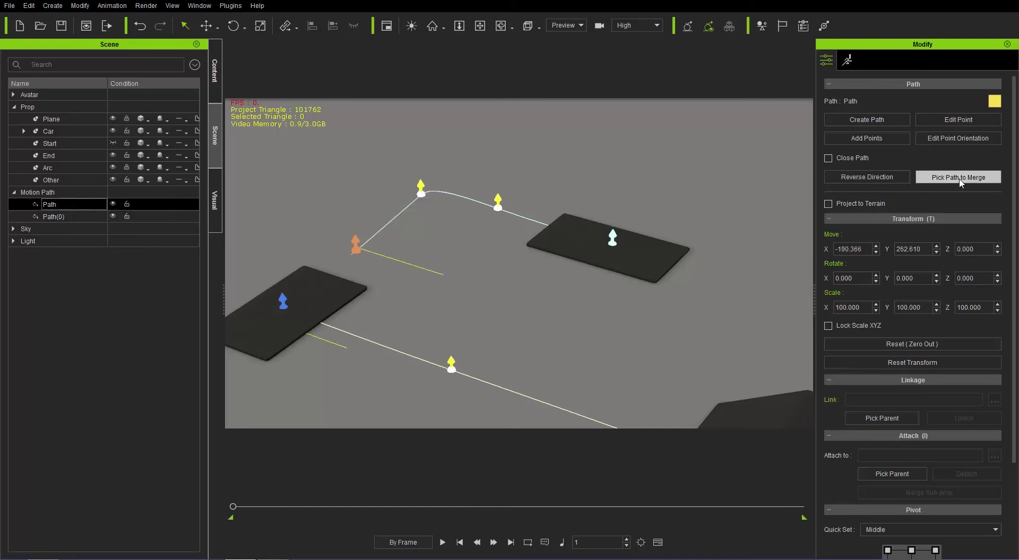
left_click(498, 207)
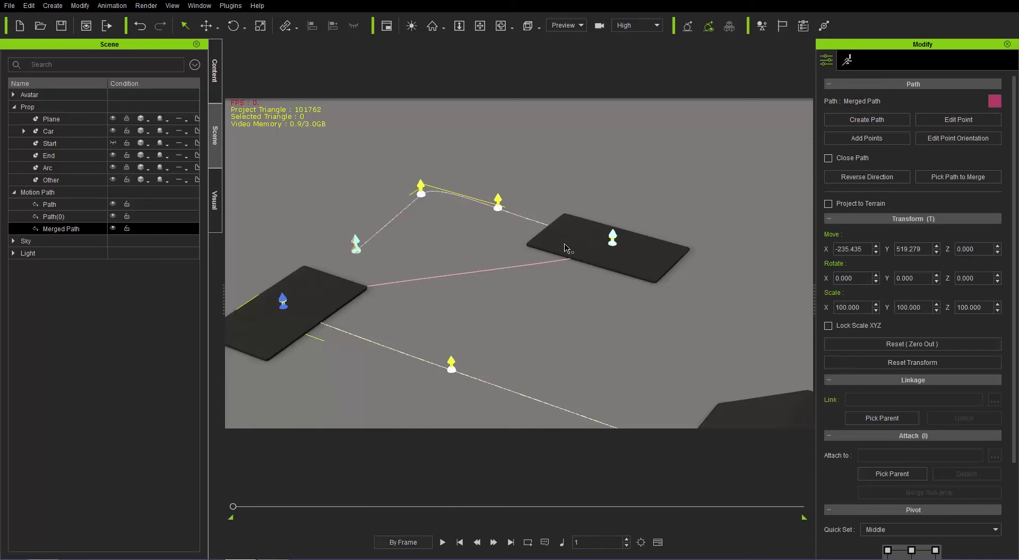
Step: Undo the merge and flip Path(0) back to its original direction
key("ctrl+z")
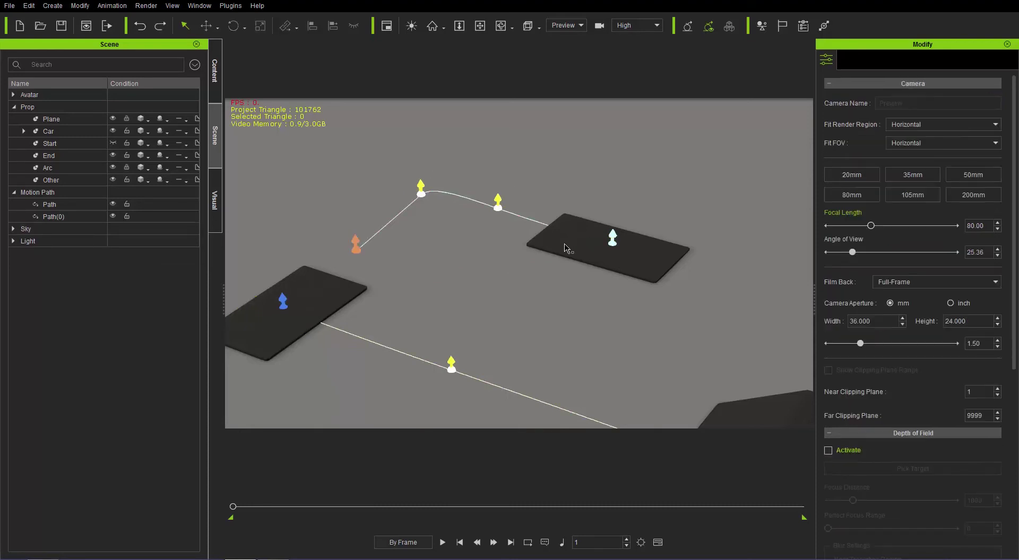
left_click(113, 217)
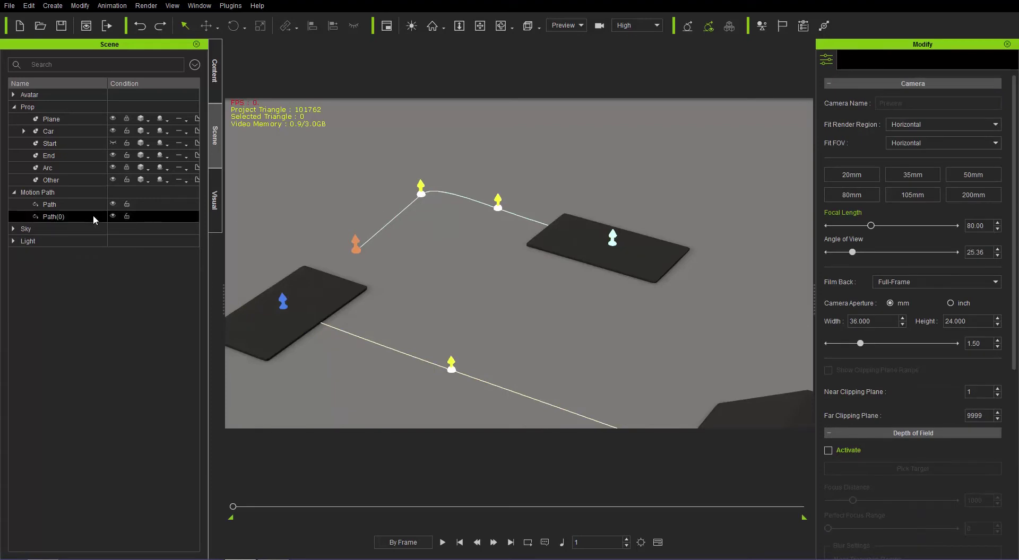
left_click(893, 176)
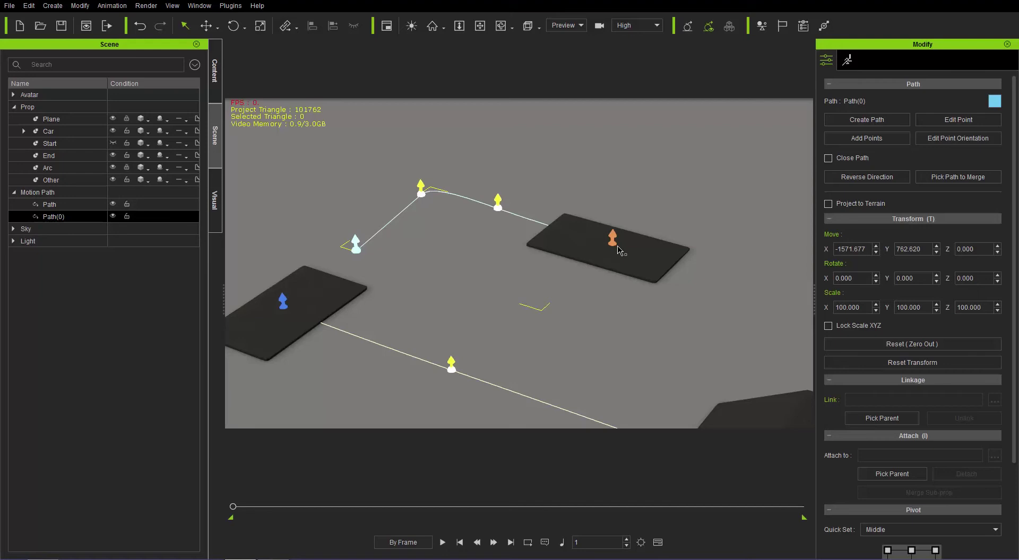
Step: Delete Path(0) and extend Path from its End platform point with four added points curving round to the Other platform
key("Delete")
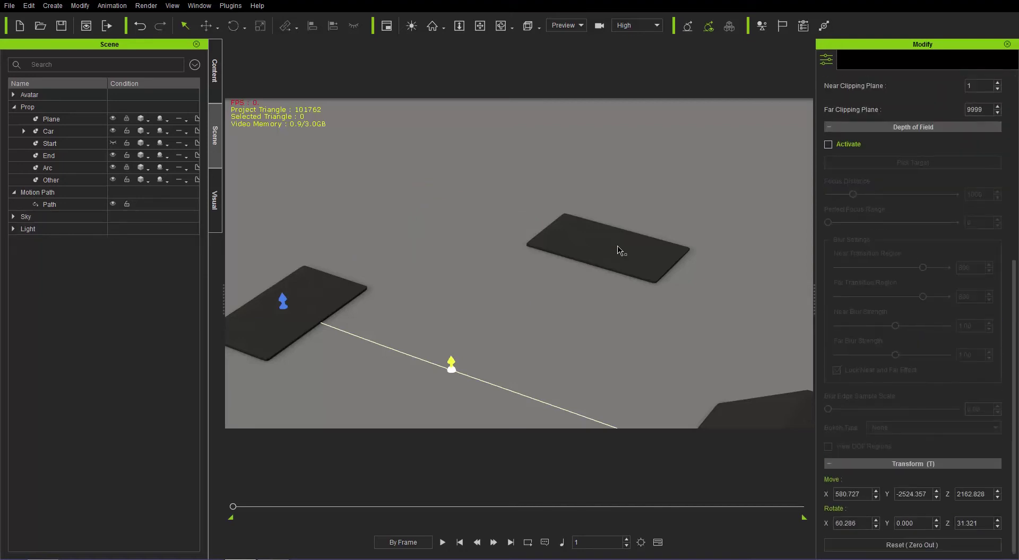
left_click(146, 205)
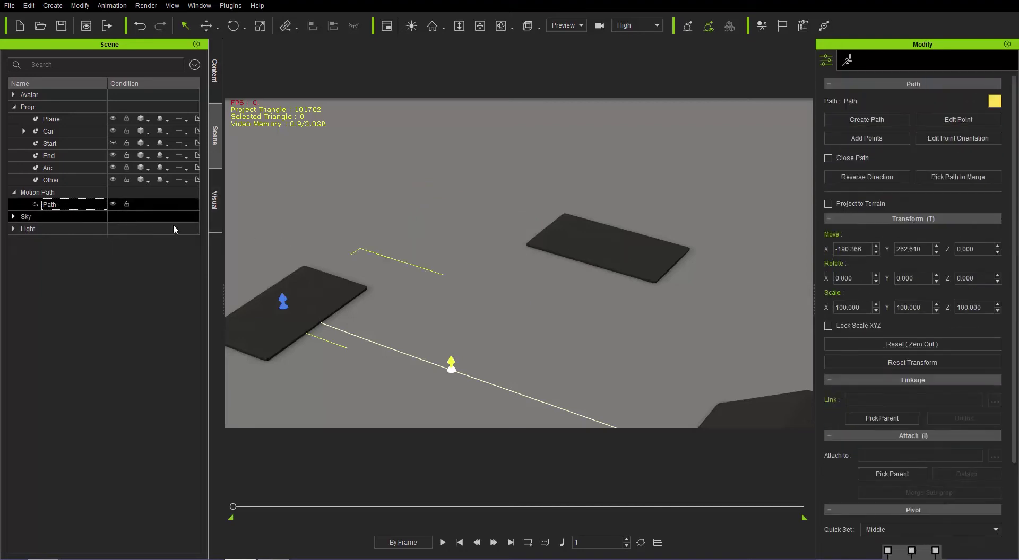
left_click(872, 137)
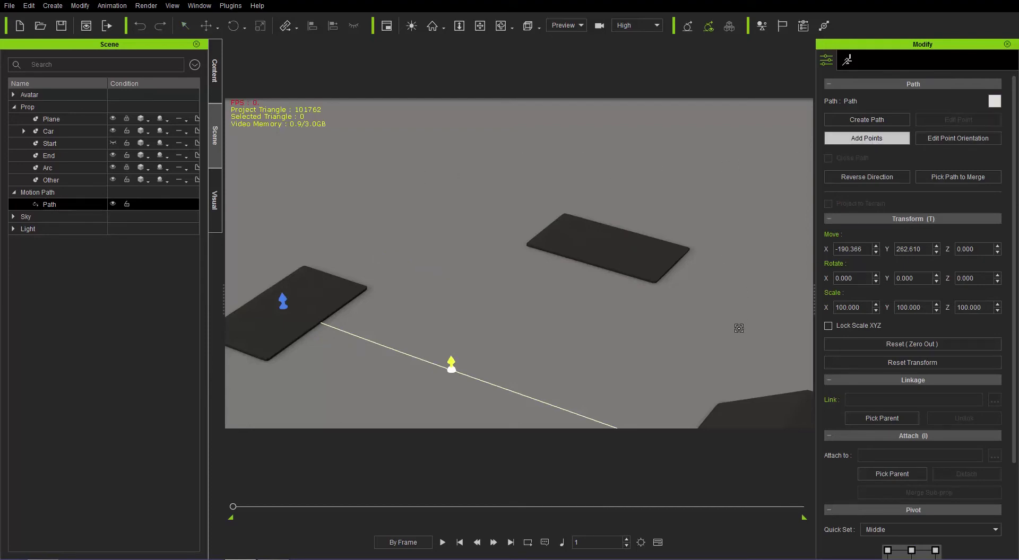
left_click(283, 306)
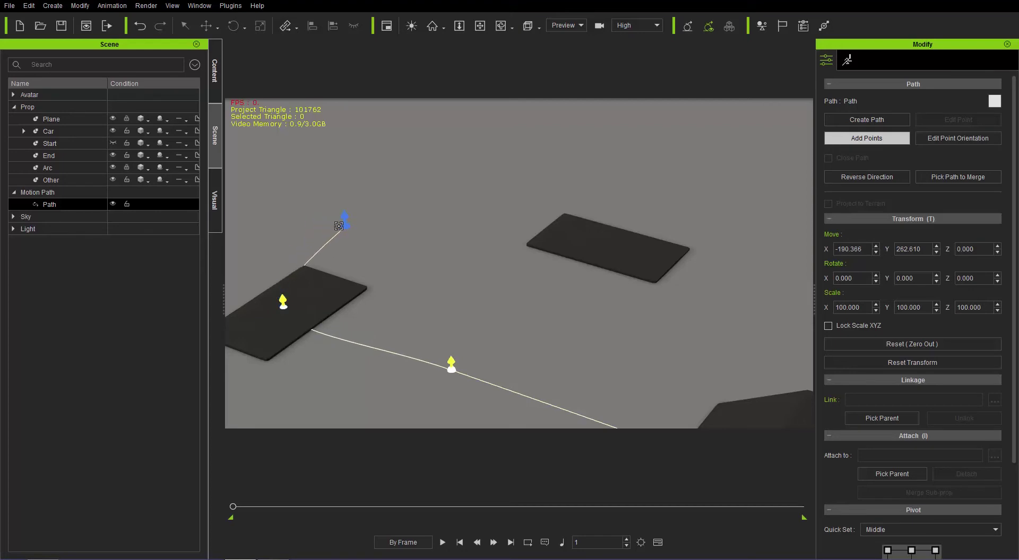
left_click(274, 235)
left_click(360, 184)
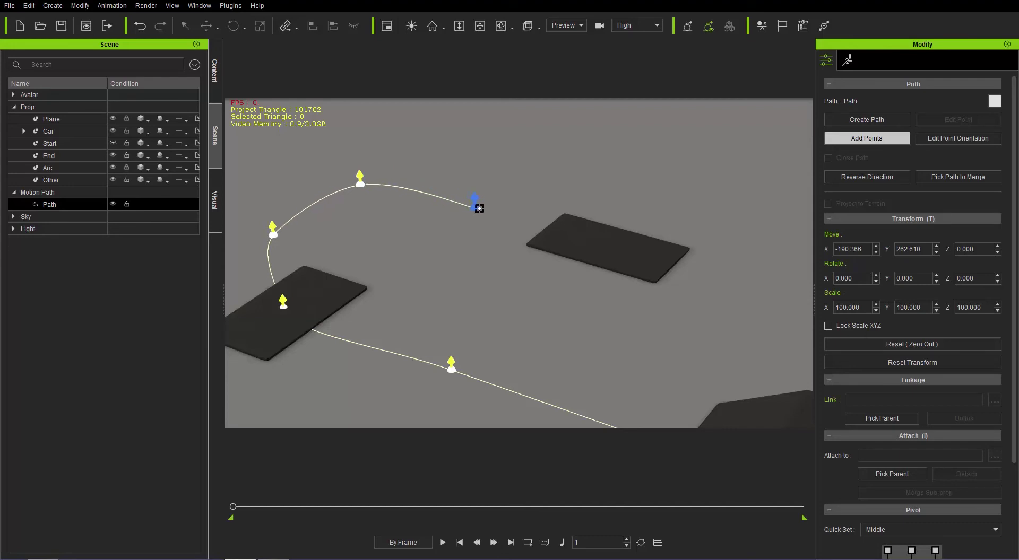
left_click(480, 204)
right_click(604, 245)
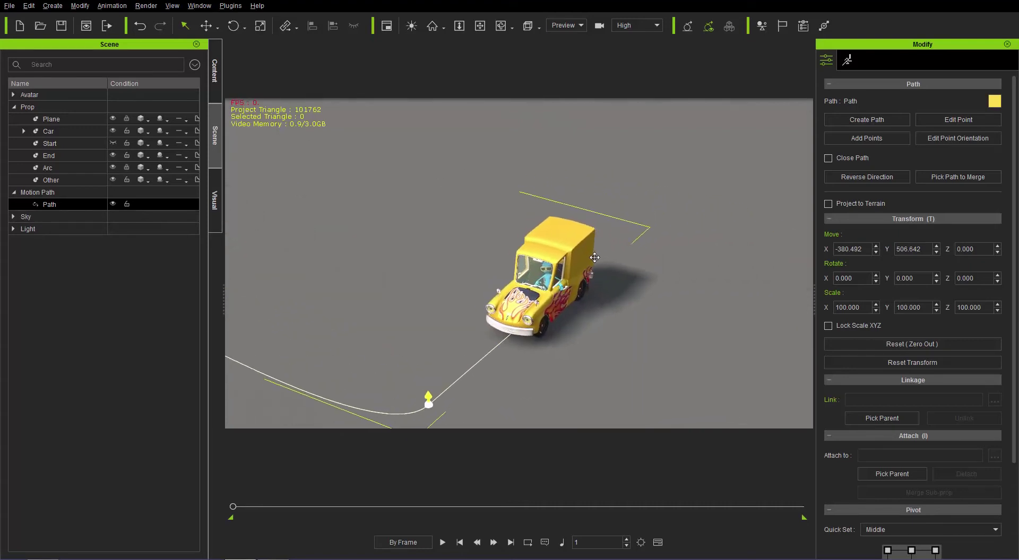
Step: Extend the start of Path with two points in a straight line behind the Car, hiding the Car only while adding them
left_click(112, 132)
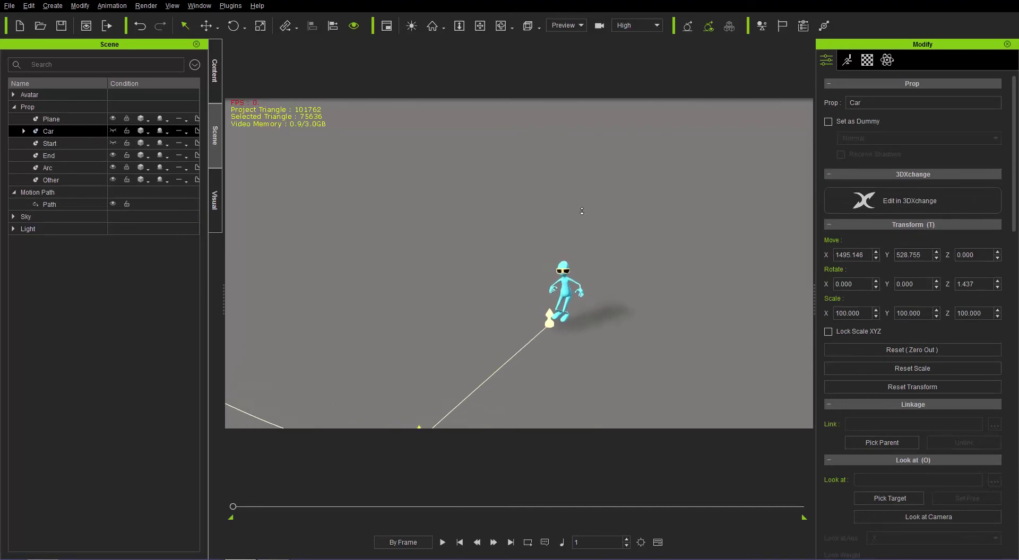
left_click(89, 209)
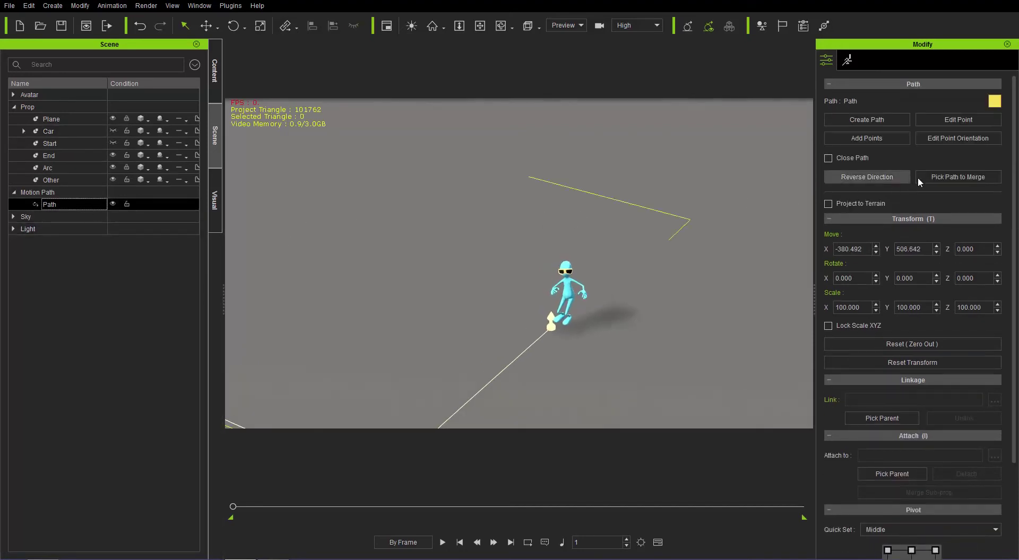
left_click(866, 138)
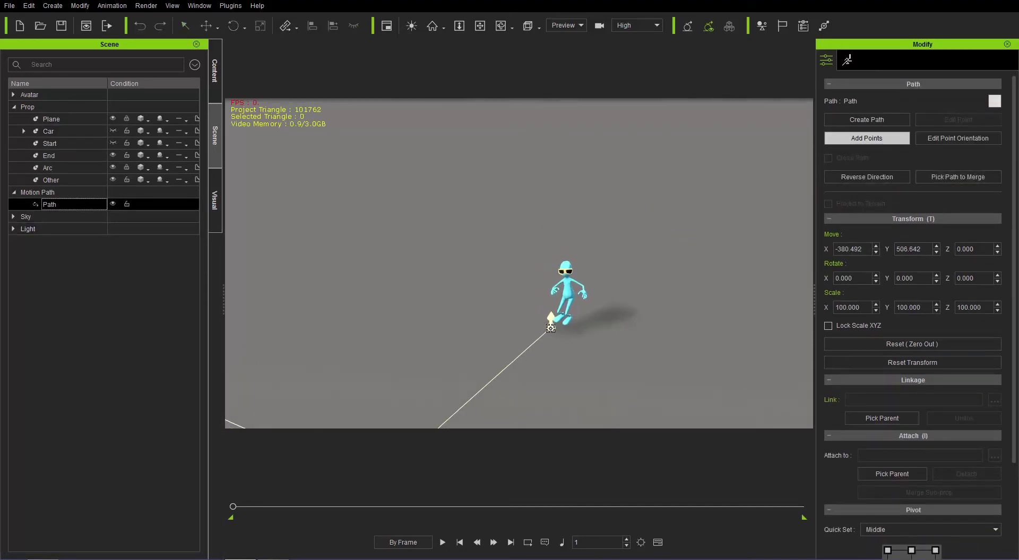
left_click(550, 328)
left_click(614, 271)
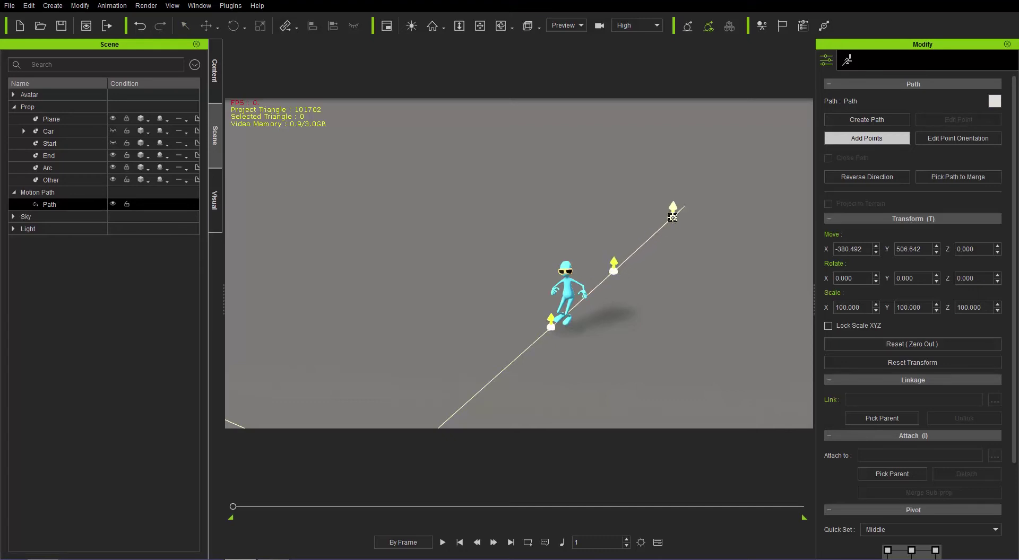
right_click(704, 238)
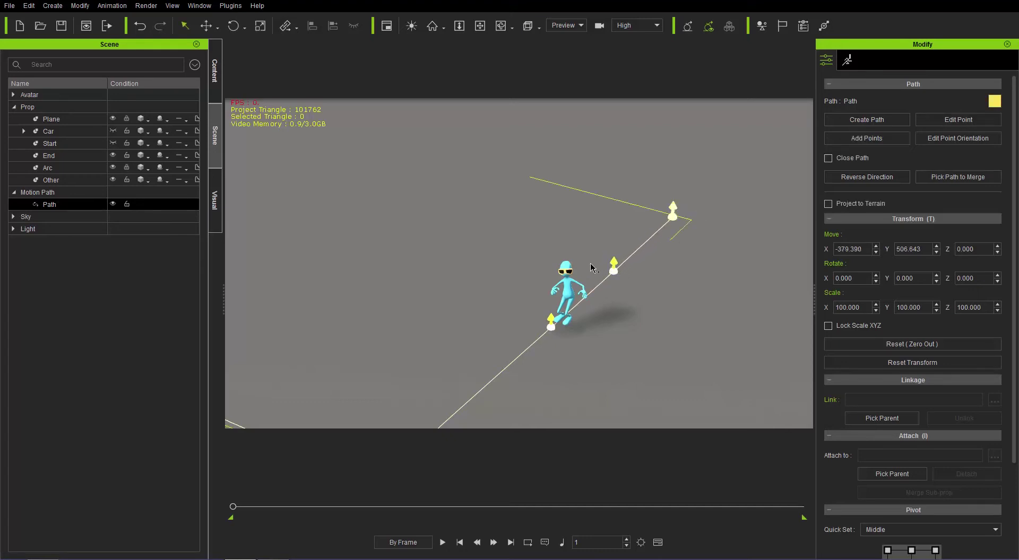
left_click(113, 131)
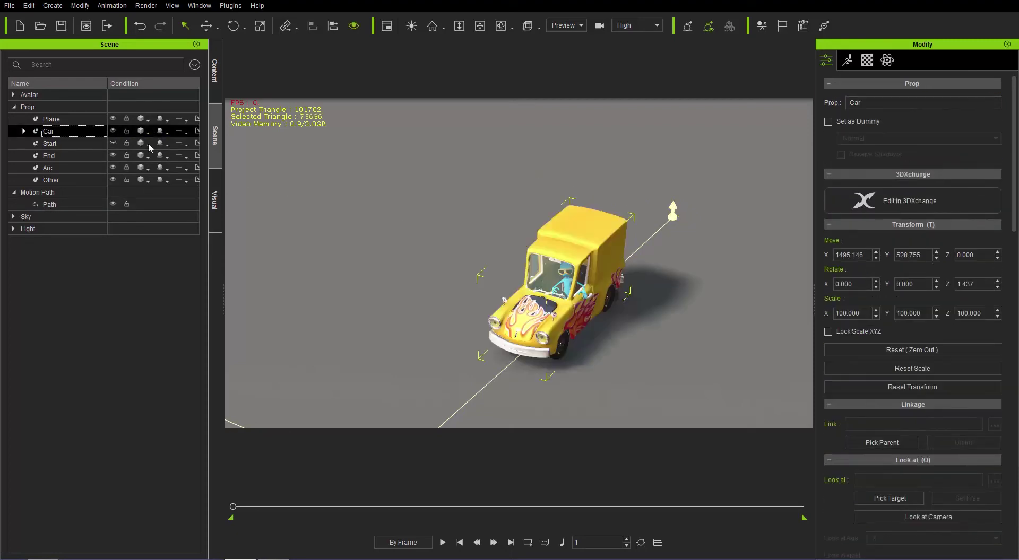
Step: Set the Arc prop's display mode to Wireframe
middle_click_drag(456, 325, 698, 198)
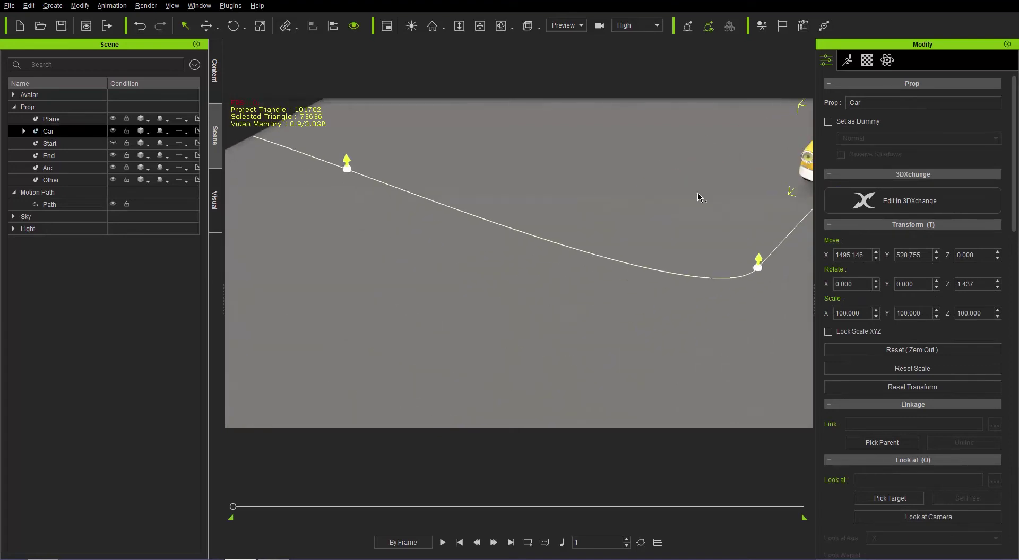
middle_click_drag(422, 228, 626, 356)
right_click_drag(343, 274, 421, 275)
middle_click_drag(398, 297, 688, 179)
right_click_drag(629, 218, 609, 353)
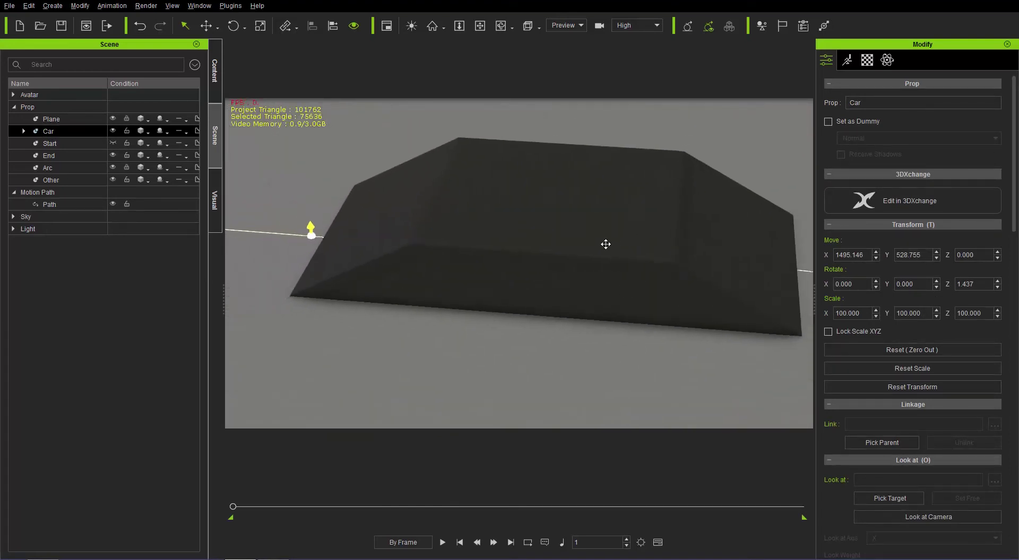
middle_click_drag(605, 244, 611, 329)
left_click_drag(617, 315, 630, 246, "alt")
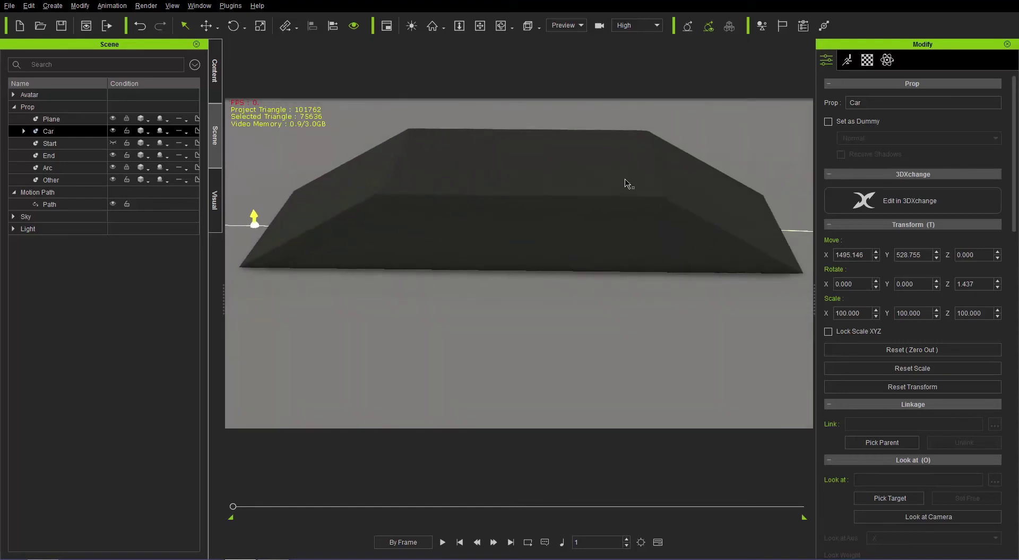
right_click_drag(626, 183, 610, 240, "alt")
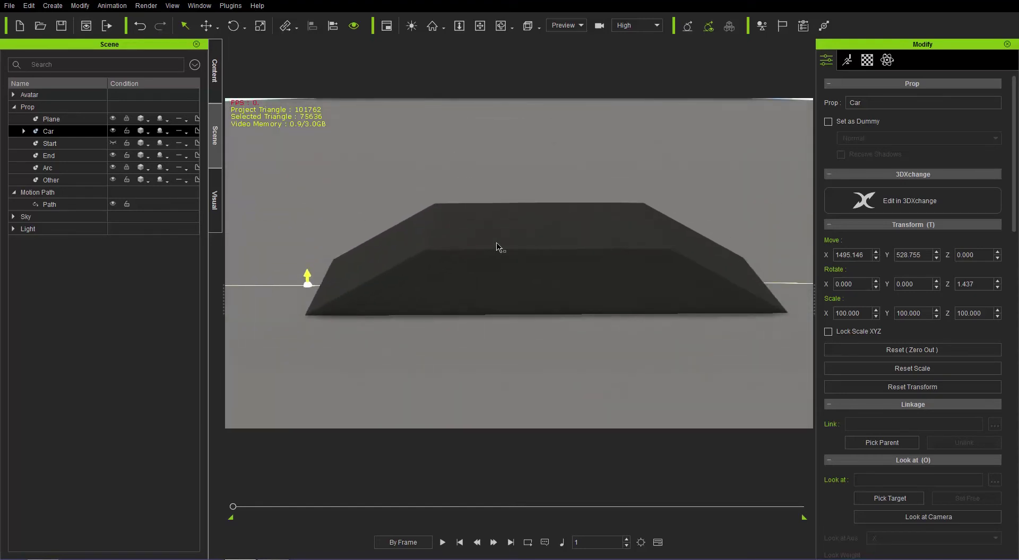
left_click(130, 168)
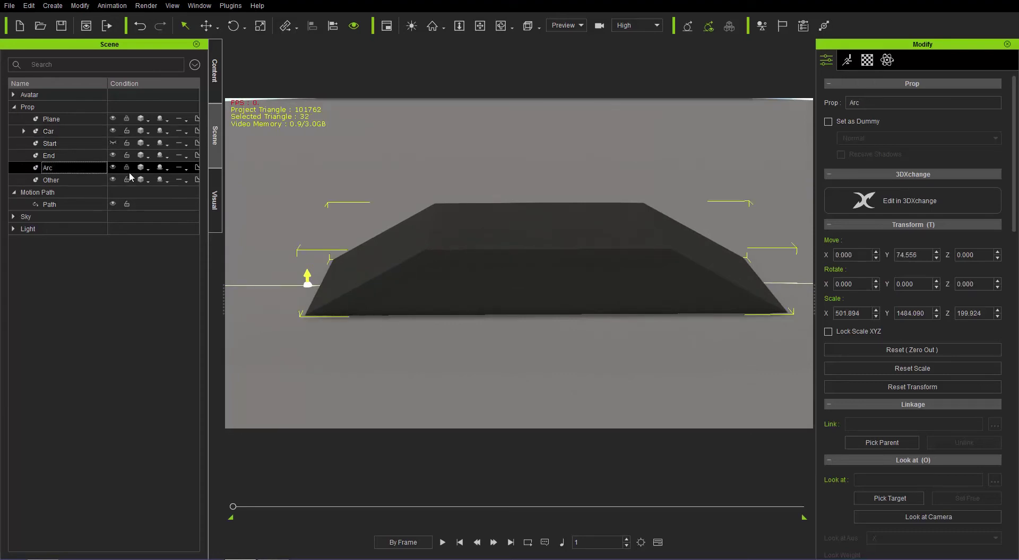
left_click(149, 170)
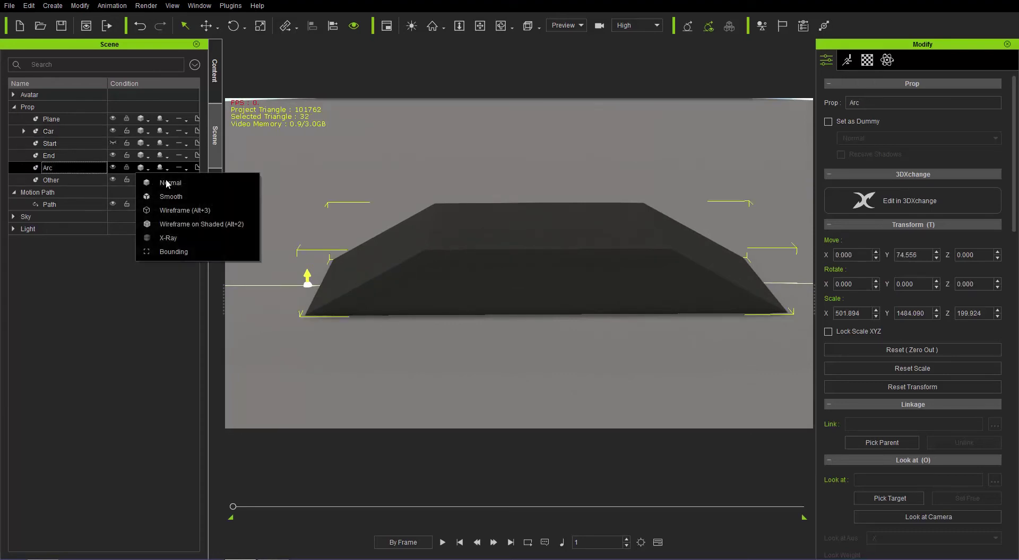
left_click(193, 210)
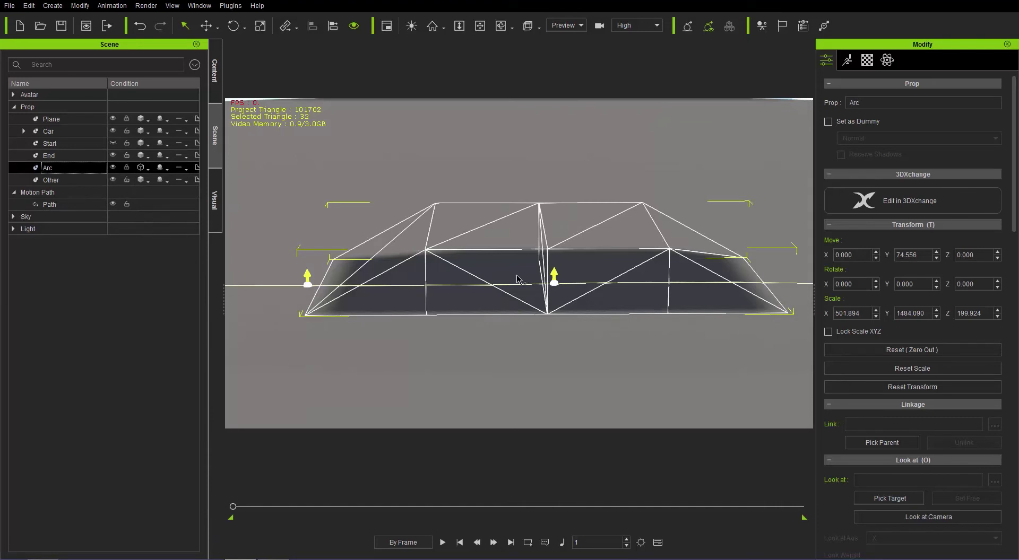
Step: Insert a point into Path between the two existing points at the Arc and pull it sideways past the Arc's near edge
right_click_drag(603, 348, 604, 310)
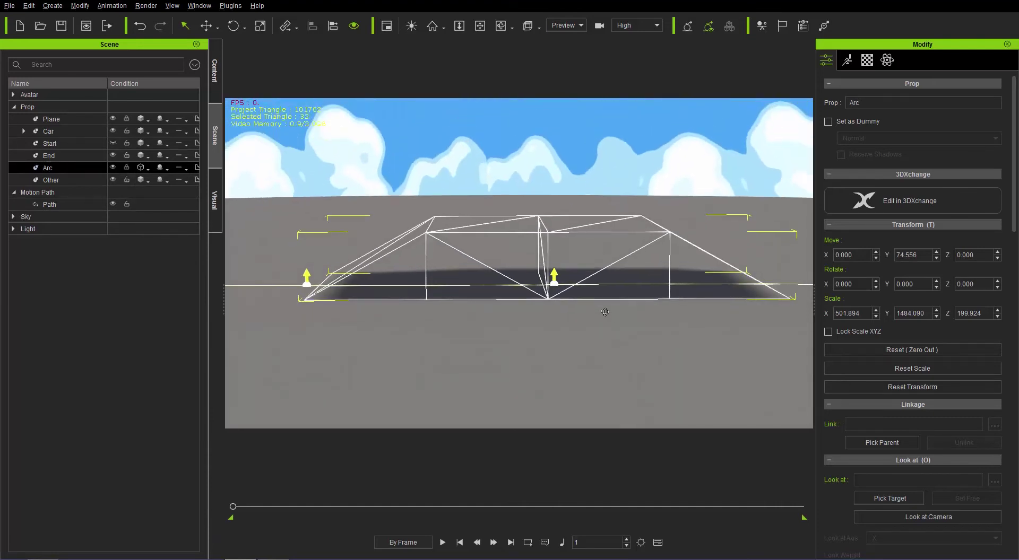
middle_click_drag(623, 276, 654, 297)
right_click_drag(653, 302, 624, 301)
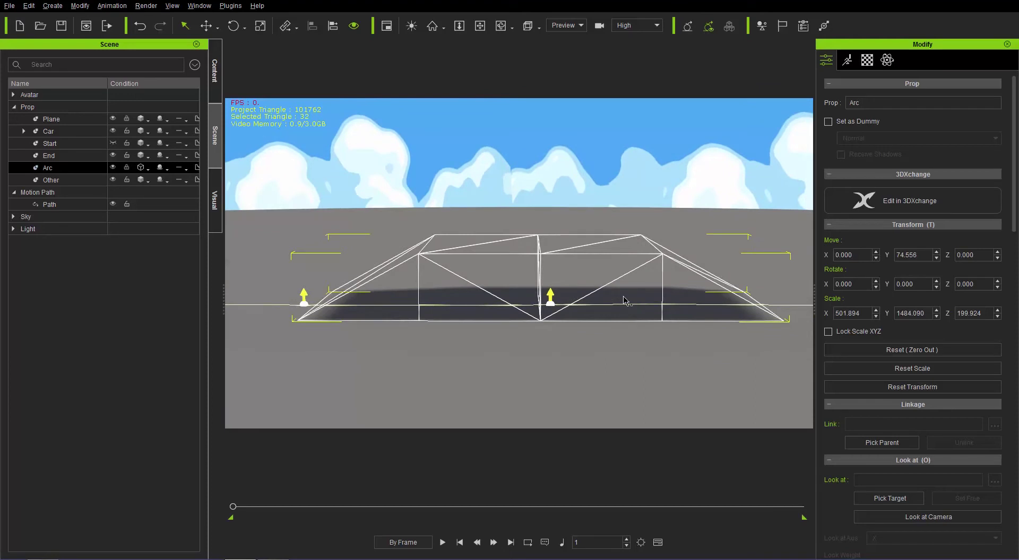
left_click(72, 204)
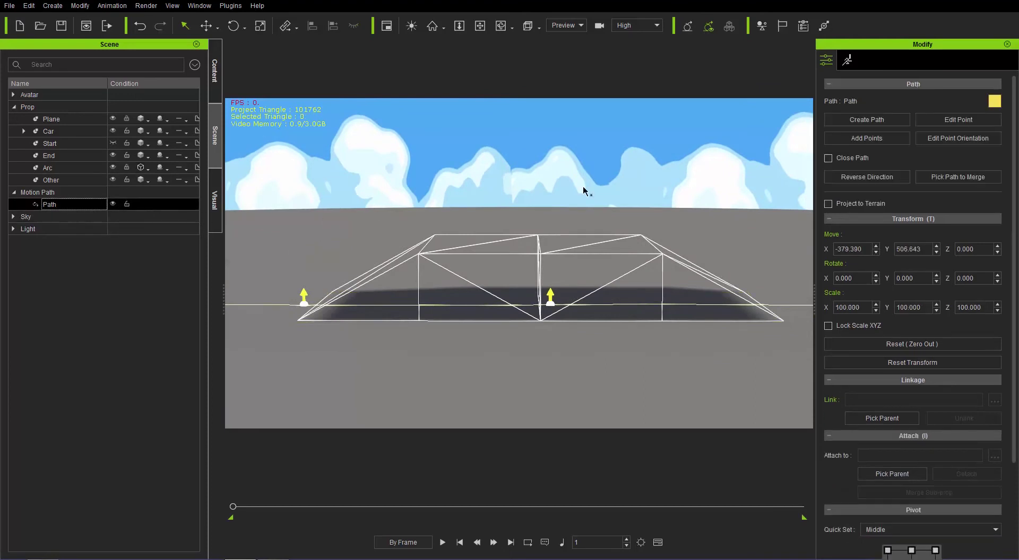
left_click(887, 136)
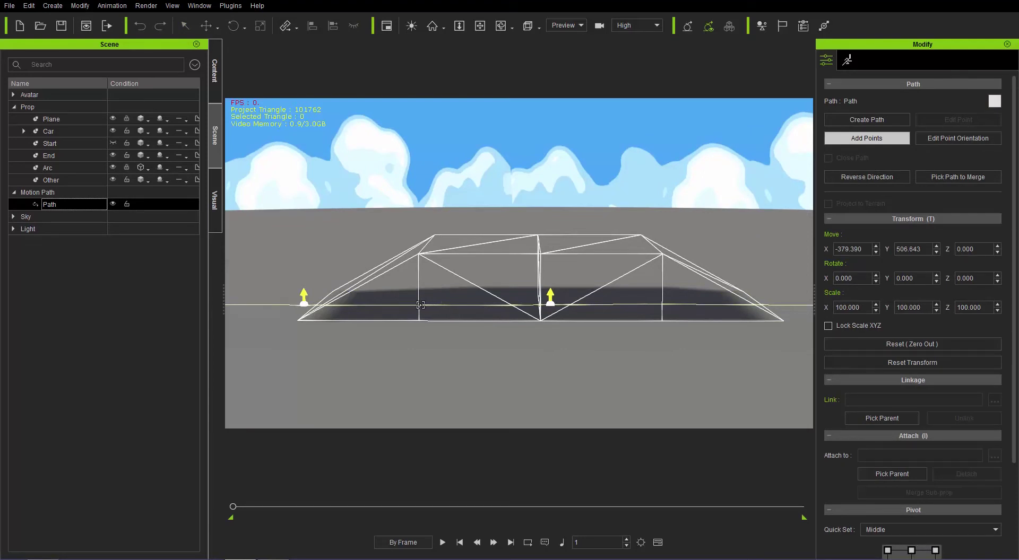
left_click(420, 305)
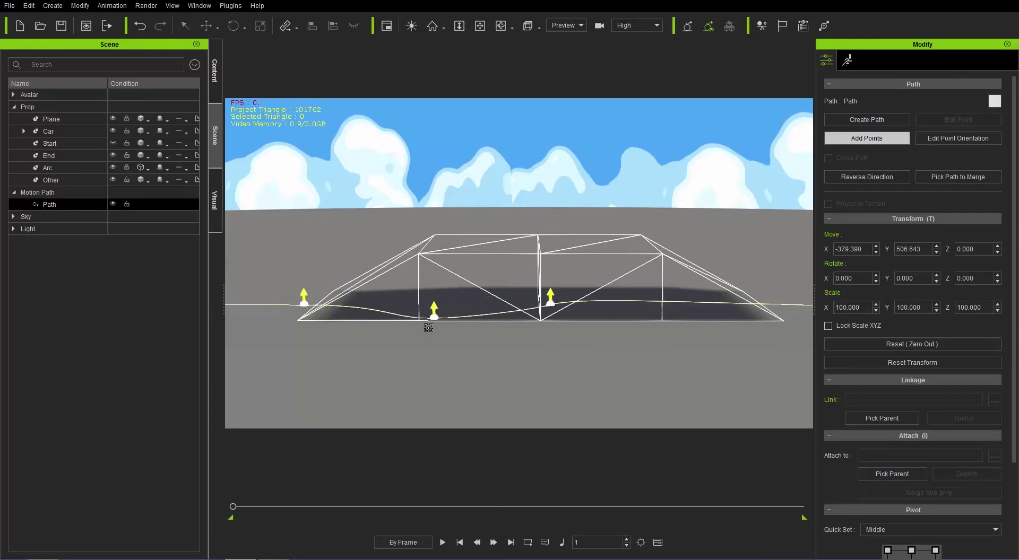
right_click_drag(441, 300, 437, 429)
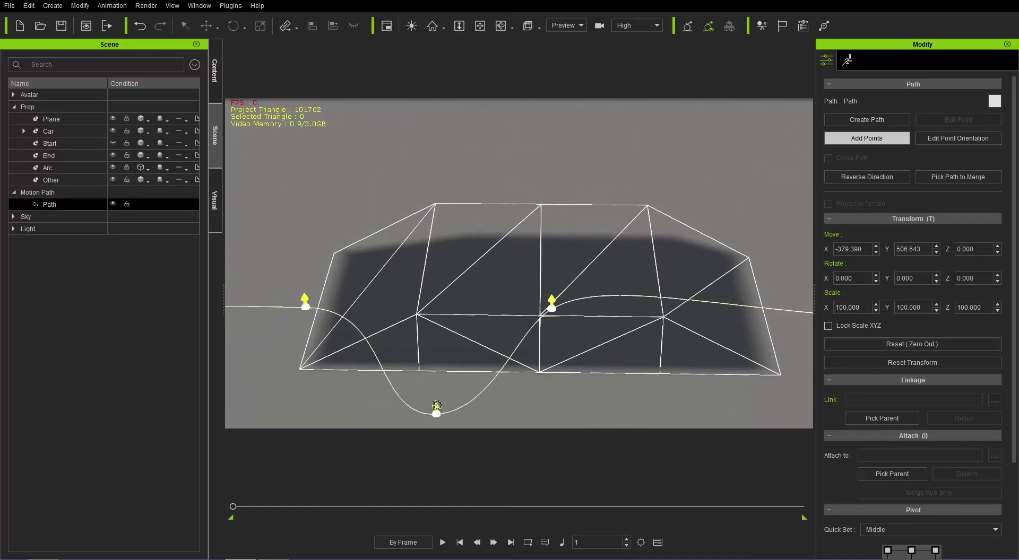
left_click_drag(437, 406, 542, 322)
key("g")
scroll(519, 180, "up", 1)
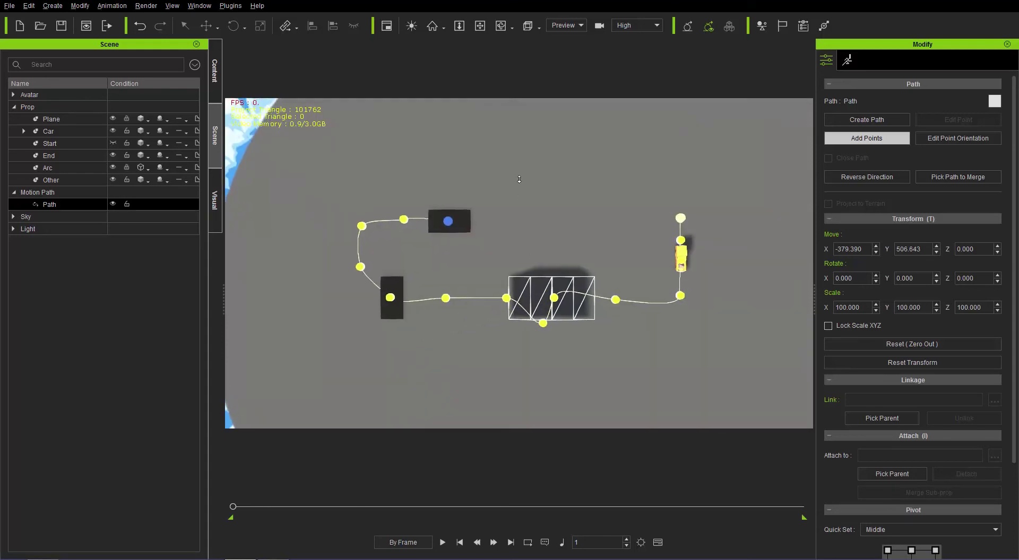
Step: Move the inserted Path point back in line with its neighbours, onto the Arc's first wireframe division
right_click_drag(518, 179, 519, 174)
left_click_drag(520, 174, 538, 303)
right_click_drag(538, 303, 525, 85)
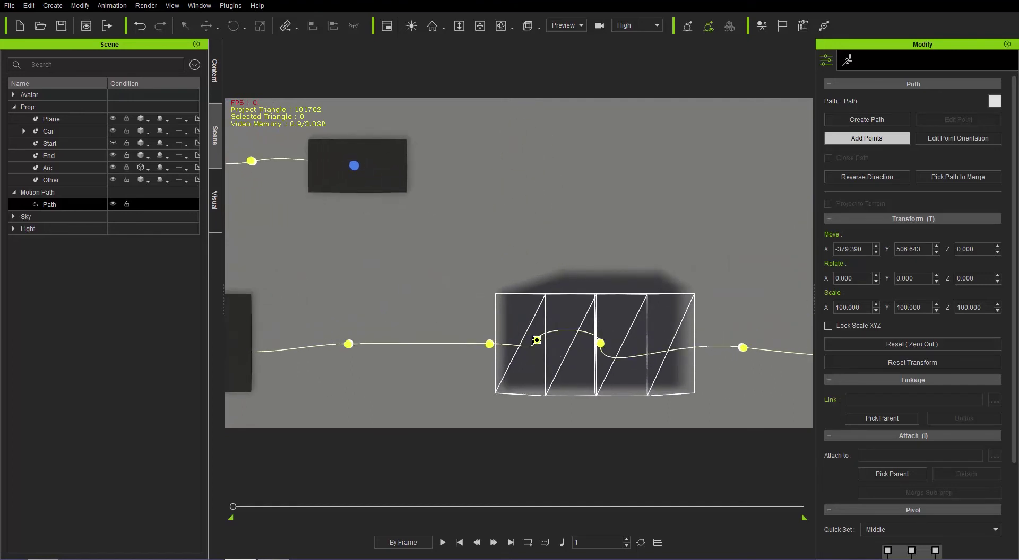
mouse_move(537, 340)
left_mouse_down()
mouse_move(536, 363)
mouse_move(584, 334)
mouse_move(546, 345)
mouse_move(552, 325)
mouse_move(543, 349)
left_mouse_up()
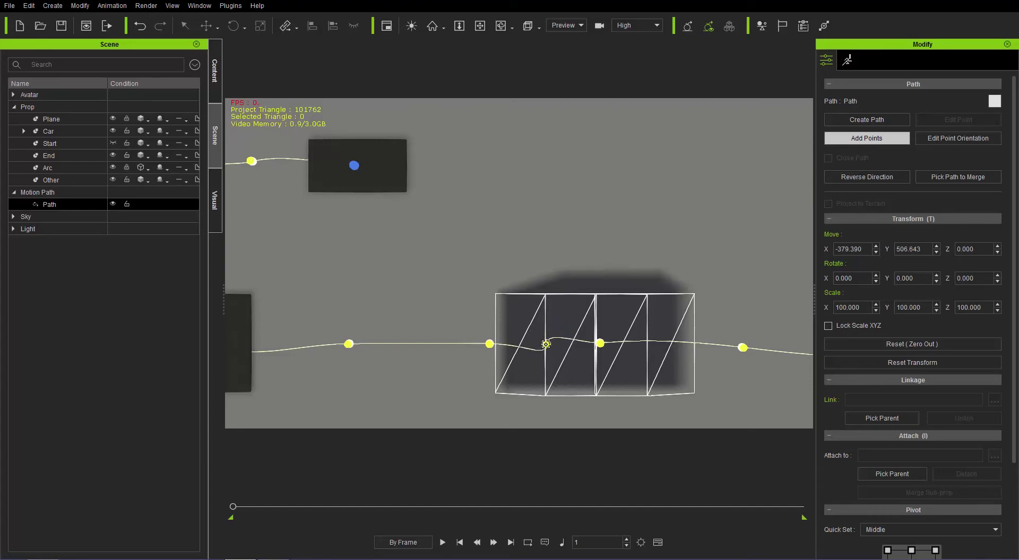
right_click(546, 341)
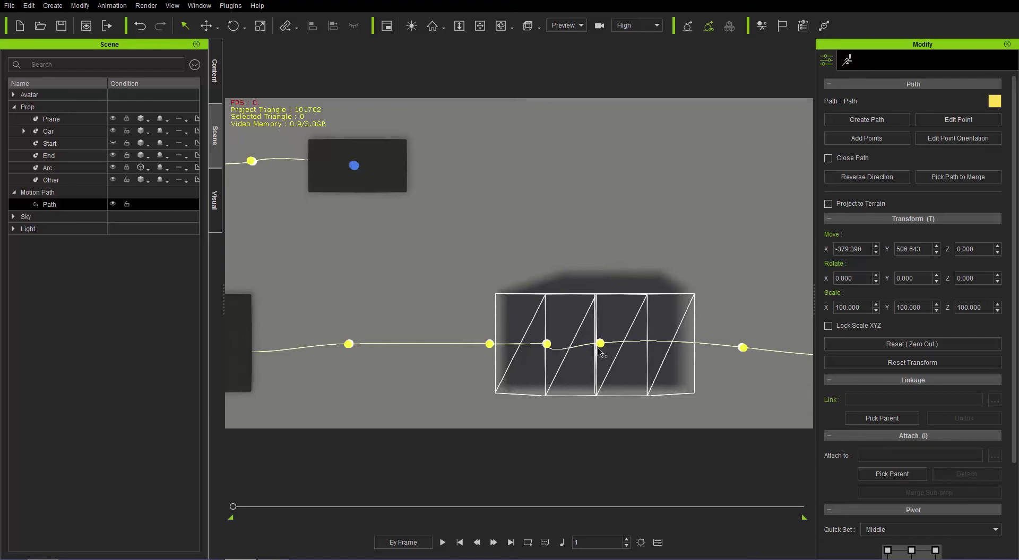
Step: Insert another point into Path on the Arc's last inner wireframe division, beyond its centre point
left_click(887, 139)
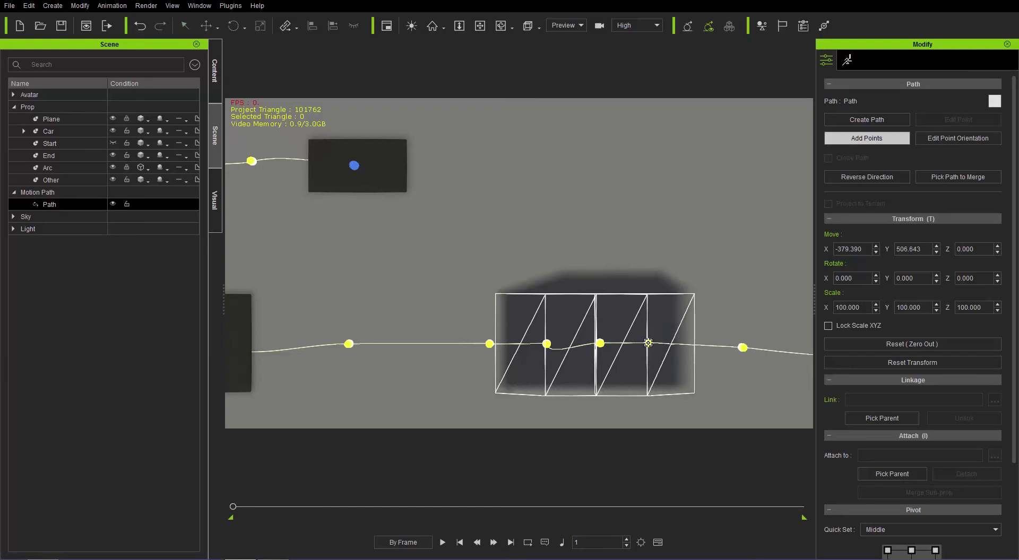
left_click(648, 343)
right_click(634, 344)
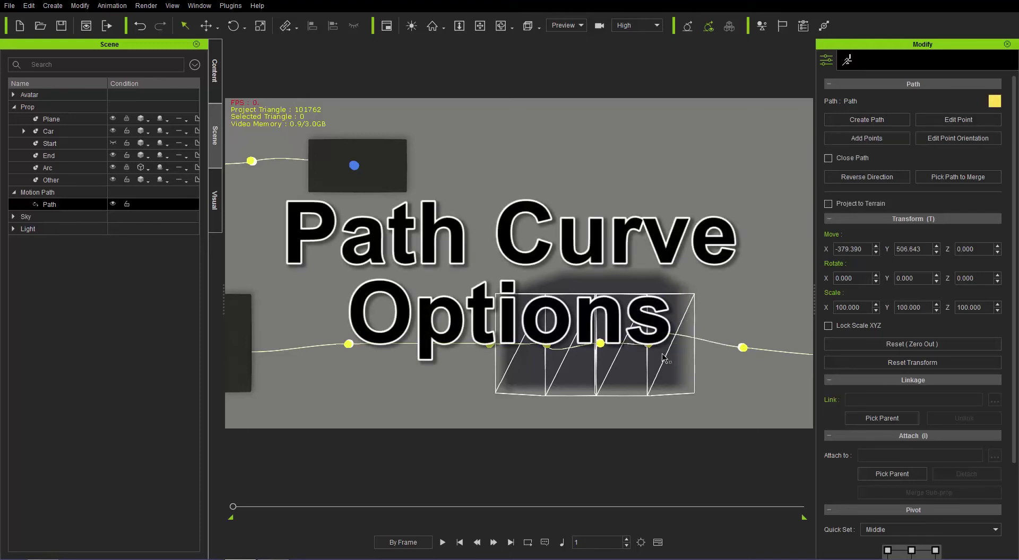
Step: Create a new four-point motion path in a stepped S shape on the empty ground beside the Arc
middle_click_drag(617, 401, 592, 199)
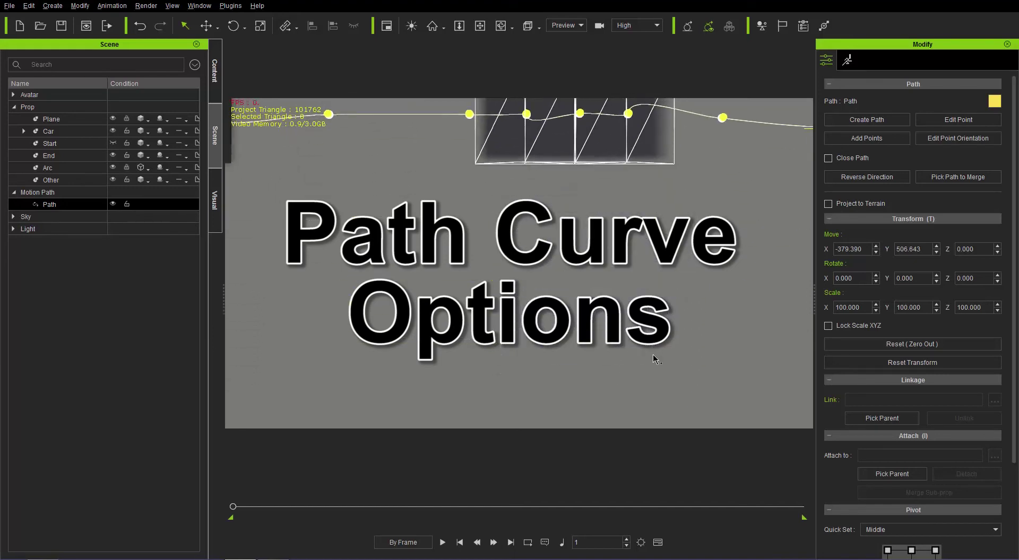
scroll(650, 353, "up", 5)
scroll(642, 286, "down", 2)
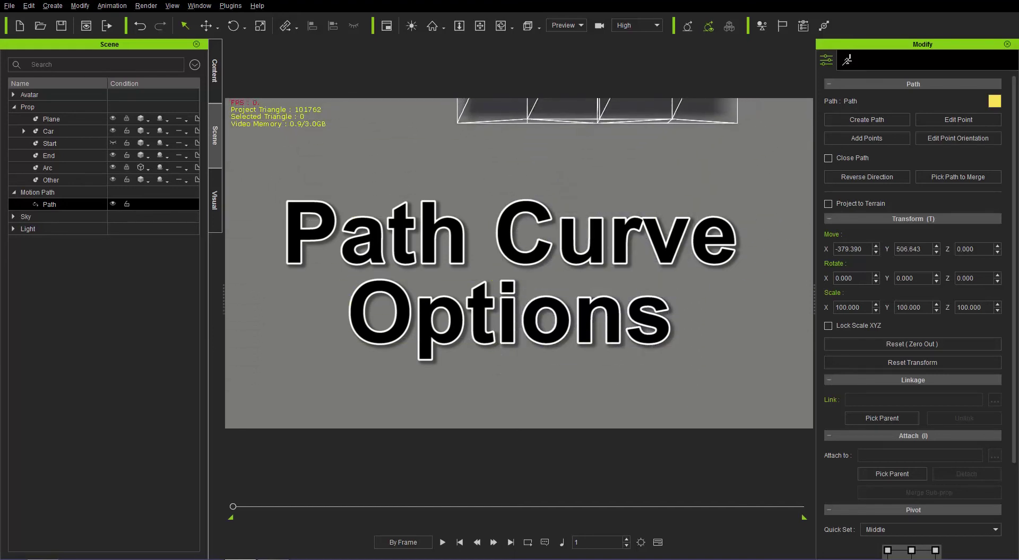
middle_click_drag(693, 284, 661, 283)
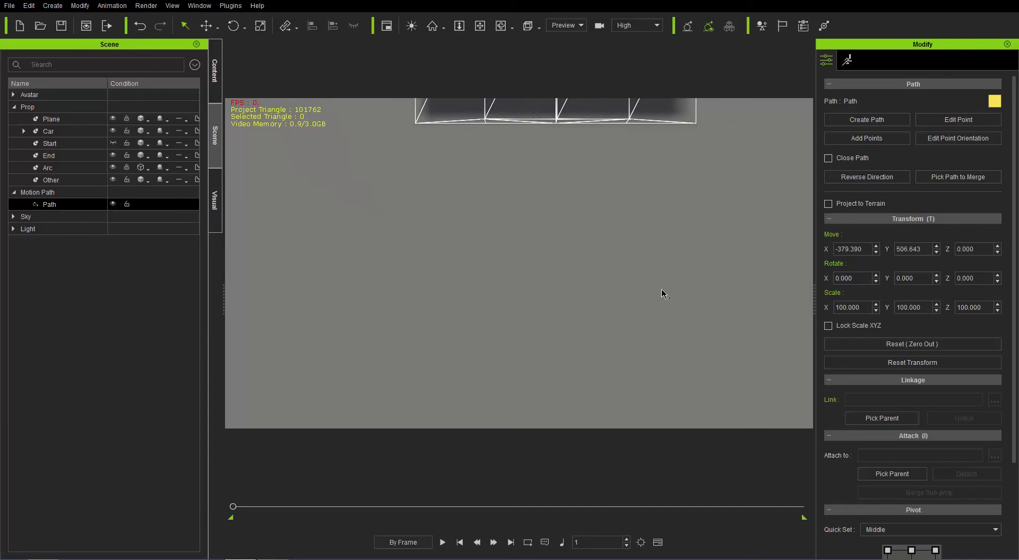
left_click(53, 5)
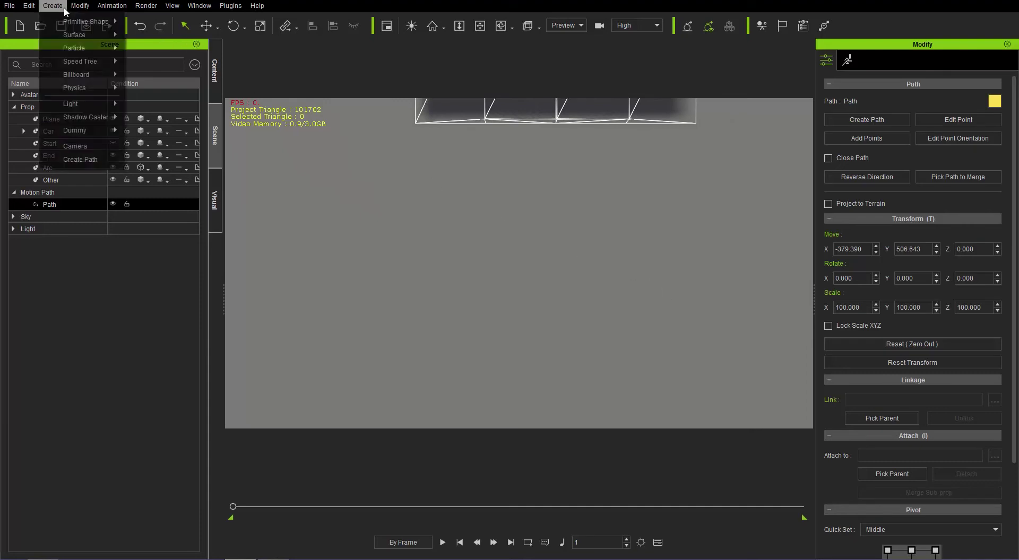
left_click(84, 159)
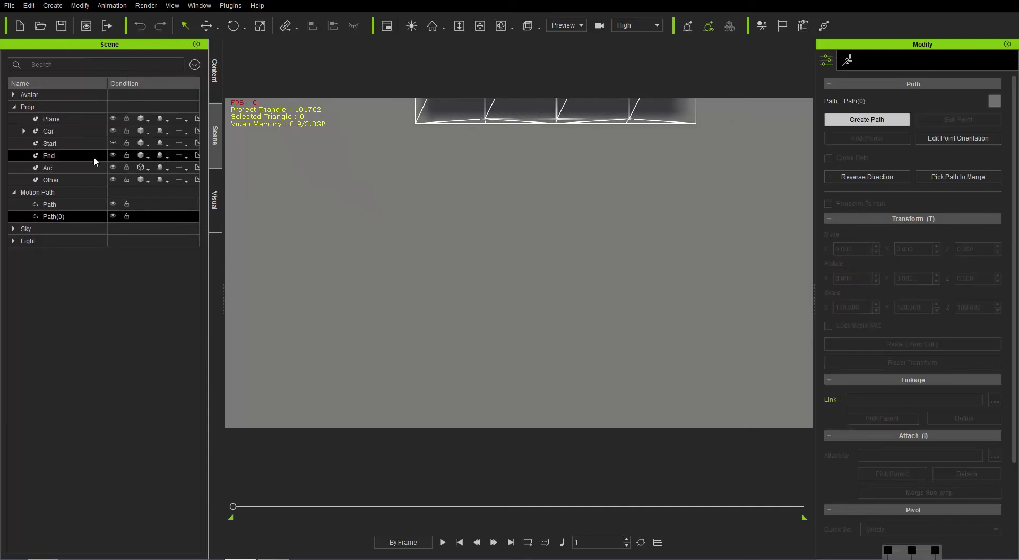
left_click(415, 189)
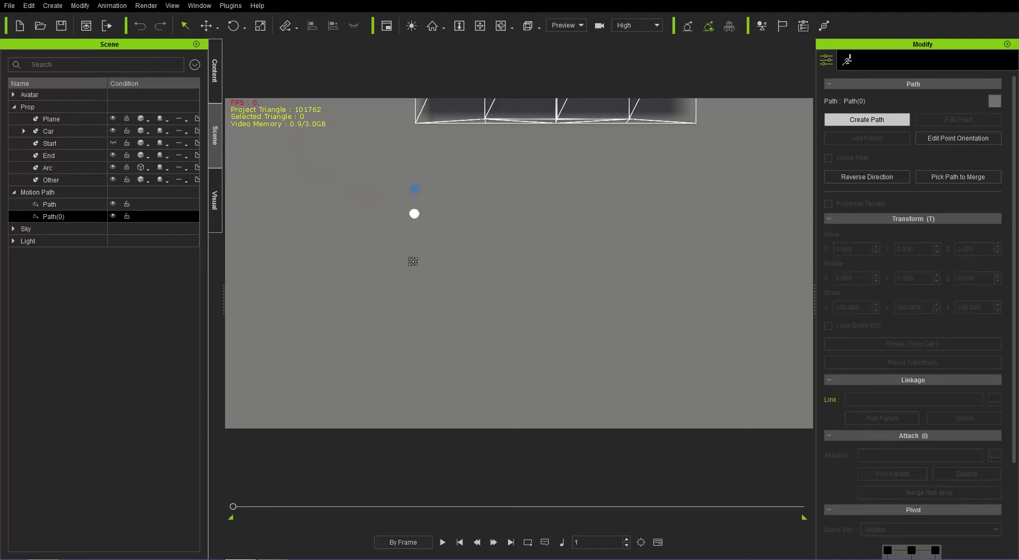
left_click(412, 281)
left_click(604, 295)
left_click(610, 386)
right_click(647, 365)
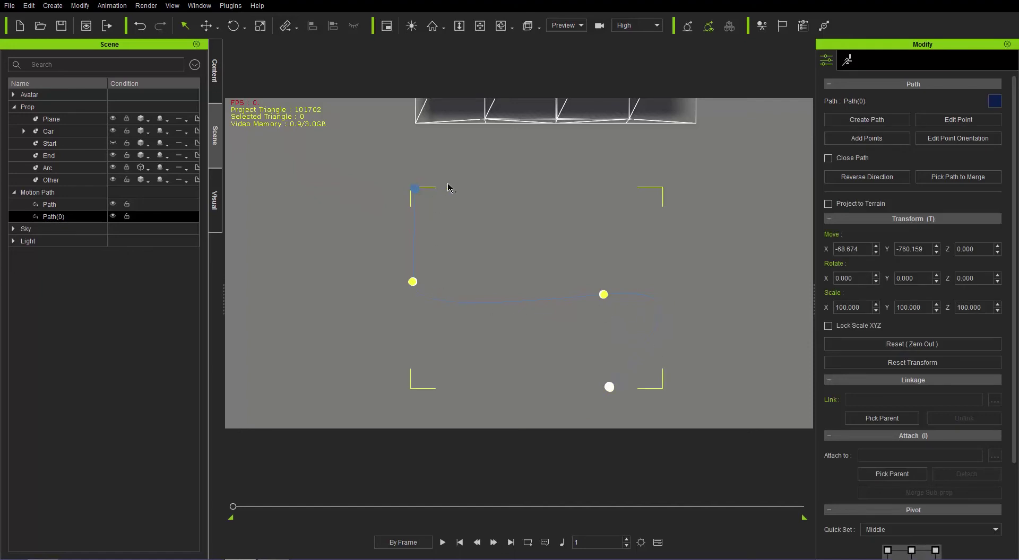
Step: Change the new path's display color to dark red
left_click(994, 101)
left_click(614, 181)
left_click(630, 213)
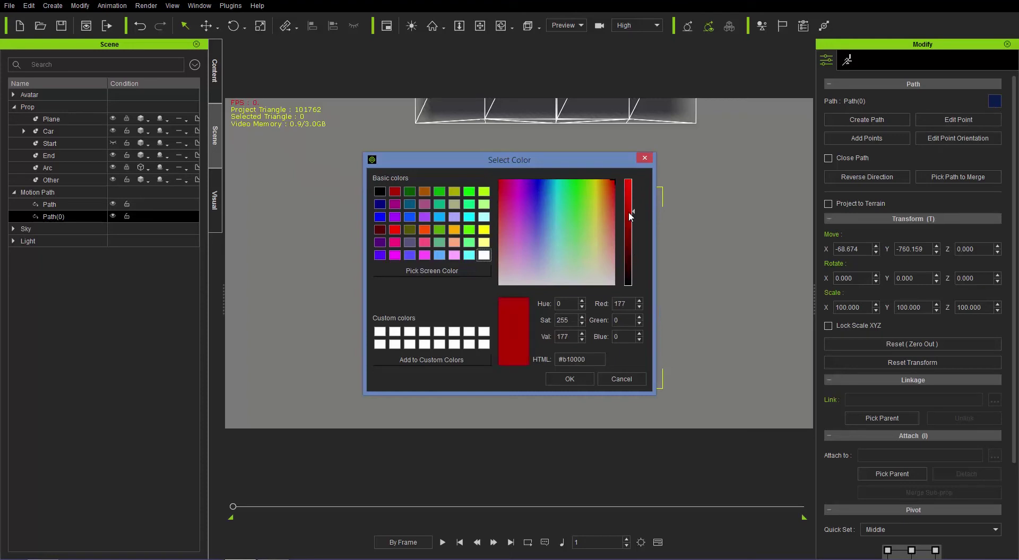
left_click_drag(630, 215, 630, 235)
left_click(580, 378)
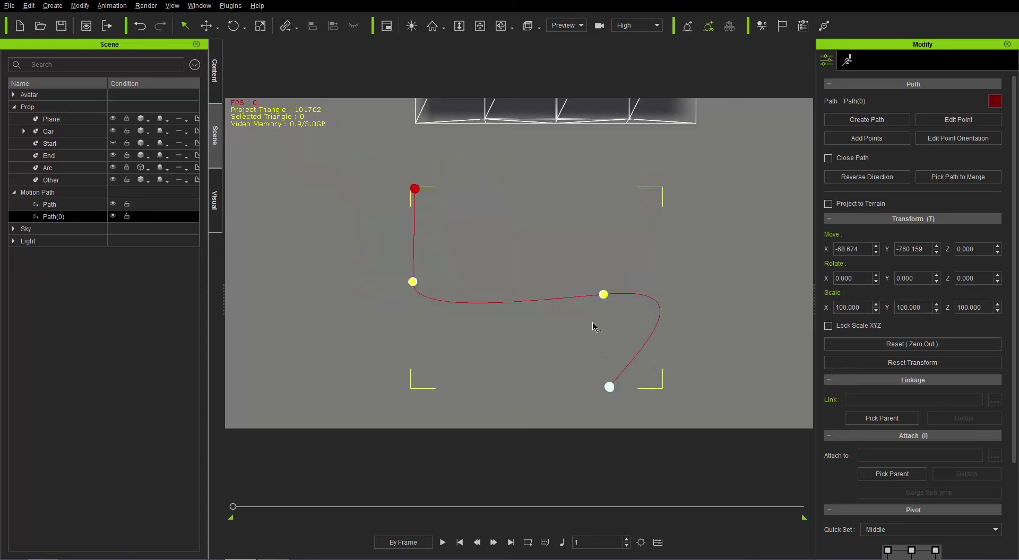
Step: Start editing Path(0)'s points and slightly tilt the outgoing Bezier handle of its third point
right_click_drag(593, 324, 597, 290)
middle_click_drag(597, 291, 597, 263)
right_click_drag(598, 260, 592, 197)
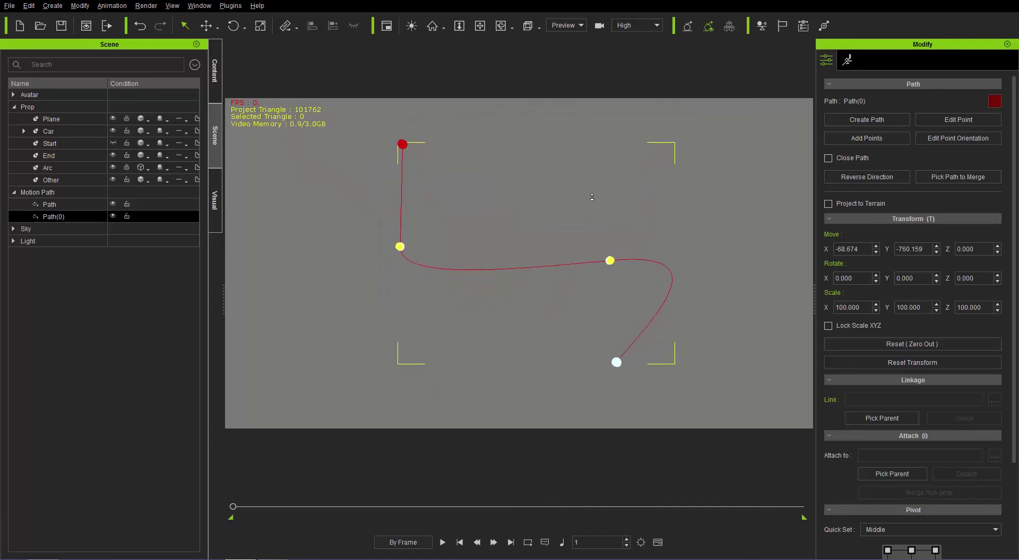
middle_click_drag(591, 197, 588, 178)
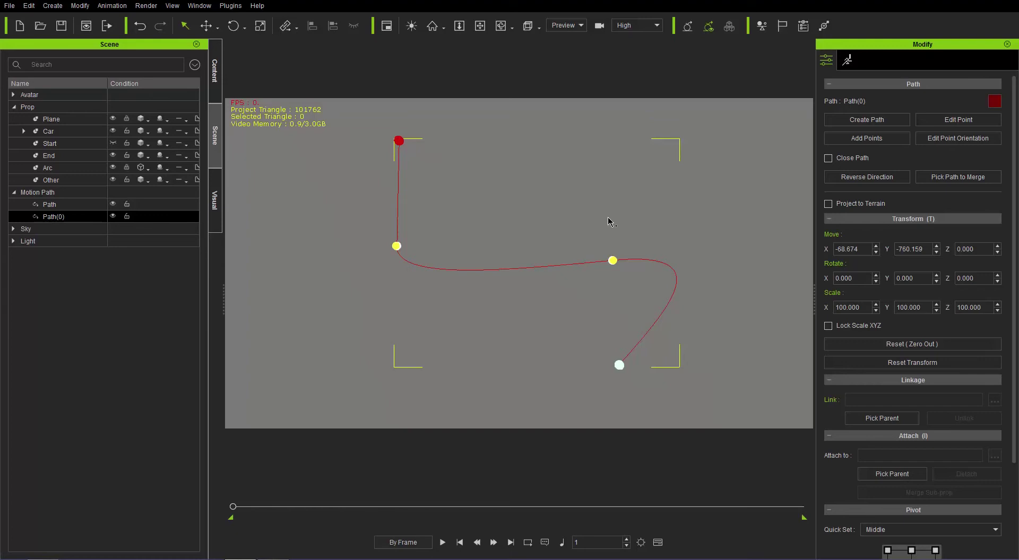
left_click(953, 119)
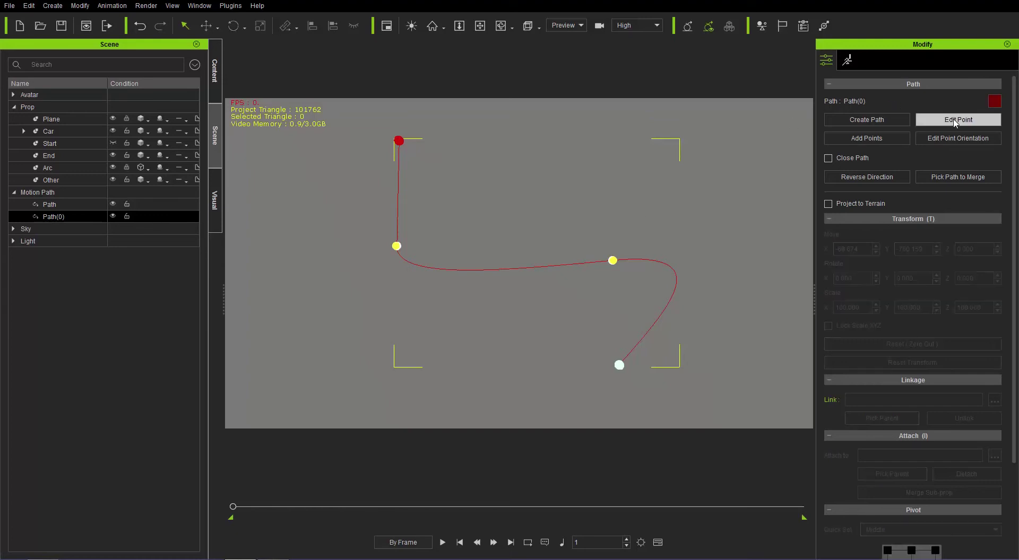
left_click(613, 261)
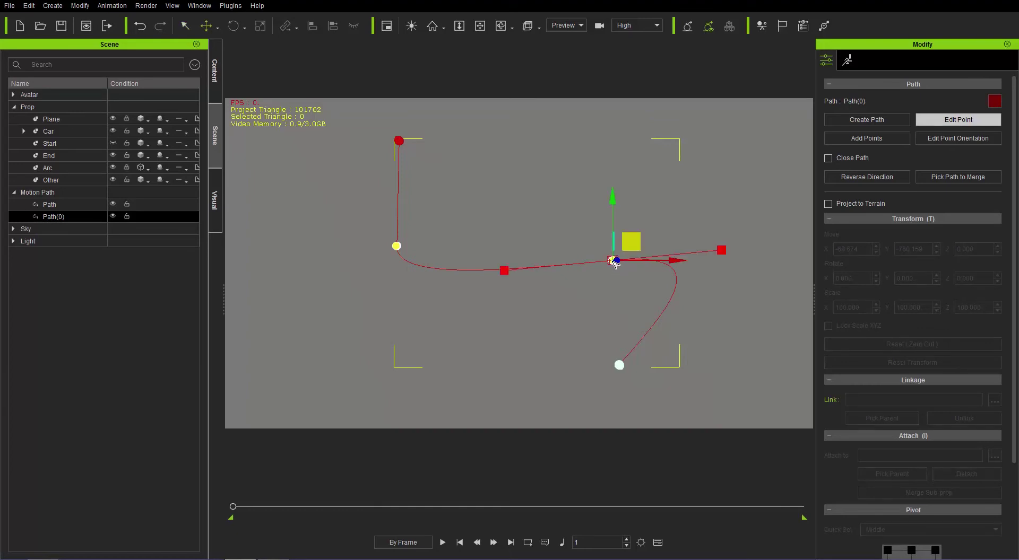
left_click(722, 251)
mouse_move(739, 237)
left_mouse_down()
mouse_move(732, 248)
mouse_move(631, 254)
mouse_move(665, 253)
mouse_move(711, 208)
mouse_move(784, 229)
mouse_move(759, 186)
mouse_move(756, 223)
mouse_move(737, 234)
left_mouse_up()
Step: Lengthen and tilt the Bezier handle of Path(0)'s second point, then shift the point slightly outward
left_click(397, 247)
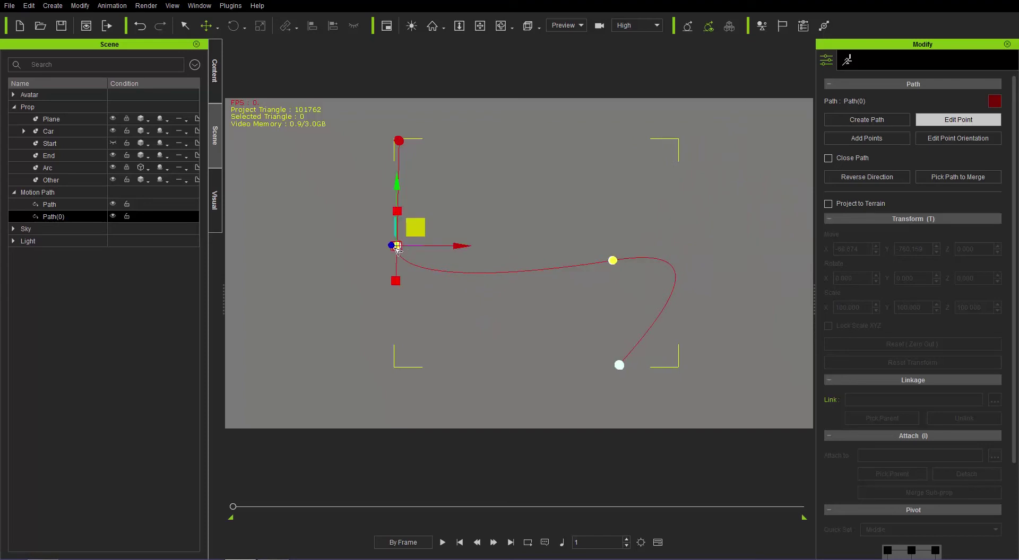
left_click(396, 281)
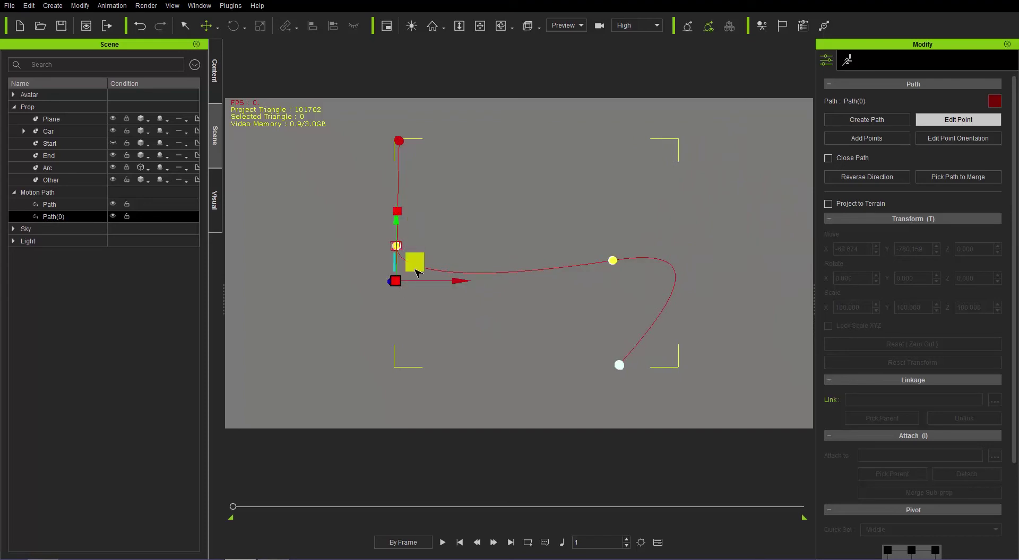
left_click_drag(396, 281, 380, 296)
left_click(398, 247)
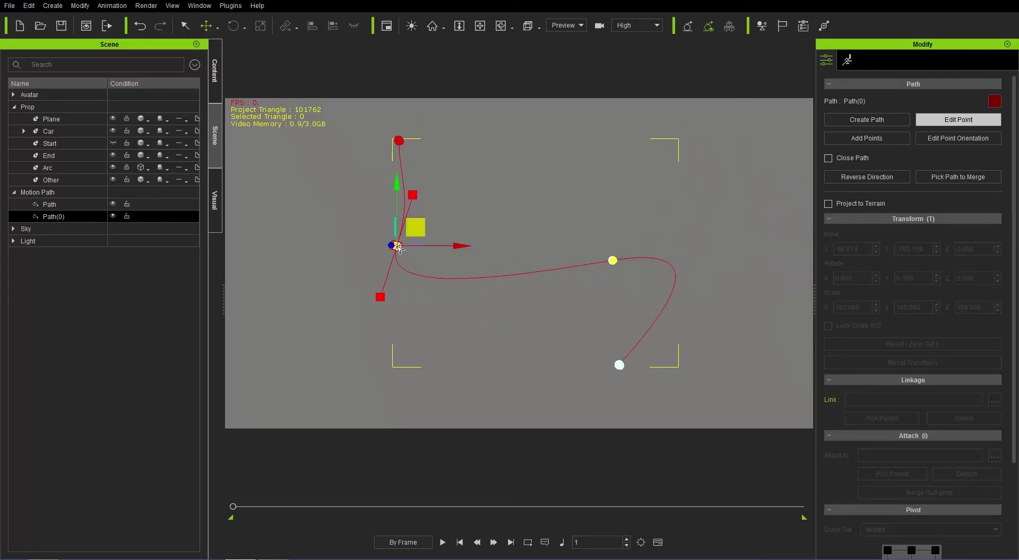
mouse_move(425, 234)
left_mouse_down()
mouse_move(408, 242)
mouse_move(415, 226)
left_mouse_up()
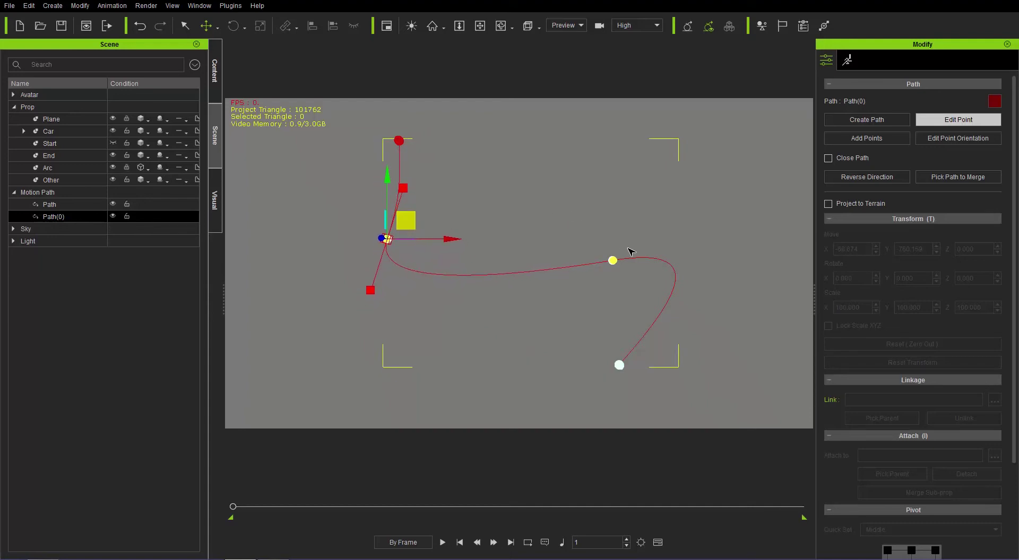
Step: Try the Linear curve type on Path(0)'s third point alone and undo it
left_click(613, 261)
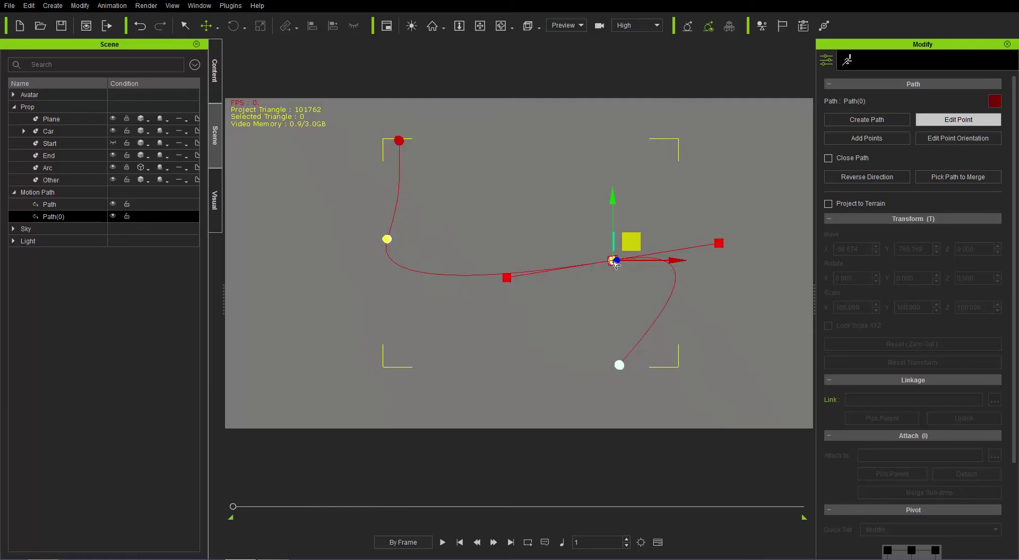
right_click(614, 263)
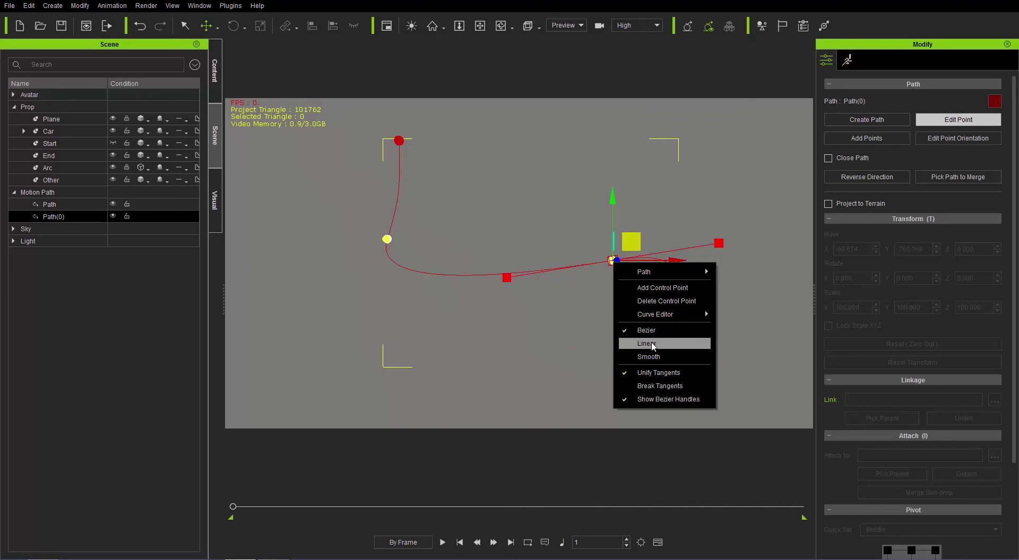
left_click(651, 344)
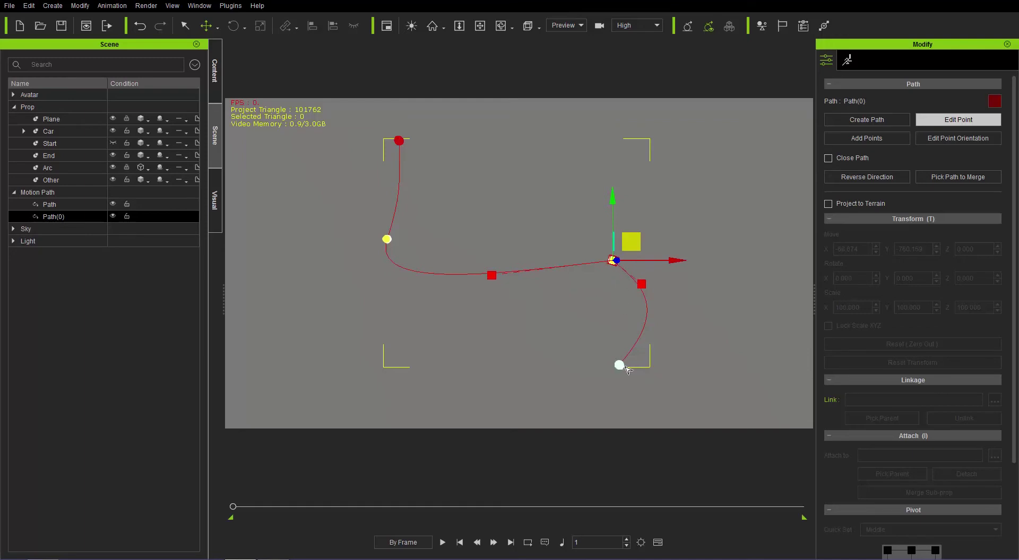
key("ctrl+z")
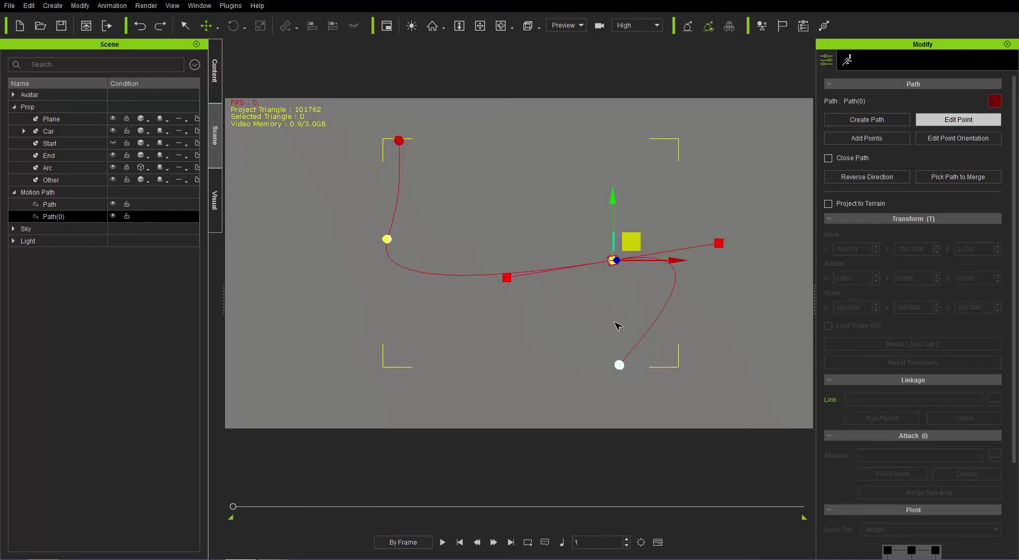
Step: Set Path(0)'s third and last points together to Linear so the segment between them is straight
left_click(619, 365)
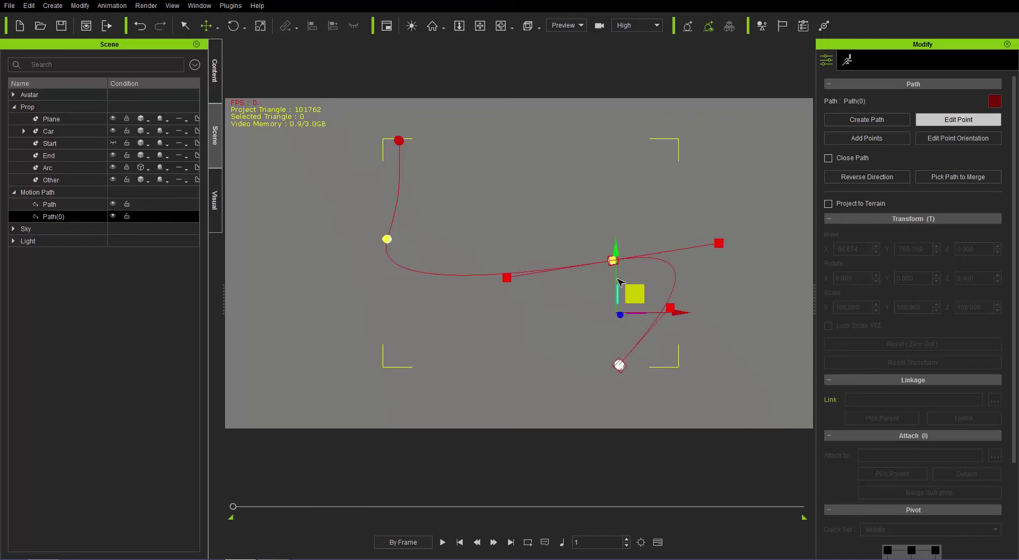
right_click(612, 261)
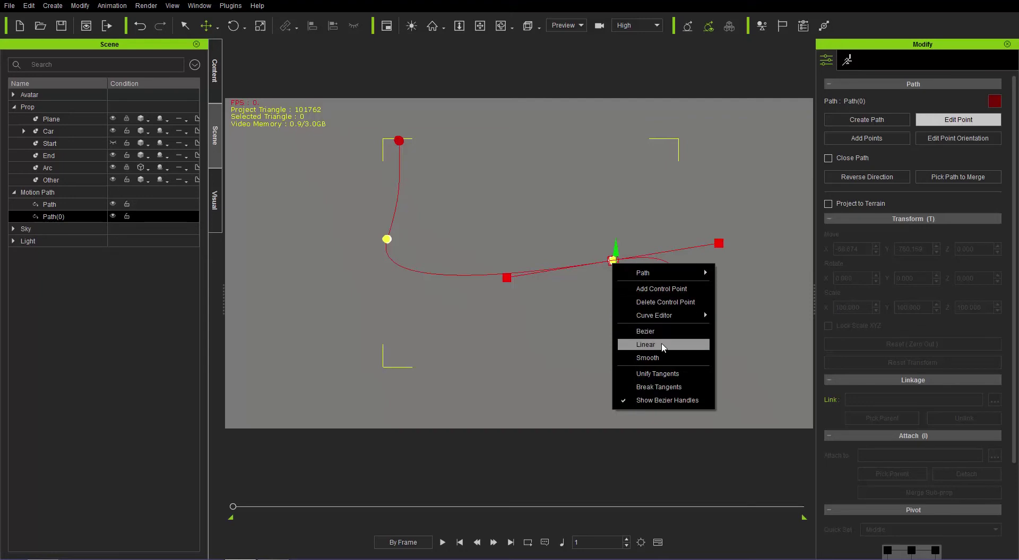
left_click(661, 344)
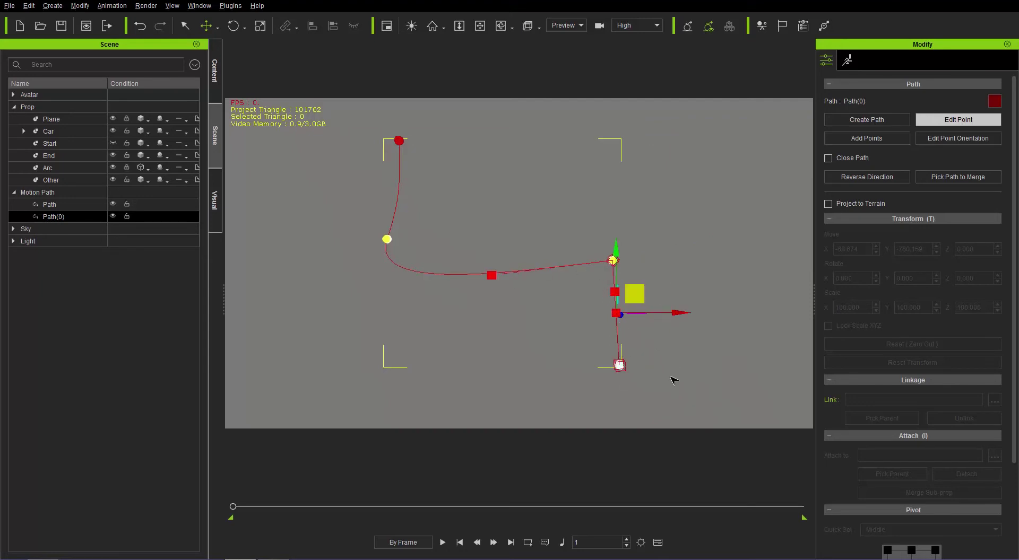
Step: Reshape both sides of Path(0)'s third point by pulling its two tangent handles independently out of line with the segments
right_click_drag(669, 358, 601, 162)
middle_click_drag(601, 162, 632, 231)
right_click_drag(632, 231, 450, 171)
middle_click_drag(564, 270, 561, 354)
right_click_drag(561, 354, 345, 330)
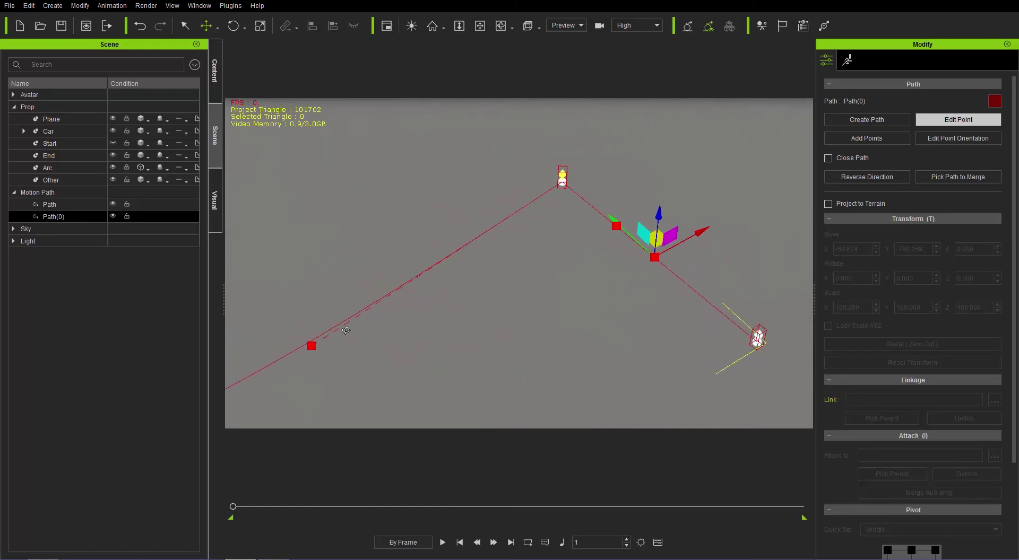
left_click(311, 346)
left_click_drag(338, 330, 440, 146)
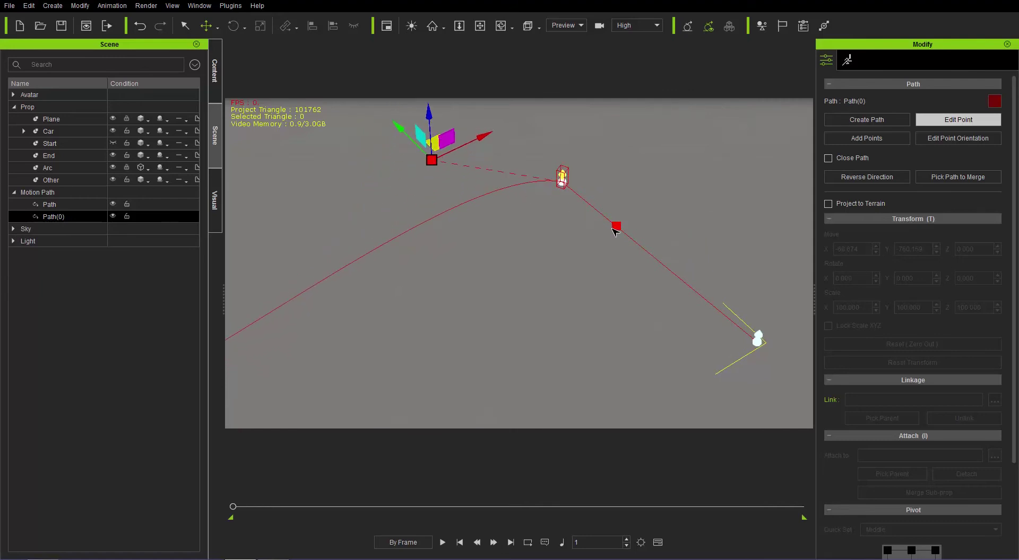
left_click(617, 230)
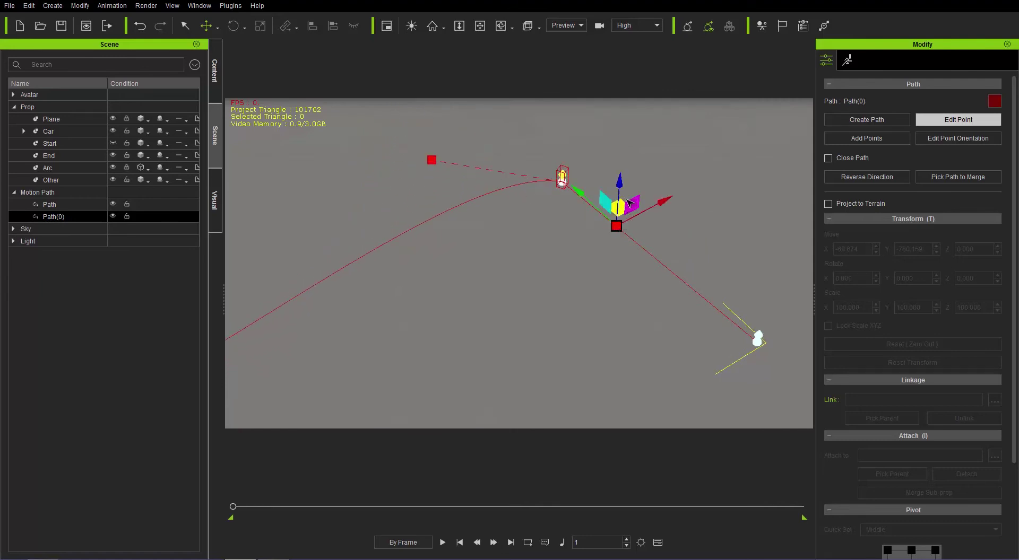
left_click_drag(626, 208, 628, 193)
Step: Swing the upper Bezier handle of Path(0)'s second point across to the point's outer side
right_click_drag(502, 262, 361, 207)
left_click(295, 190)
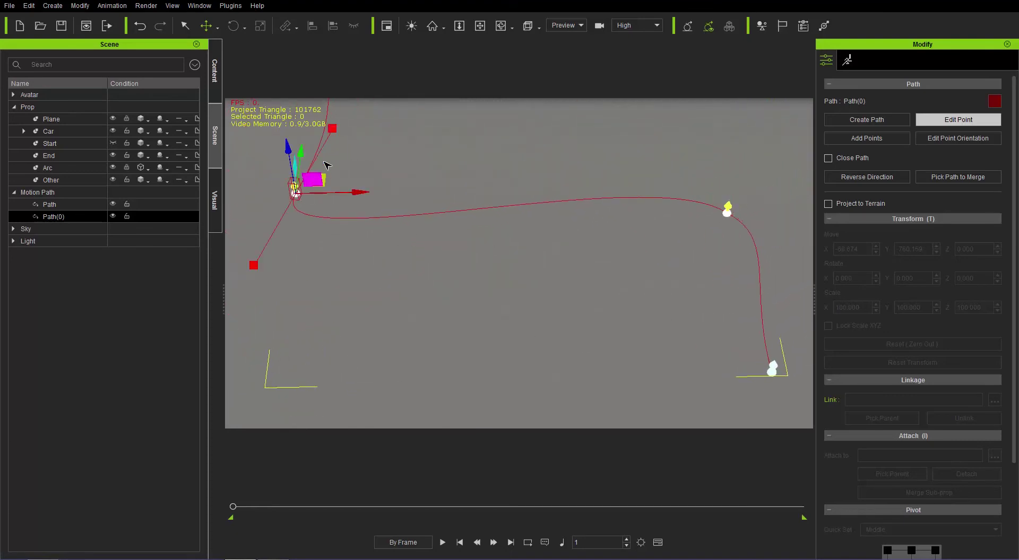
left_click(332, 129)
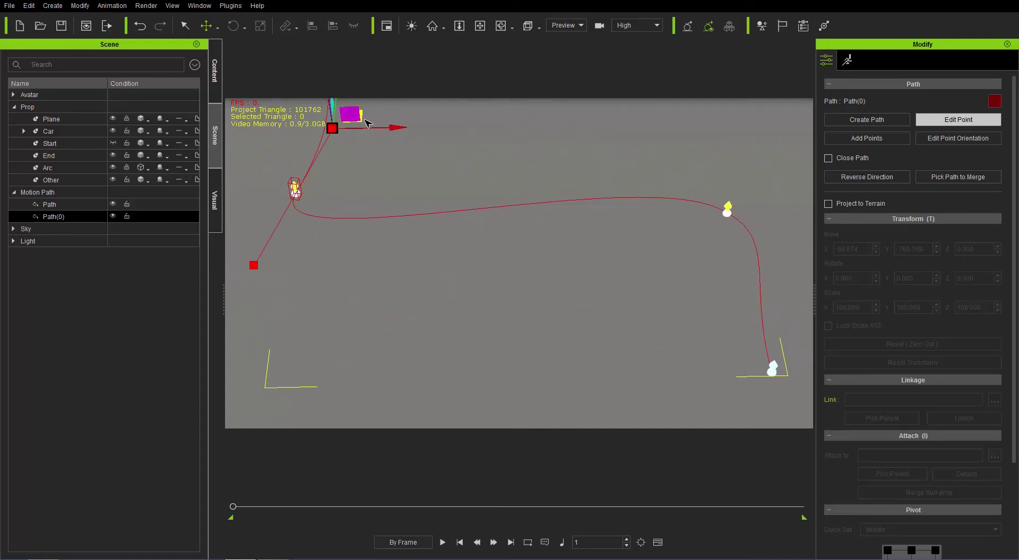
left_click_drag(365, 121, 307, 144)
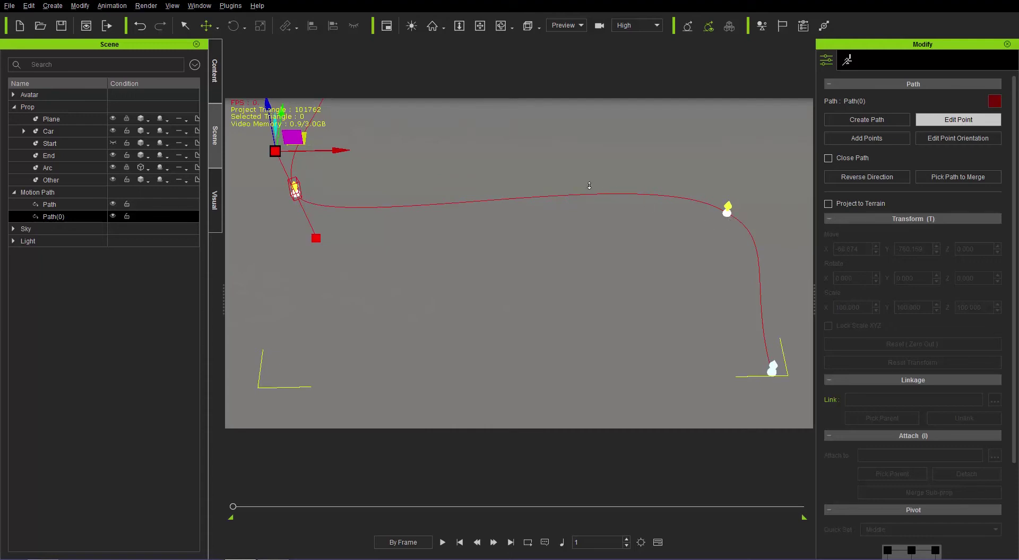
Step: Deselect the tangent handle and set all of Path(0)'s points to the Smooth curve type
right_click_drag(589, 185, 602, 289, "alt")
middle_click_drag(566, 189, 571, 233, "alt")
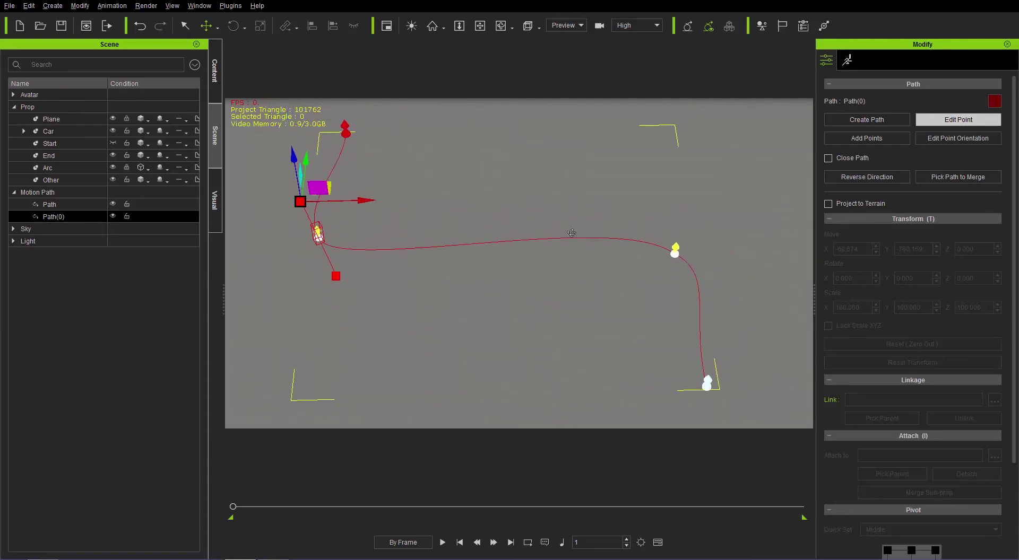
right_click_drag(571, 233, 560, 266)
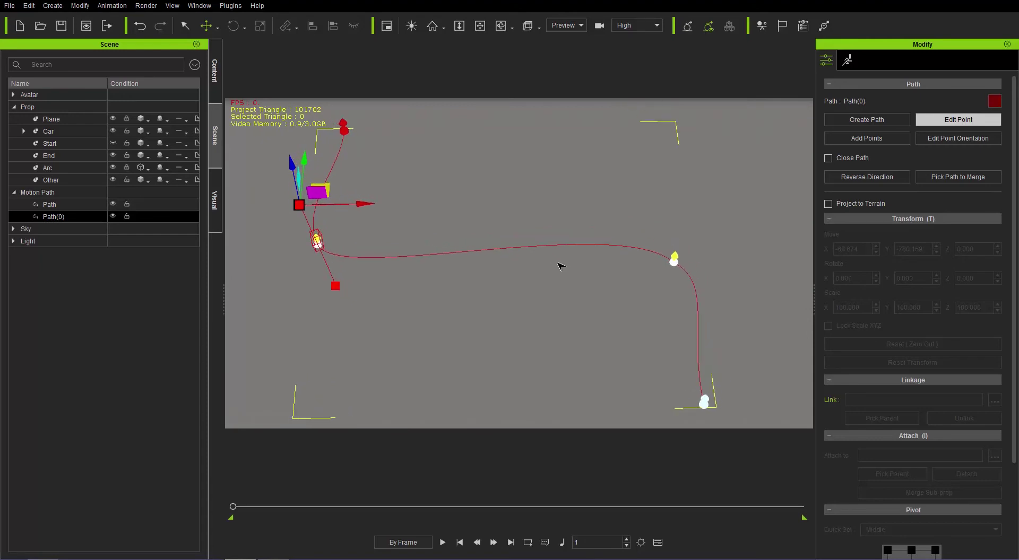
left_click(549, 196)
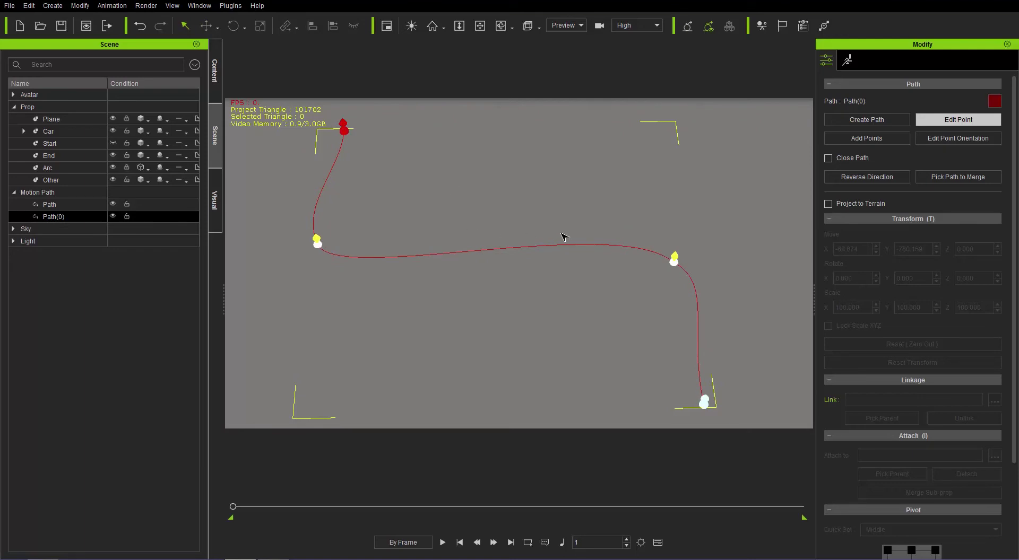
right_click(499, 205)
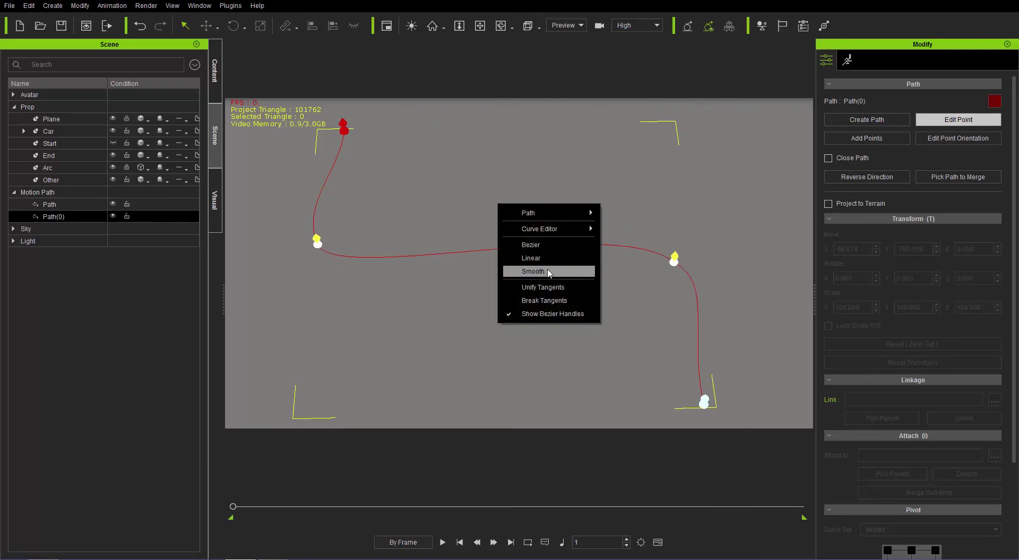
left_click(548, 273)
Step: Try the Linear curve type on the whole of Path(0) and switch it back to Bezier
right_click(493, 181)
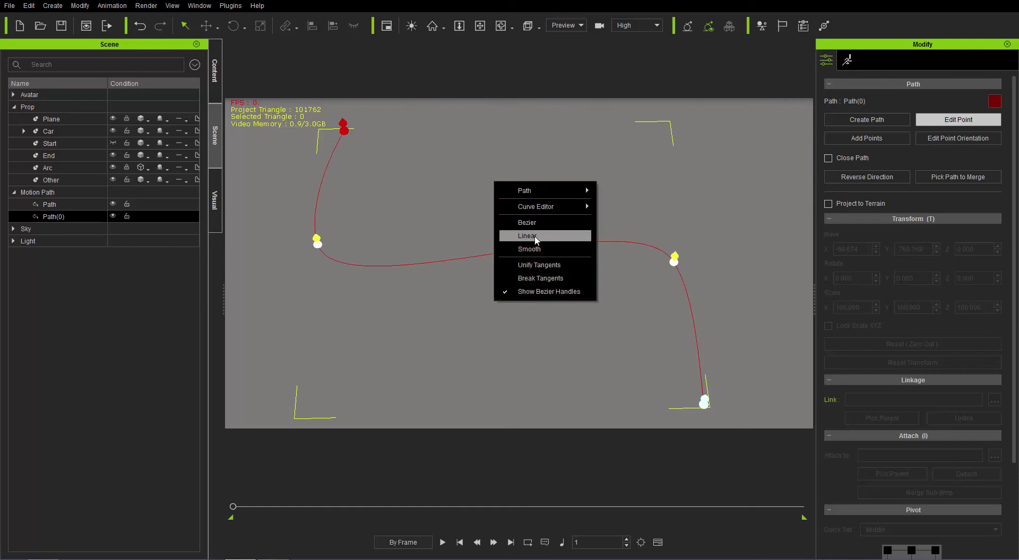
left_click(535, 237)
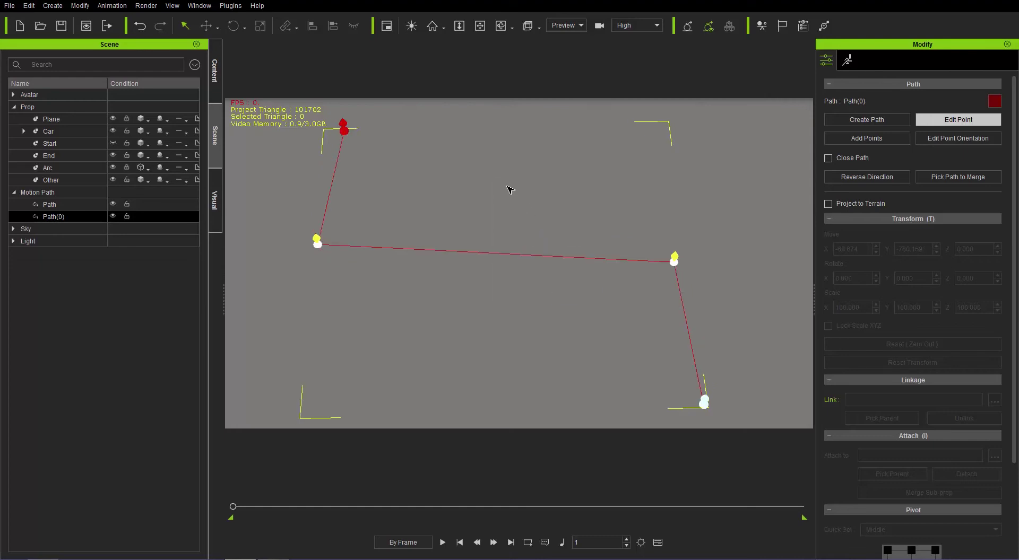
right_click(508, 189)
left_click(550, 238)
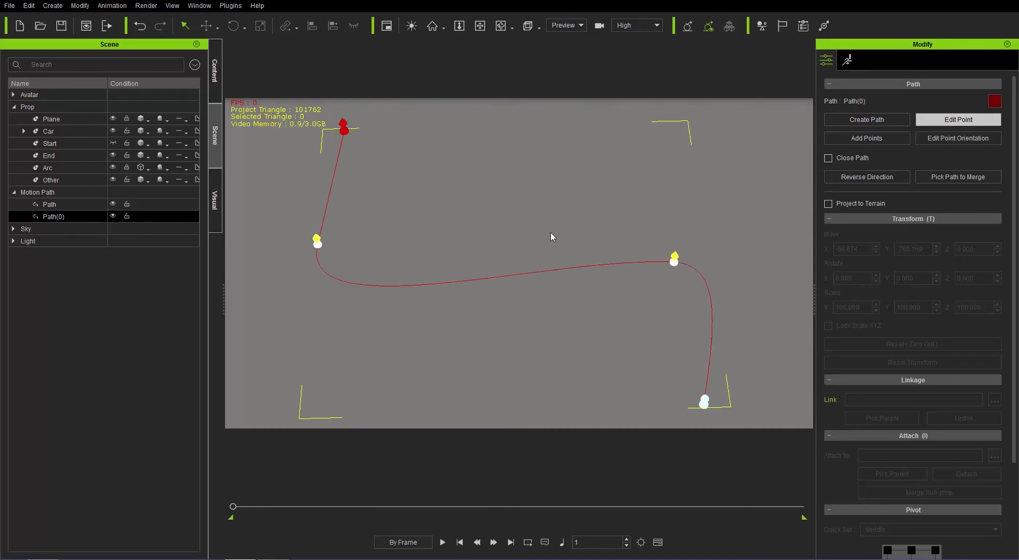
Step: Unify the tangents of Path(0)'s second point
left_click(675, 261)
left_click(317, 243)
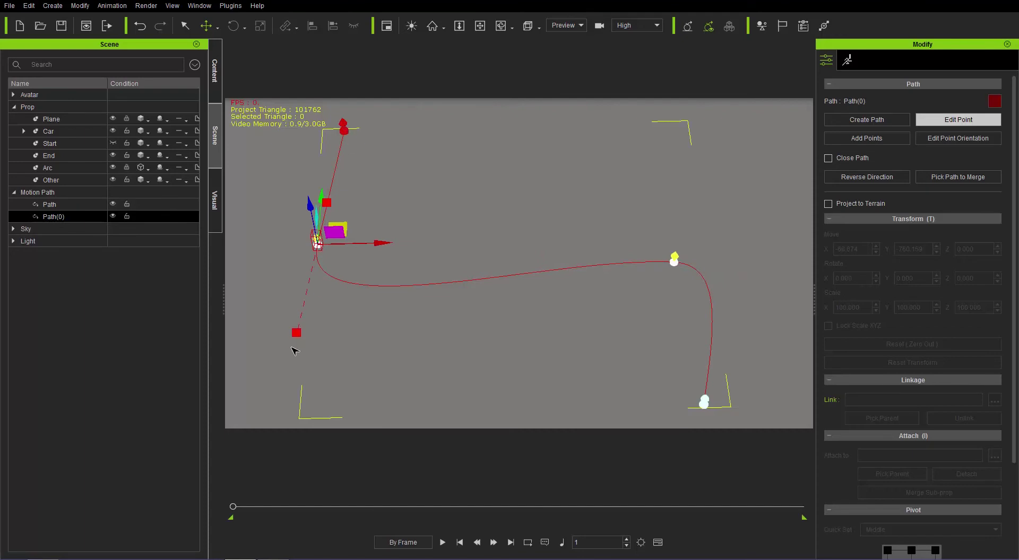
right_click(317, 247)
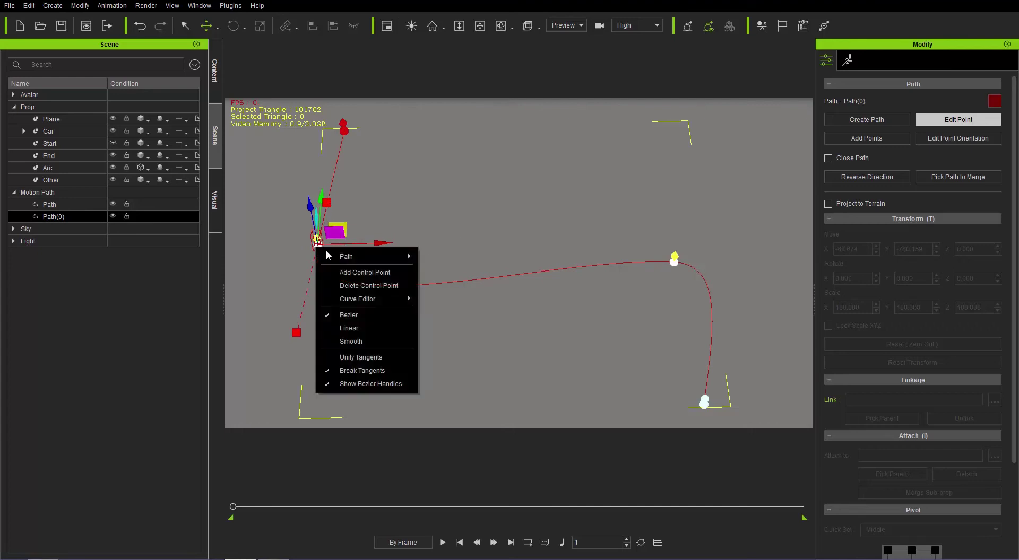
left_click(378, 357)
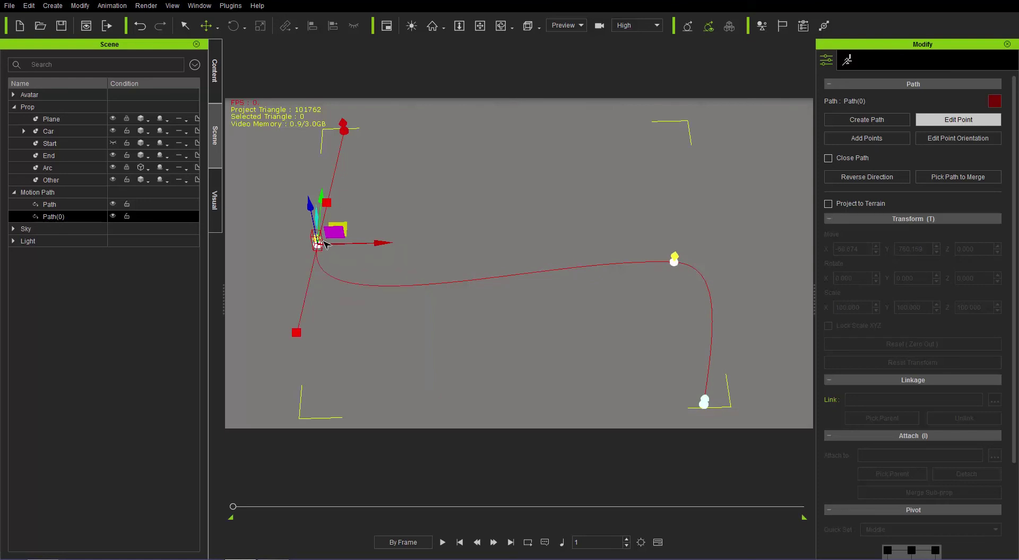
Step: Check the tangent options of Path(0)'s third point and break the tangents of its second point again
left_click(674, 262)
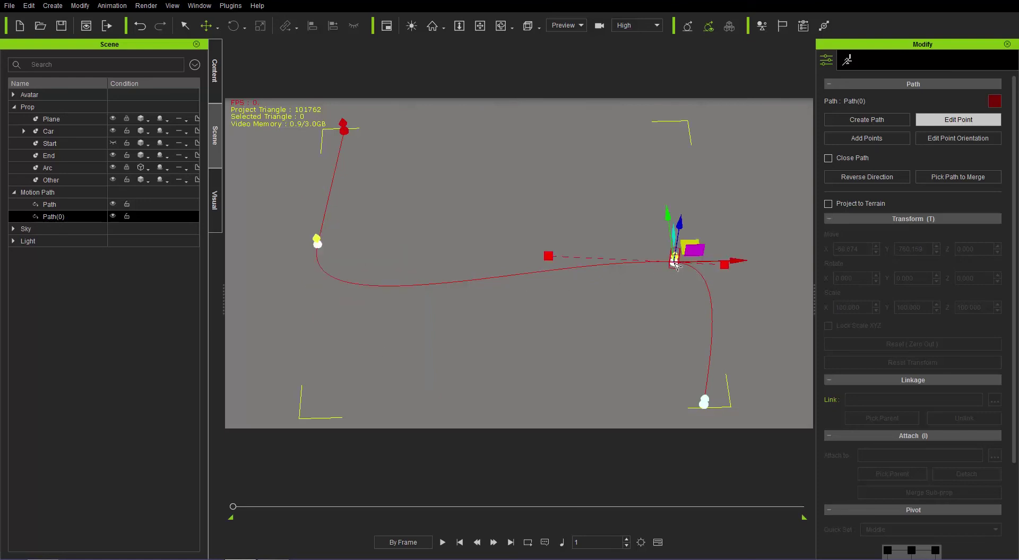
right_click(676, 265)
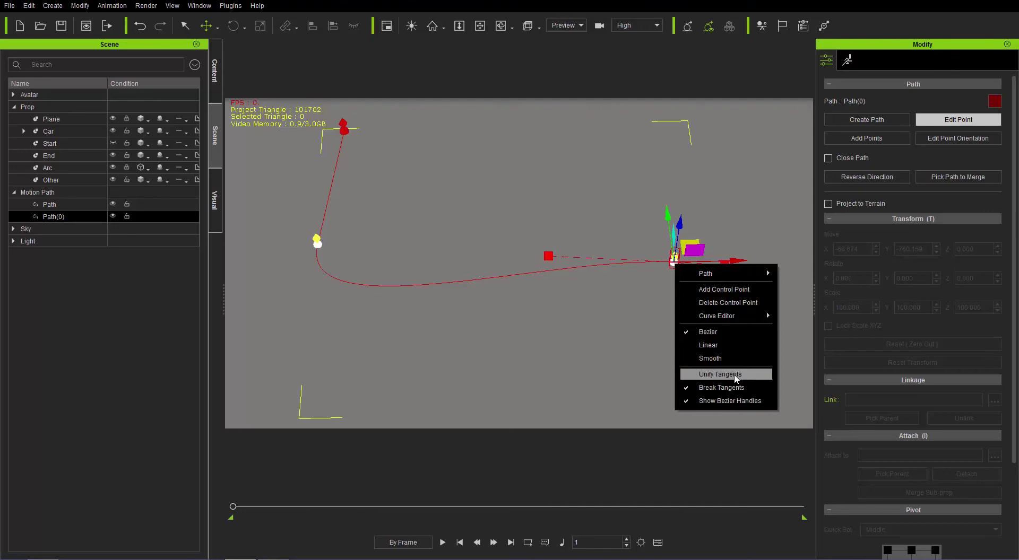
left_click(319, 246)
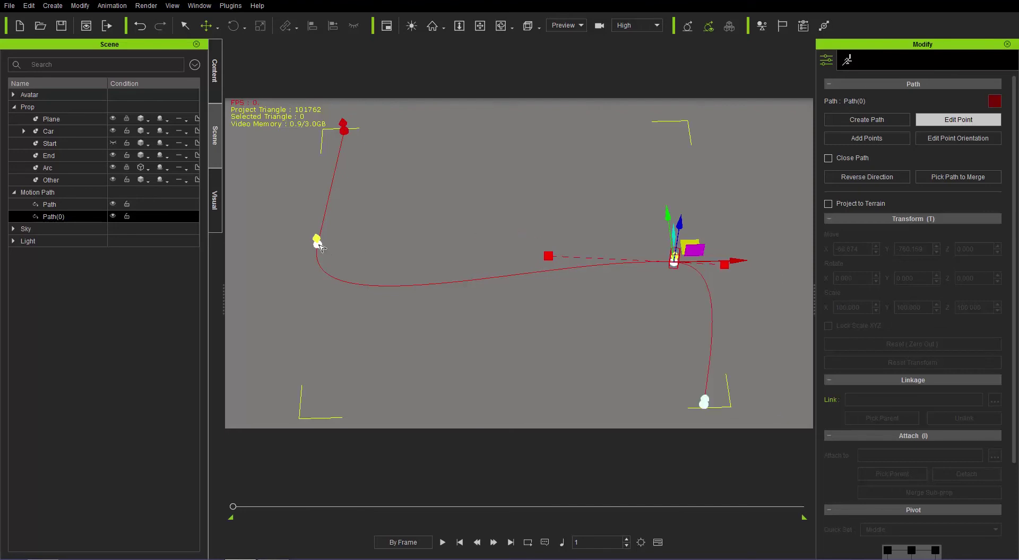
left_click(320, 244)
right_click(319, 246)
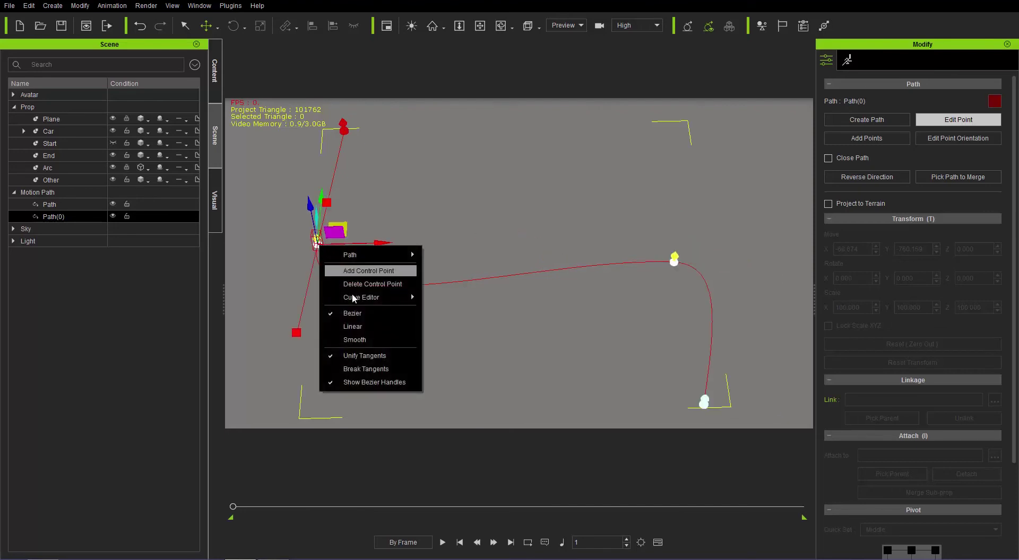
left_click(370, 367)
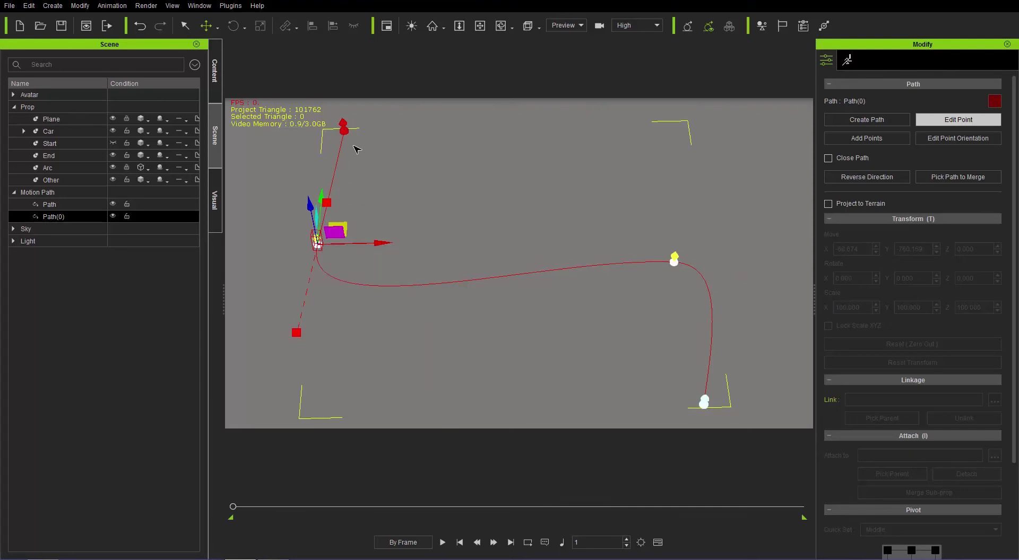
Step: Unify the tangents of Path(0)'s second and third points together
left_click(344, 133)
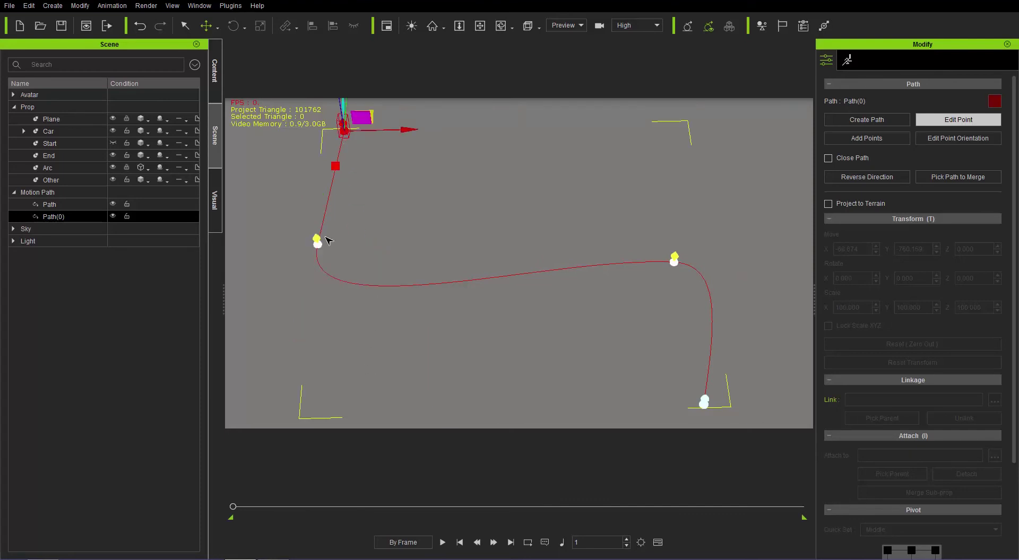
left_click(318, 244)
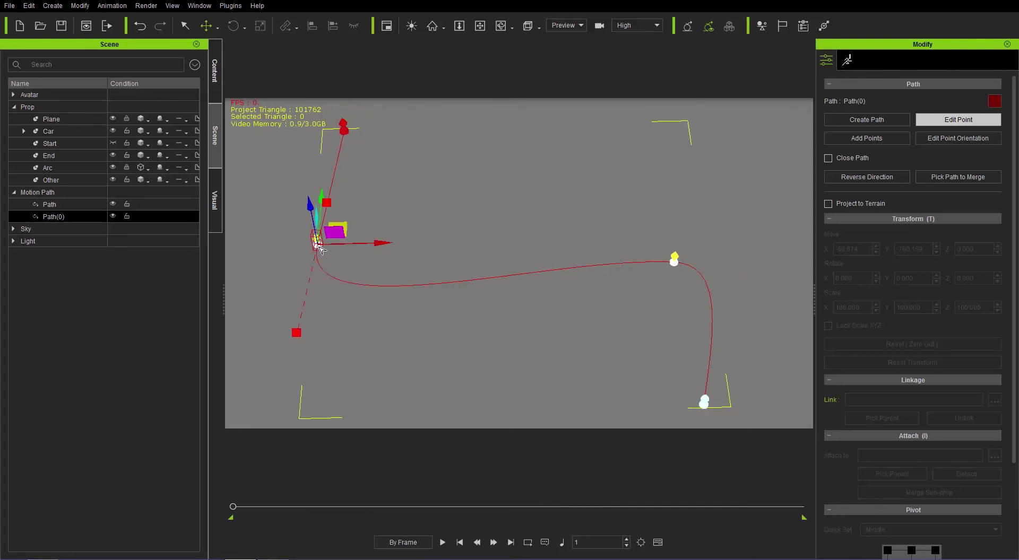
left_click(674, 258)
right_click(675, 265)
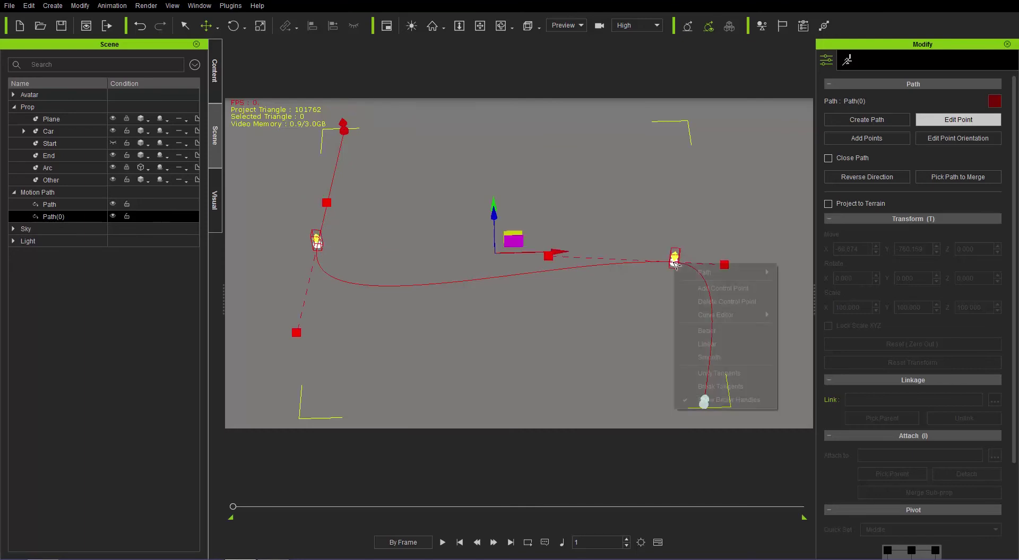
left_click(722, 378)
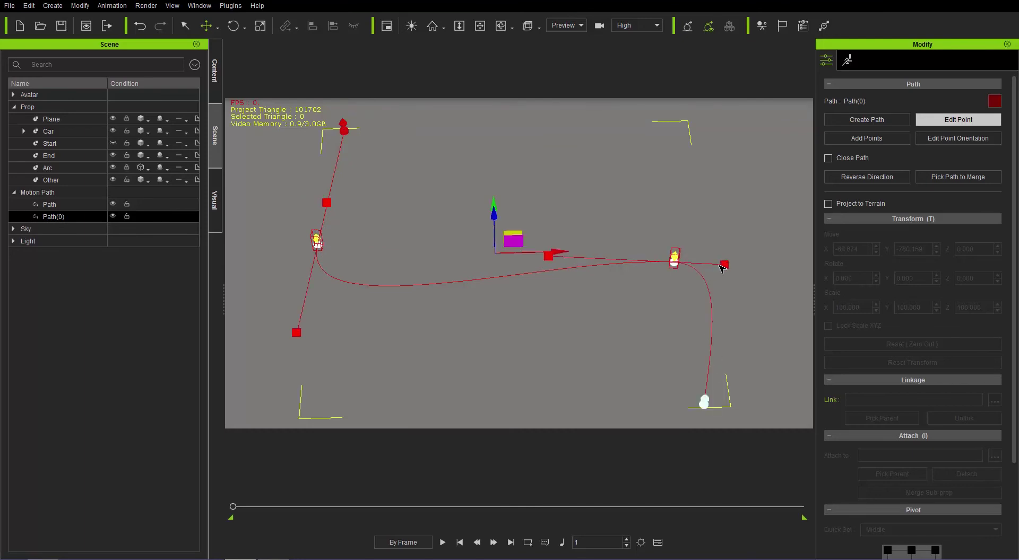
Step: Swing the inner Bezier handle of Path(0)'s third point upward and closer to the point, with its linked opposite handle following
left_click(724, 264)
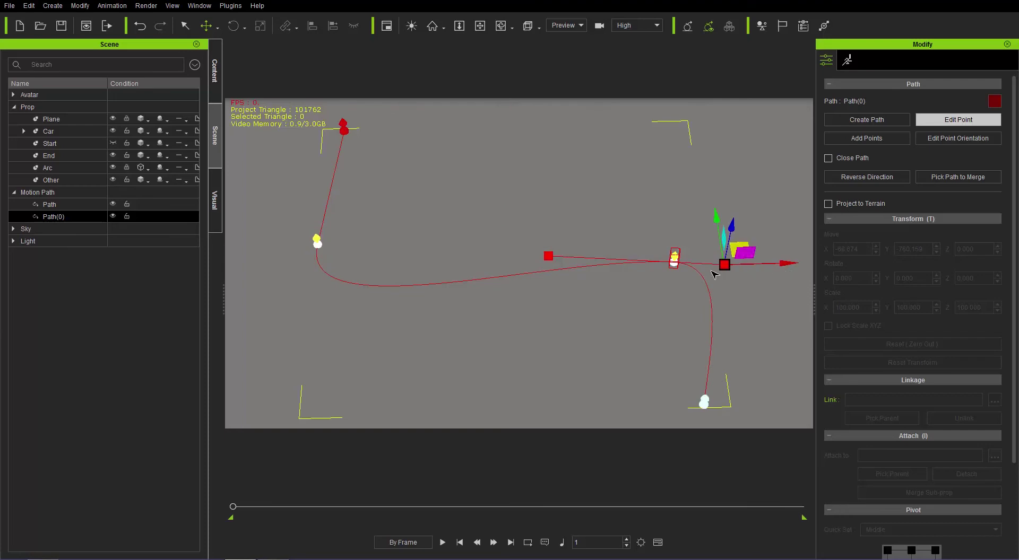
left_click(548, 256)
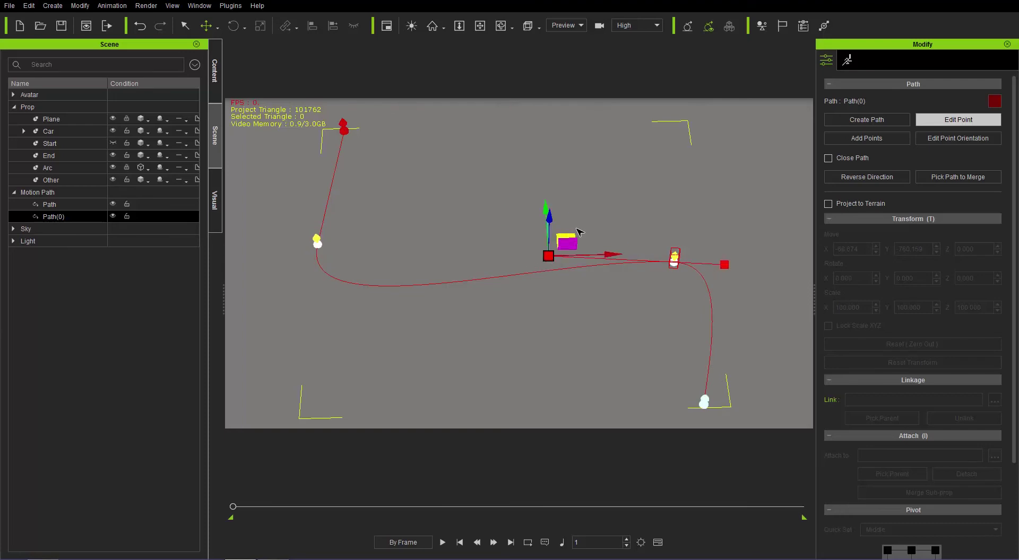
left_click_drag(575, 236, 643, 207)
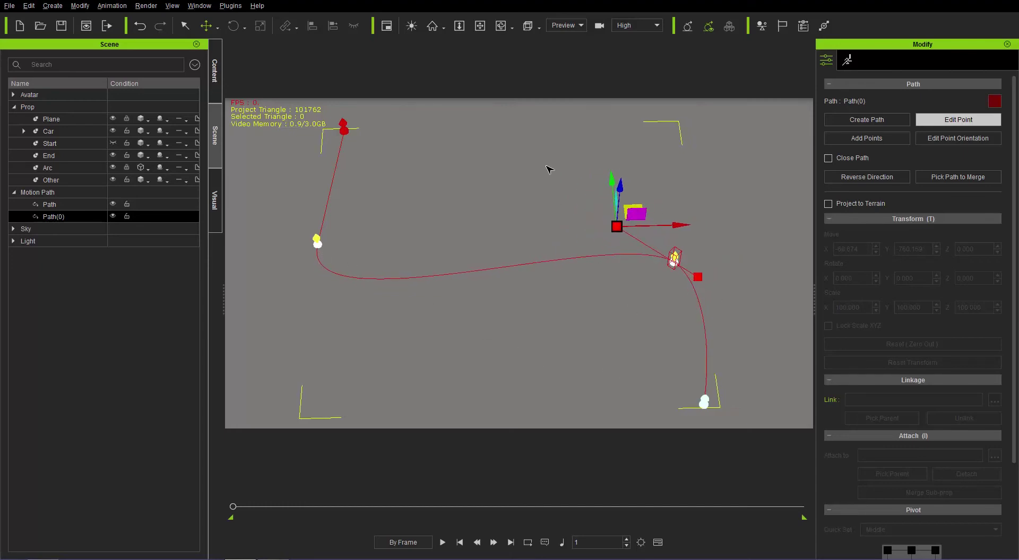
Step: Delete Path(0)'s third control point and remove the whole Path(0) from the scene
mouse_move(549, 169)
right_mouse_down()
mouse_move(557, 257)
mouse_move(558, 193)
mouse_move(542, 187)
right_mouse_up()
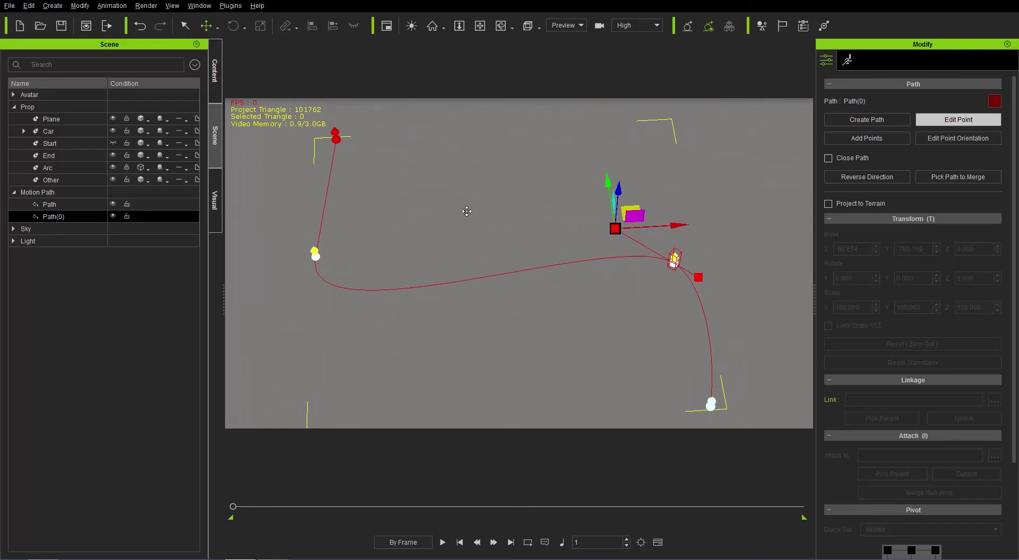
middle_click_drag(466, 209, 517, 196)
right_click_drag(488, 253, 505, 301, "alt")
right_click_drag(566, 242, 539, 245)
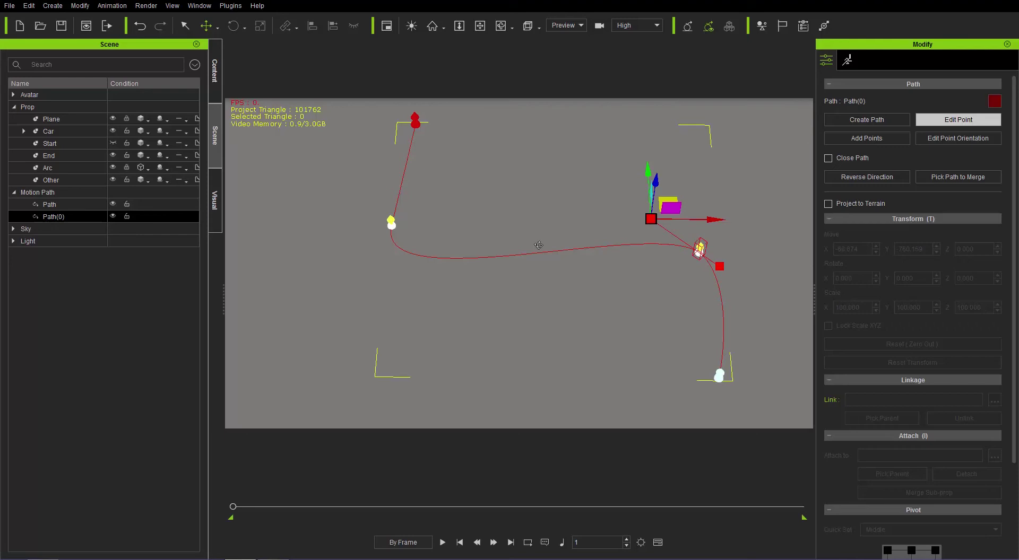
key("Delete")
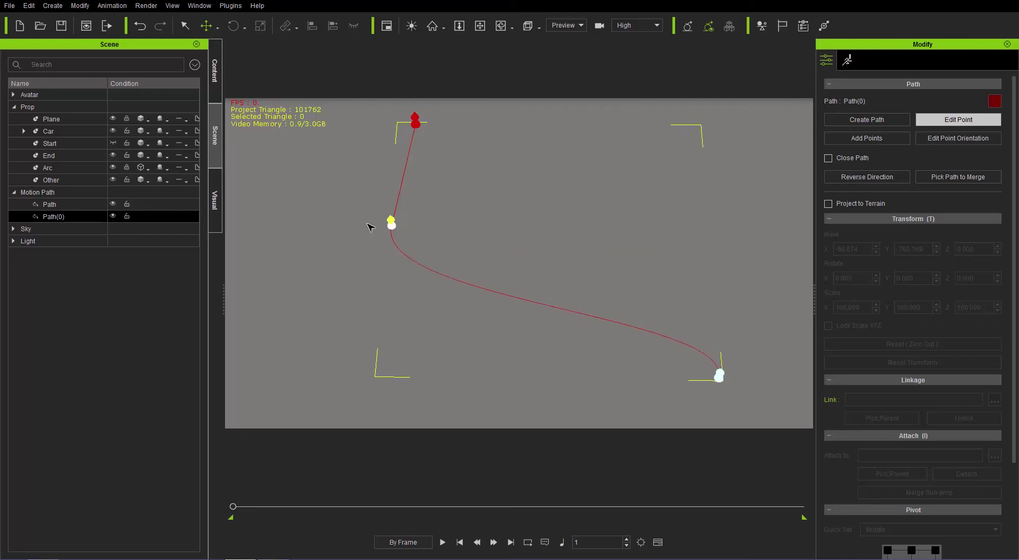
left_click(72, 218)
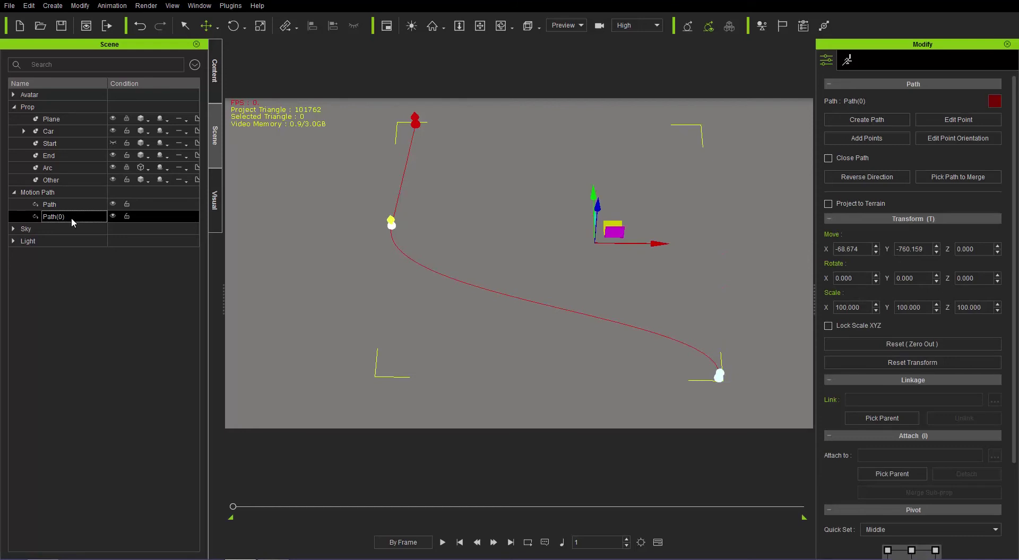
key("Delete")
Step: Set the control point of Path beneath the first inner edge of the Arc to the Linear curve type
middle_click_drag(543, 239, 565, 392)
right_click_drag(566, 392, 598, 166)
middle_click_drag(683, 292, 628, 365)
scroll(629, 329, "up", 3)
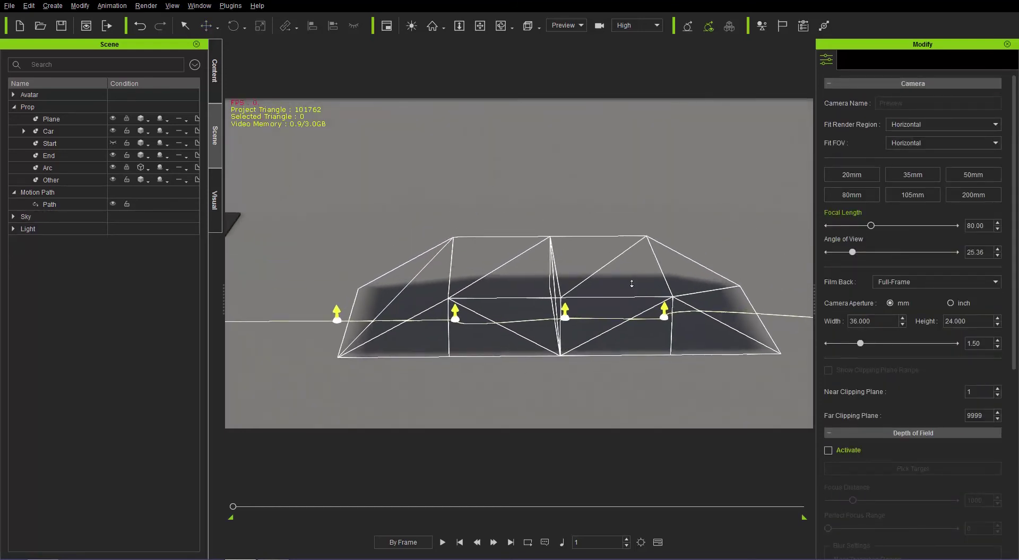
right_click_drag(625, 253, 641, 360)
right_click_drag(693, 319, 678, 318)
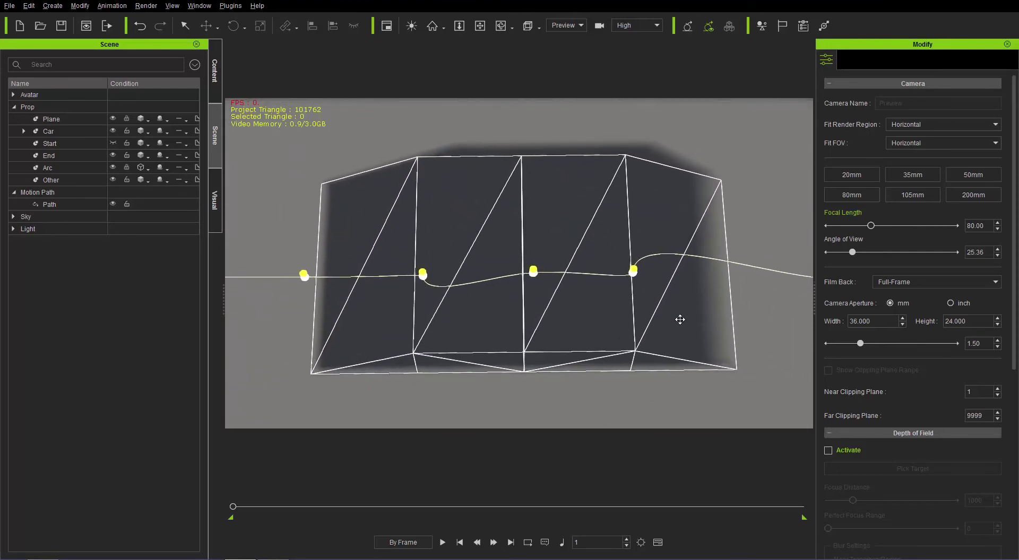
left_click(426, 280)
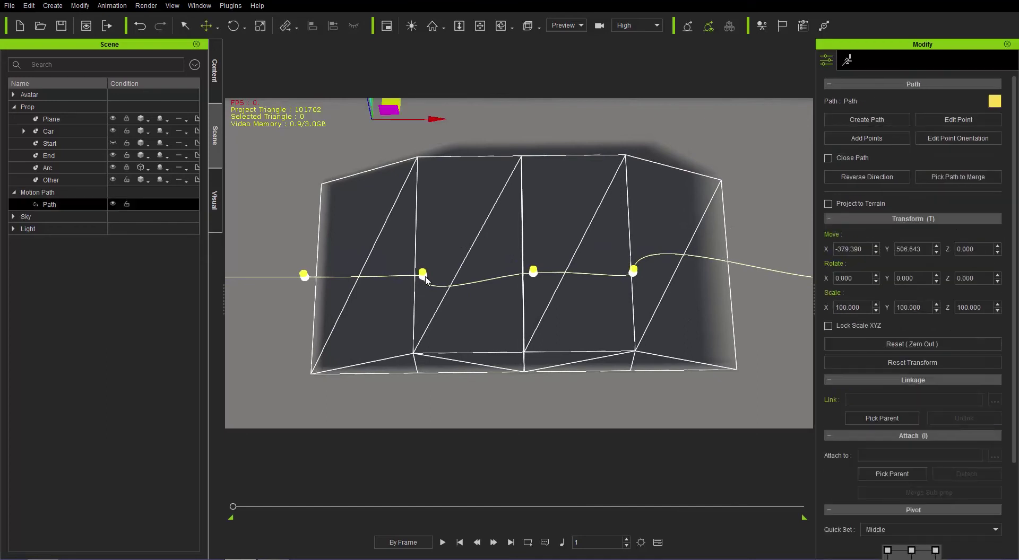
left_click(955, 125)
right_click(424, 278)
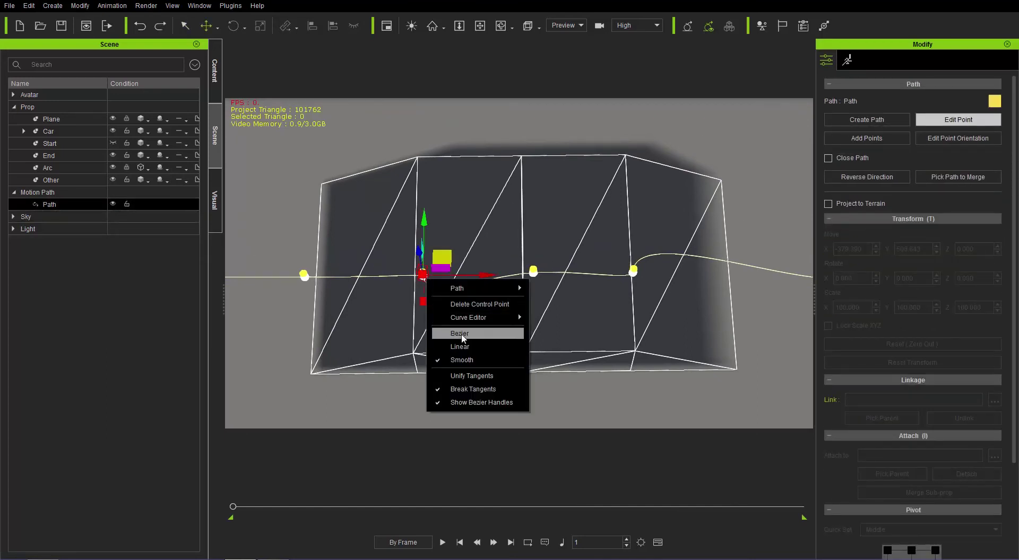
left_click(465, 348)
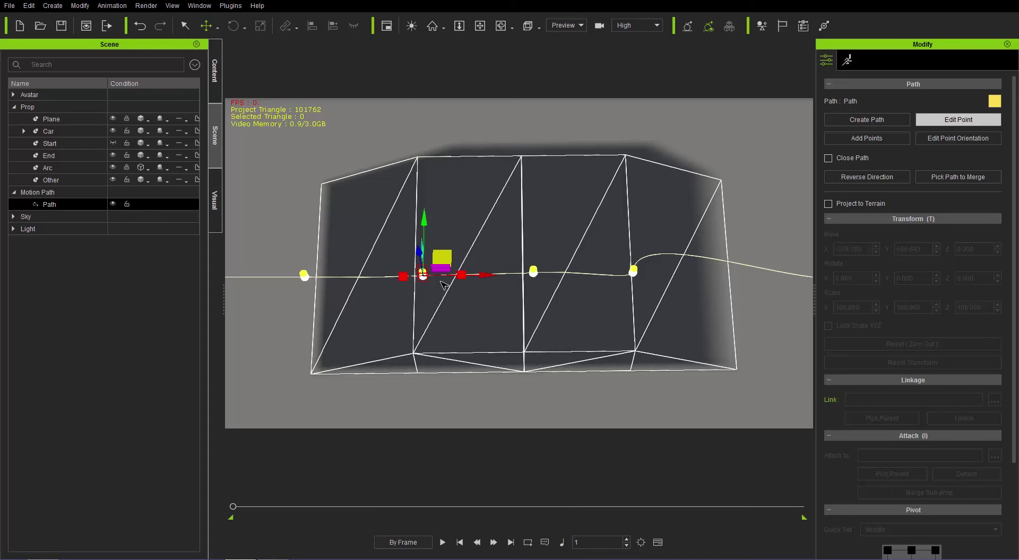
Step: Set the control point of Path beneath the last inner edge of the Arc to the Linear curve type
left_click(633, 272)
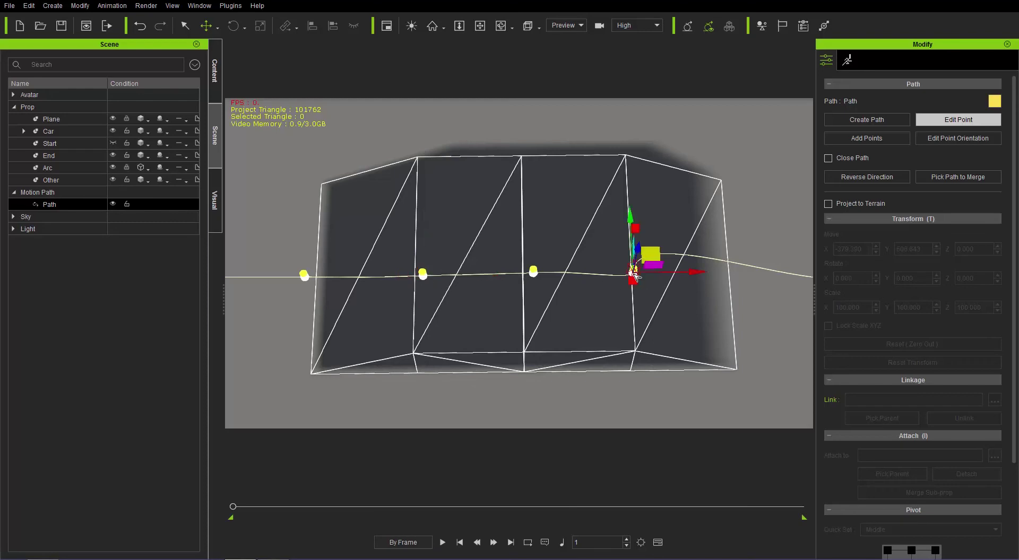
right_click(634, 274)
left_click(672, 344)
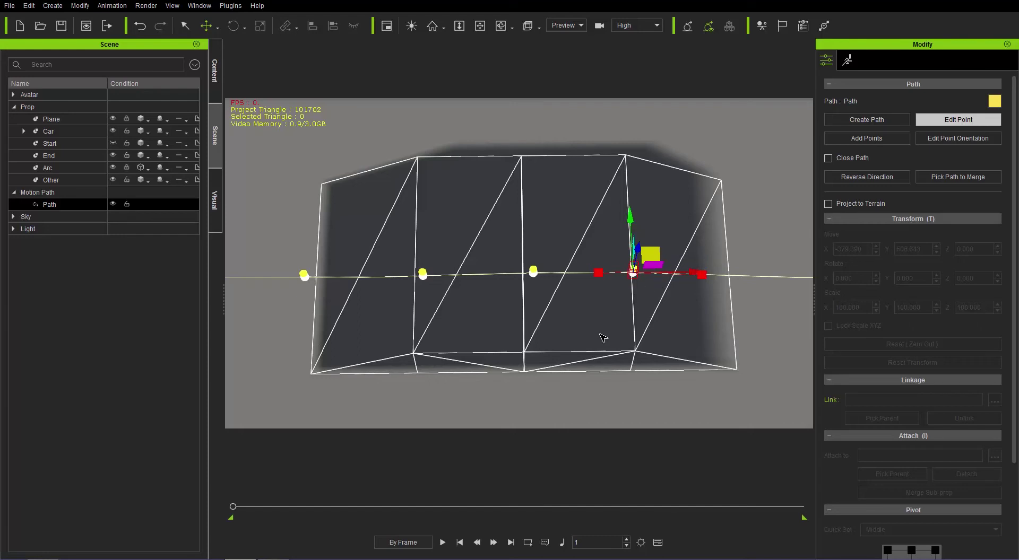
right_click_drag(642, 374, 608, 99)
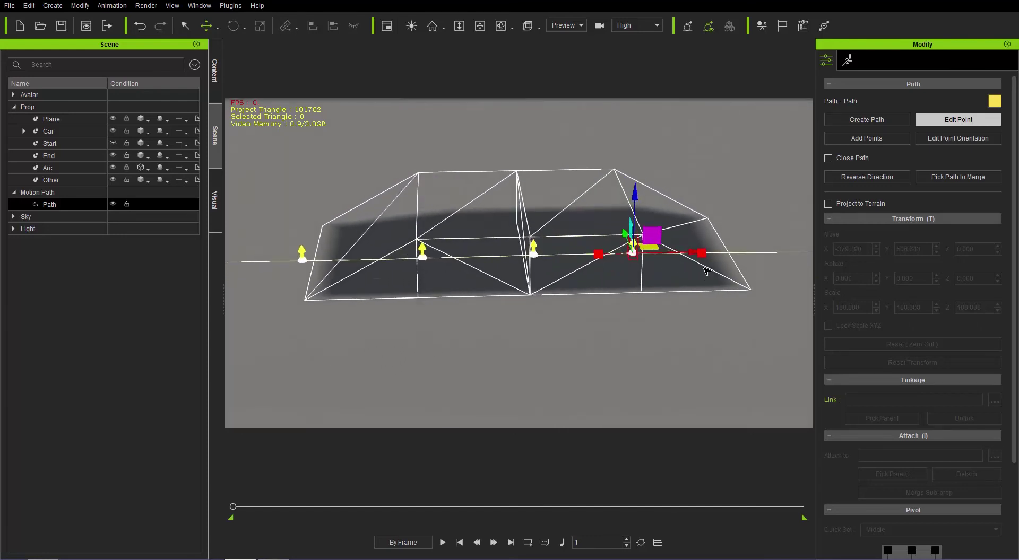
right_click_drag(585, 204, 575, 234)
right_click_drag(609, 297, 596, 233)
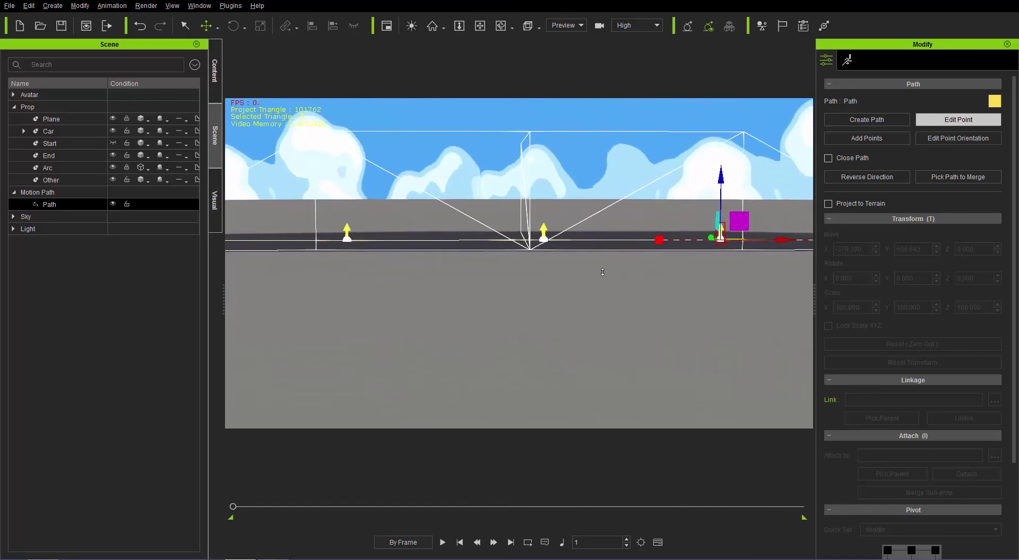
middle_click_drag(596, 233, 602, 269)
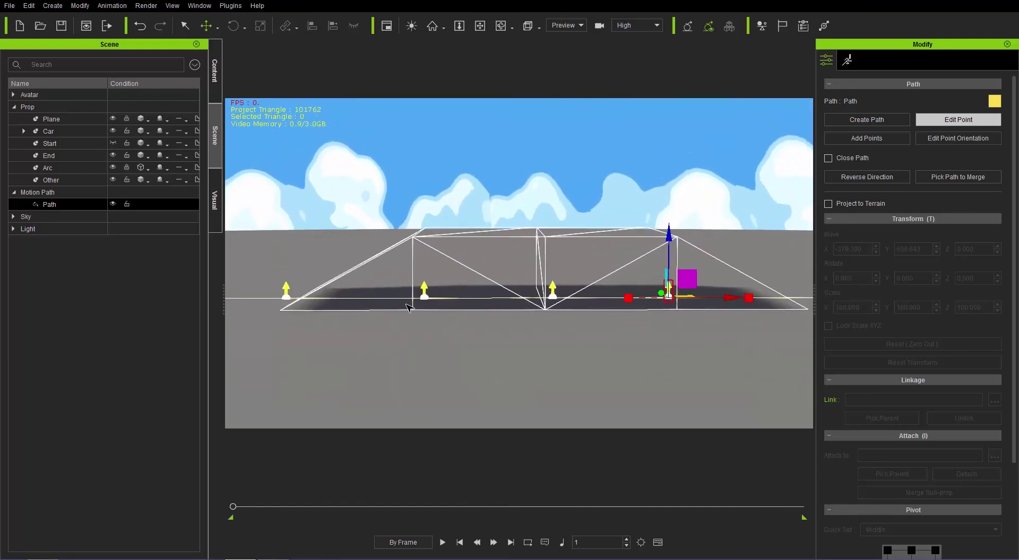
left_click(287, 301)
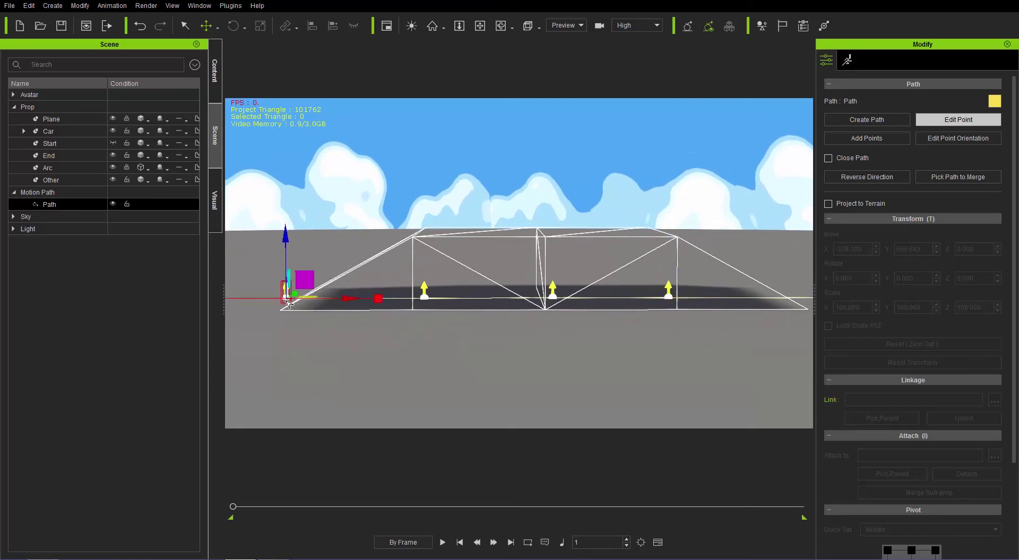
left_click(424, 296, "ctrl")
left_click(552, 294, "ctrl")
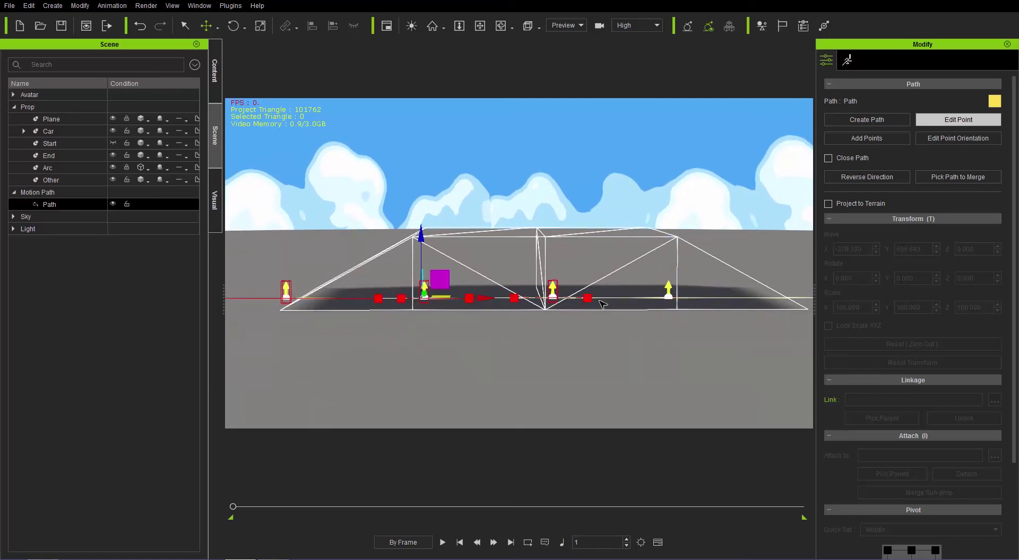
left_click(669, 298, "ctrl")
Step: Move the Path control point lying just beyond the Arc back to the foot of the Arc's far ramp
middle_click_drag(741, 305, 696, 307)
middle_click_drag(695, 307, 630, 302)
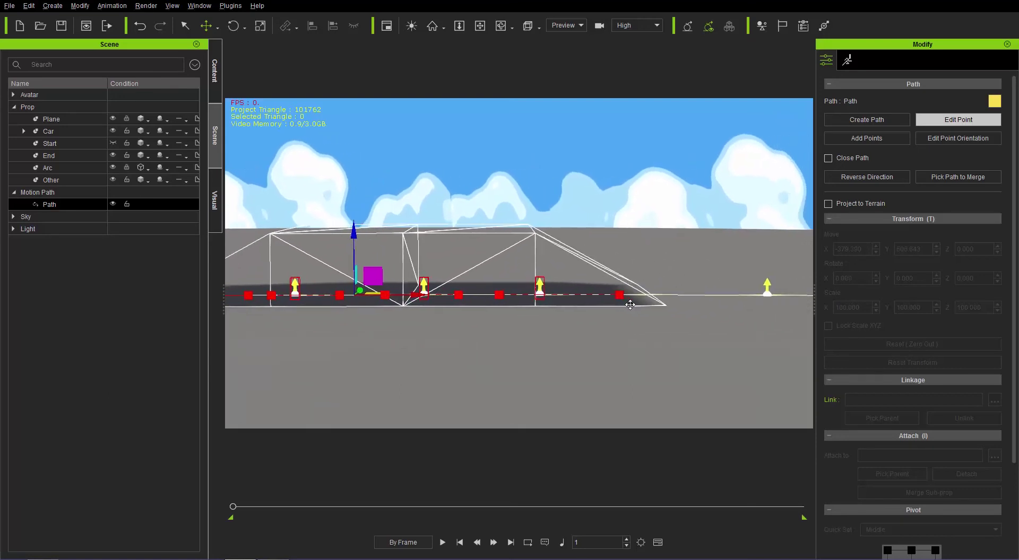
left_click(767, 292)
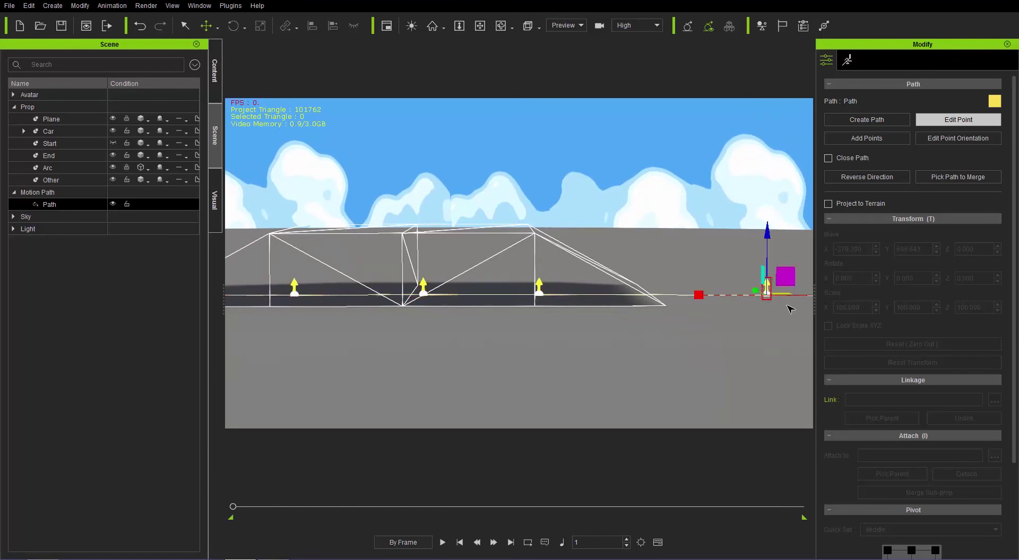
middle_click_drag(754, 311, 700, 318)
left_click_drag(775, 301, 680, 303)
middle_click_drag(541, 313, 651, 316)
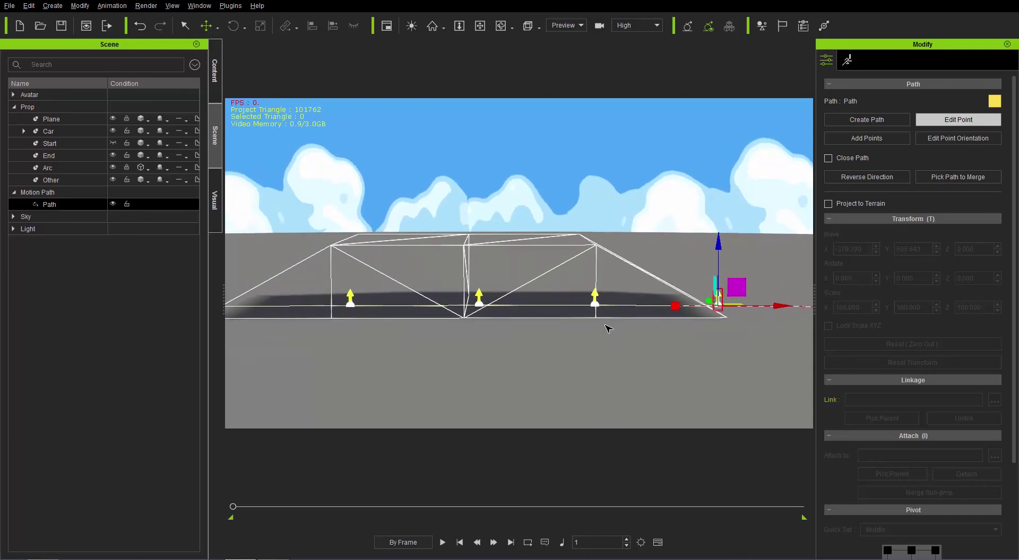
Step: Select the three Path control points beneath the Arc's flat top and raise them together to the height of its upper surface
right_click_drag(607, 328, 603, 310)
left_click(595, 304, "ctrl")
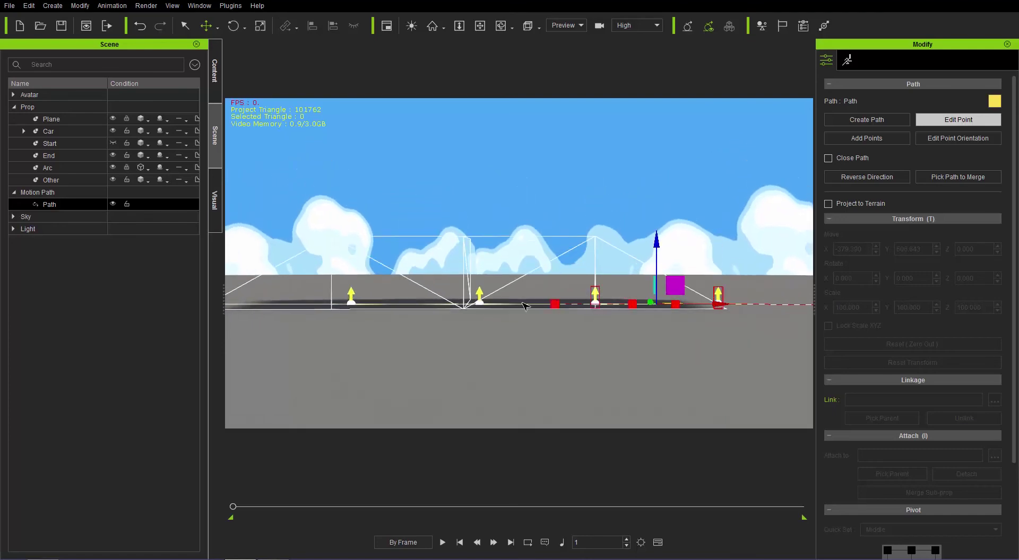
left_click(480, 303, "ctrl")
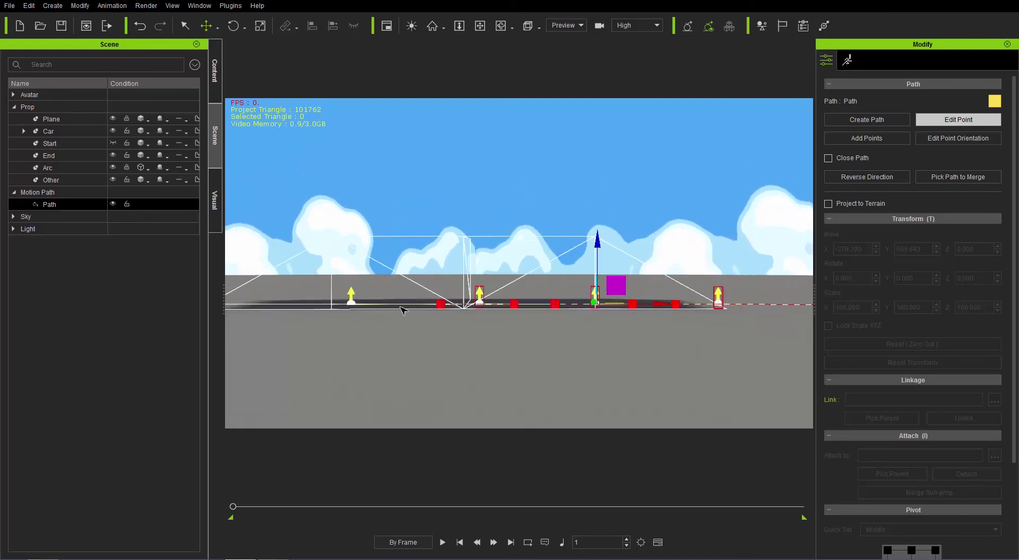
left_click(351, 303, "ctrl")
right_click_drag(345, 325, 322, 312)
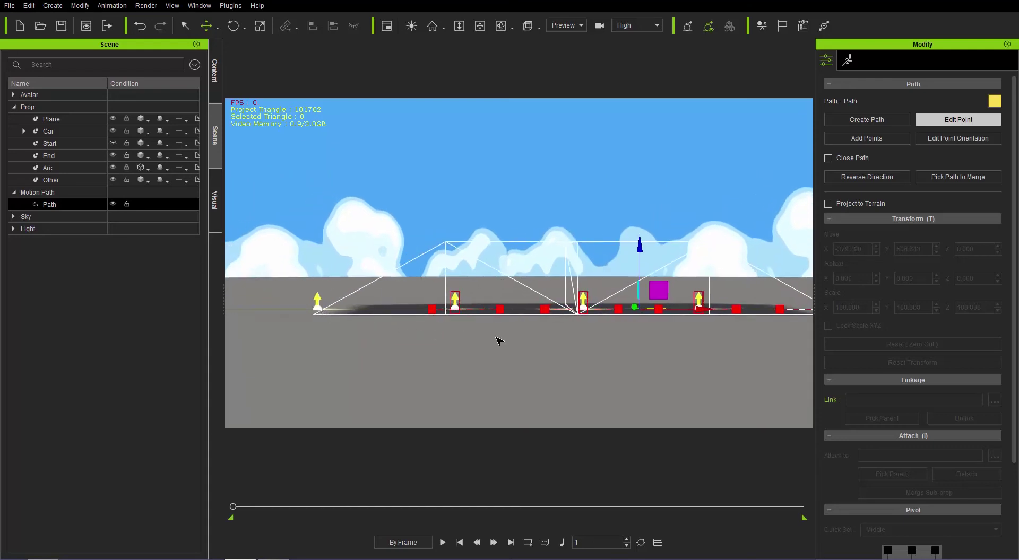
right_click_drag(748, 327, 677, 325)
left_click(729, 313, "ctrl")
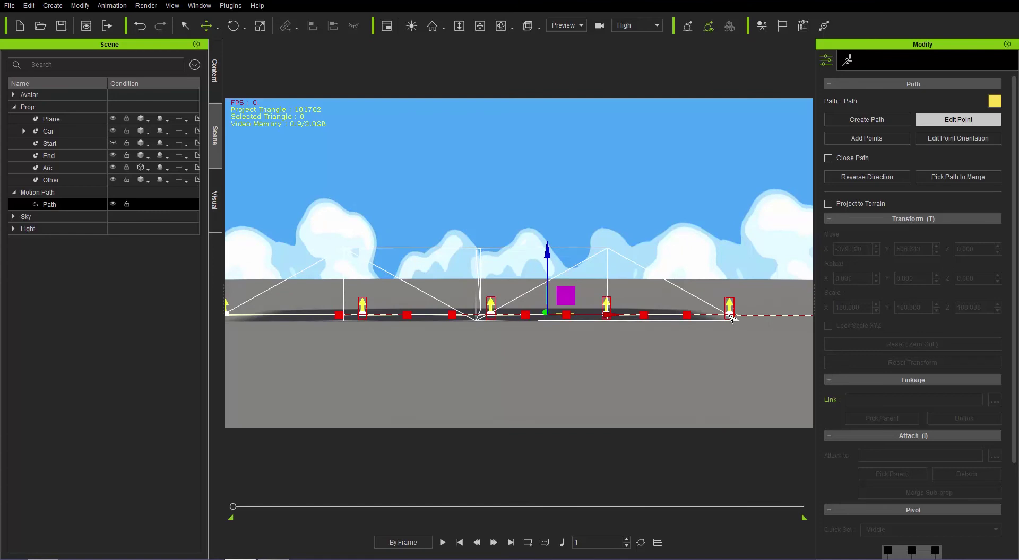
left_click(729, 313, "ctrl")
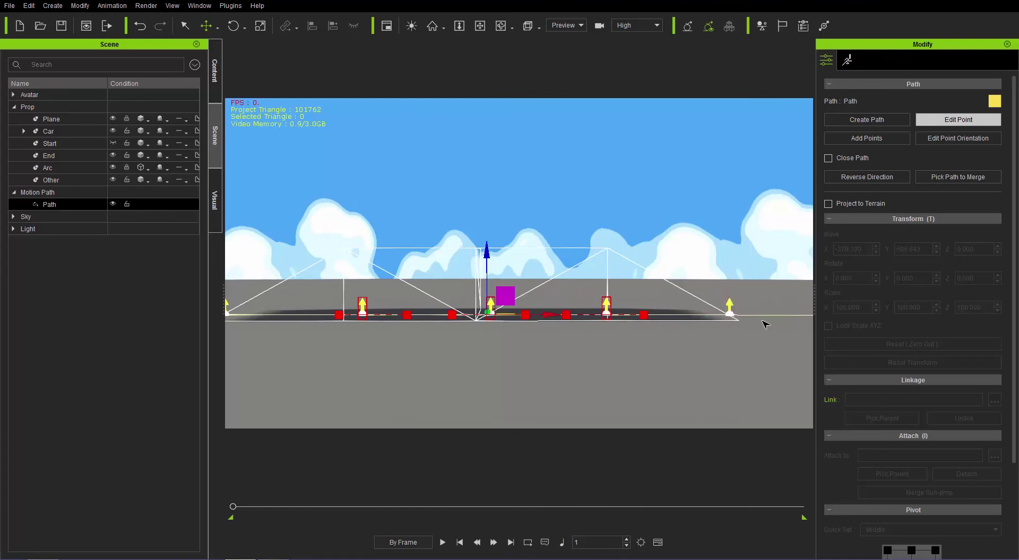
middle_click_drag(528, 342, 565, 362)
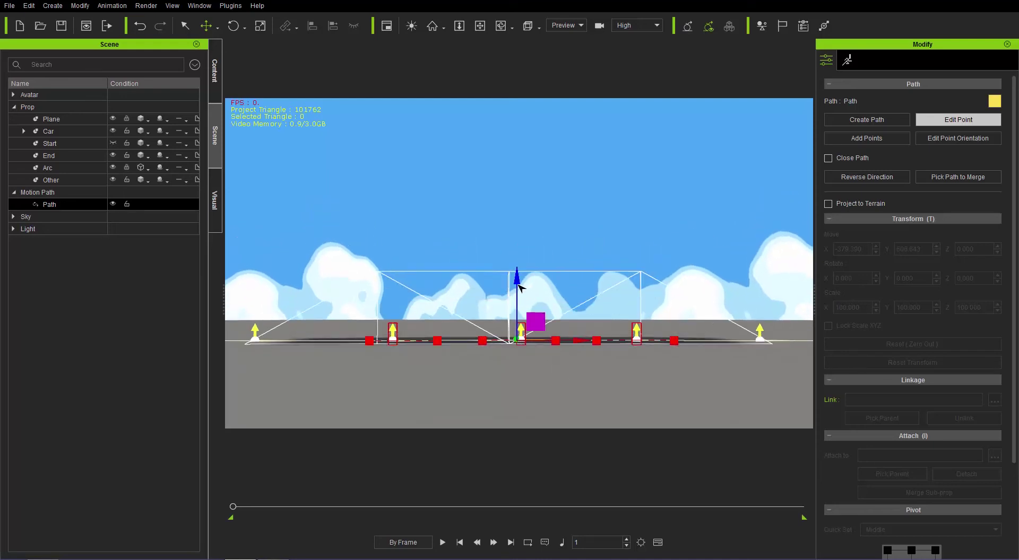
left_click_drag(519, 285, 537, 215)
Step: Set the Path control points at the foot and top of the Arc's first ramp to the Linear curve type
middle_click_drag(595, 355, 739, 372)
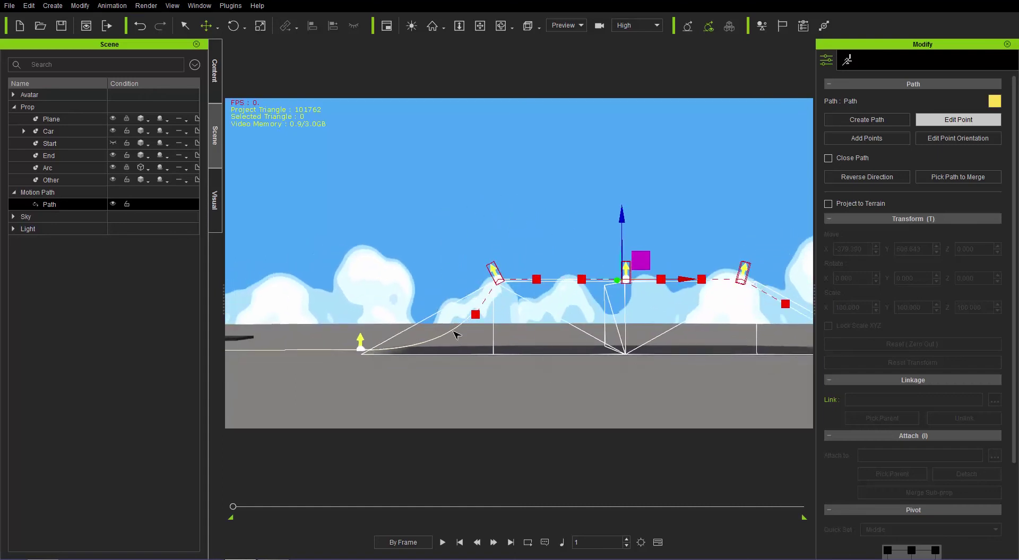
left_click(497, 279)
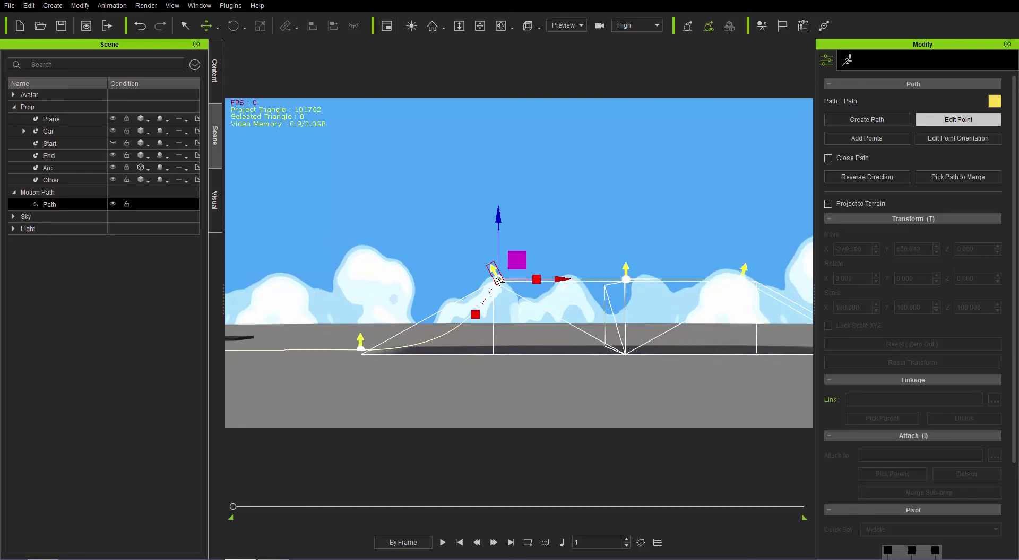
left_click(361, 350)
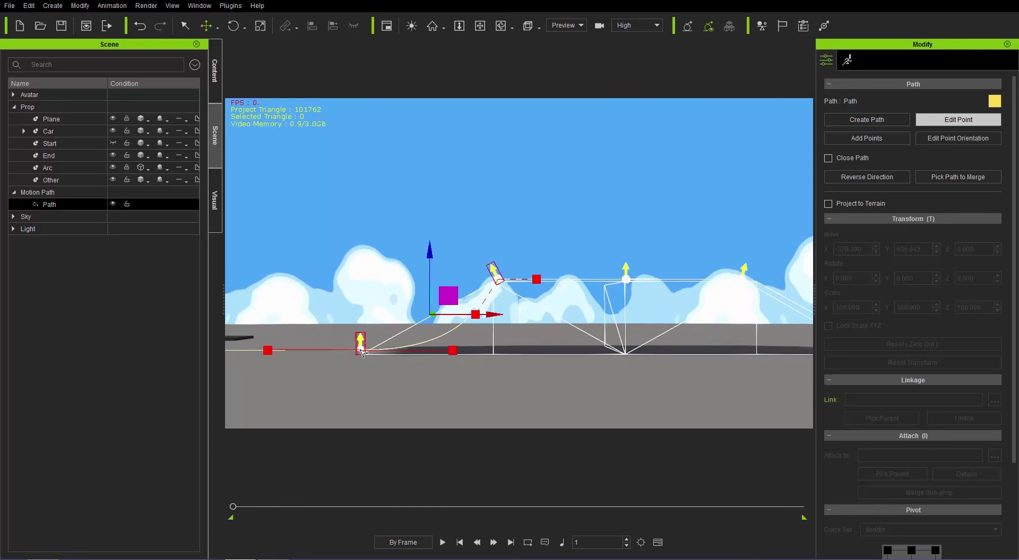
right_click(361, 352)
left_click(418, 428)
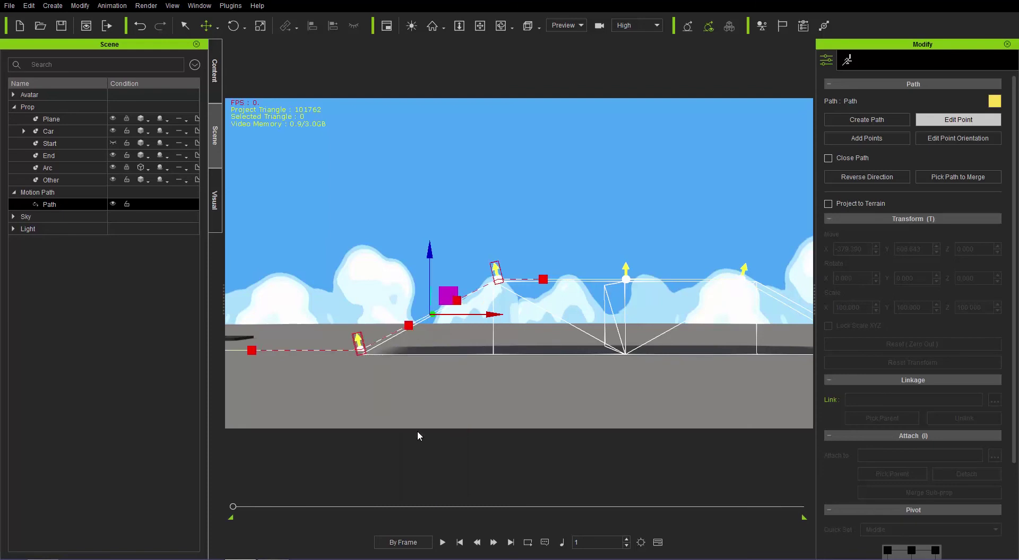
Step: Display the Arc as a solid shaded object and inspect how Path runs over it
left_click_drag(728, 335, 518, 343, "alt")
right_click_drag(519, 343, 540, 371, "alt")
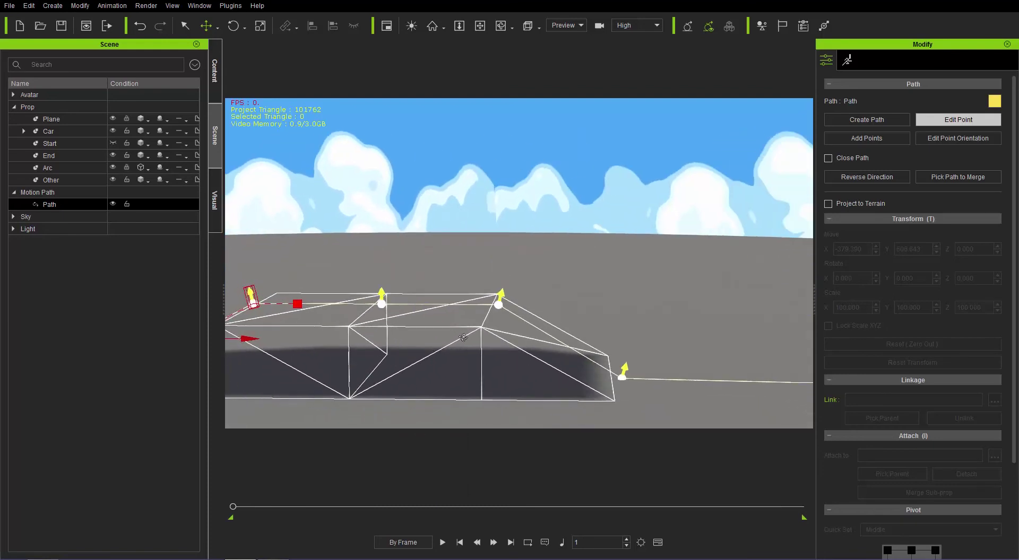
right_click_drag(438, 335, 541, 295)
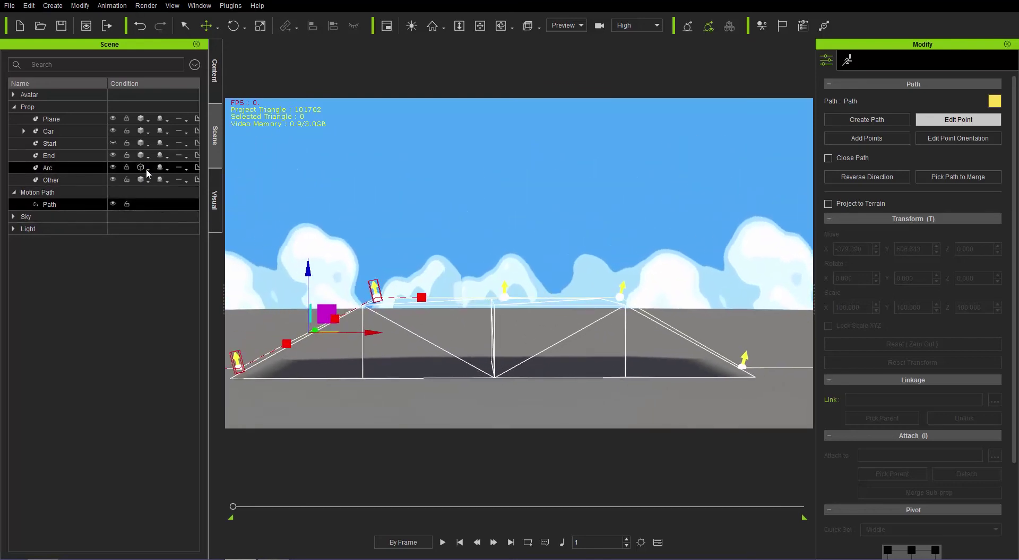
left_click(148, 173)
left_click(170, 186)
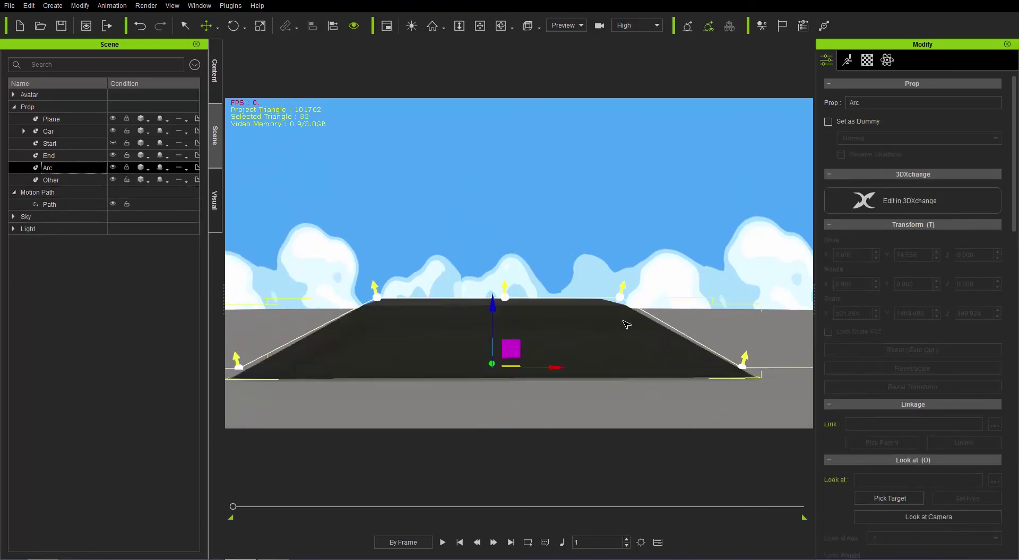
right_click_drag(598, 289, 624, 250)
middle_click_drag(624, 250, 466, 266)
right_click_drag(467, 266, 603, 280)
scroll(602, 280, "down", 3)
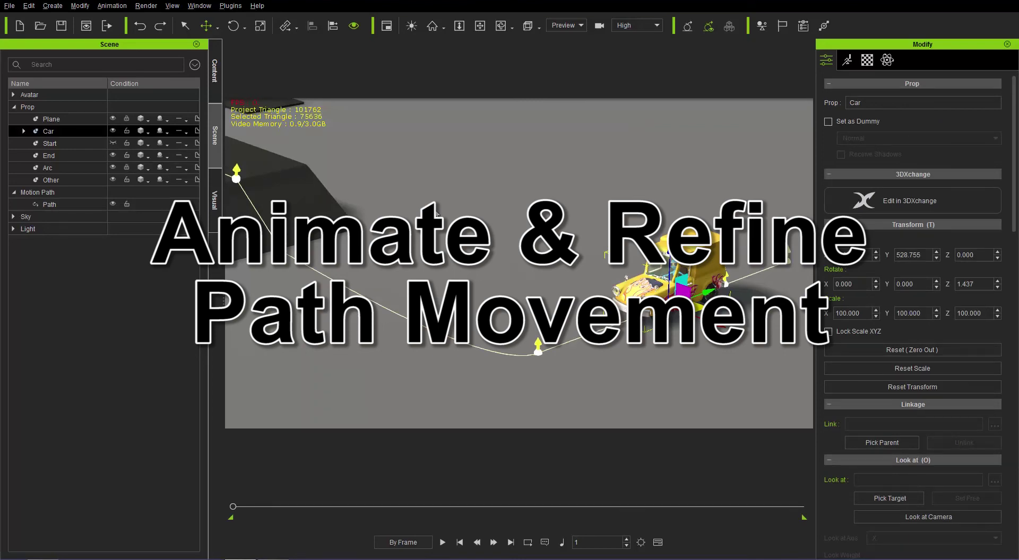
Step: Attach the Car to Path with Pick Path, choosing the path's starting control point
middle_click_drag(476, 272, 386, 271)
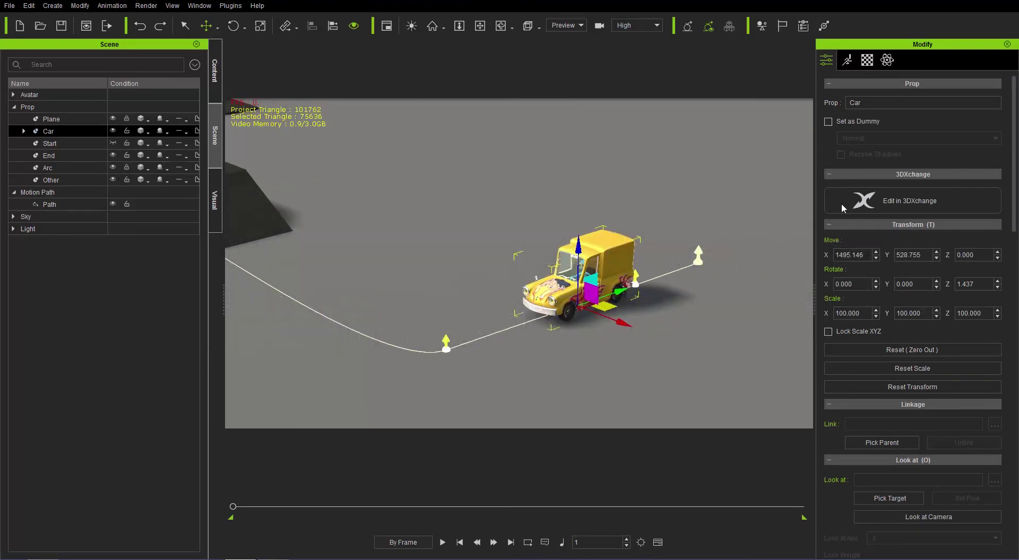
right_click(612, 276)
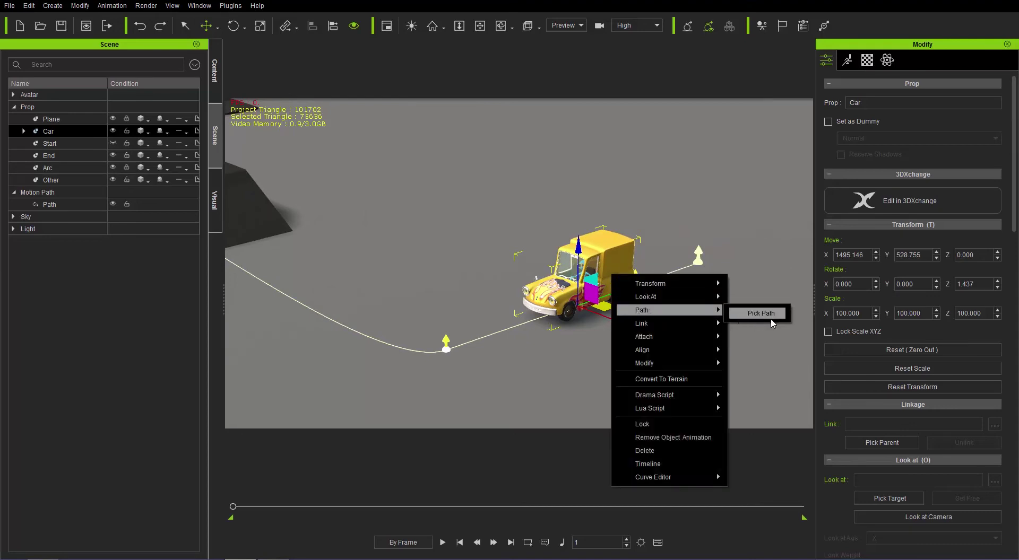
left_click(770, 321)
right_click(597, 284)
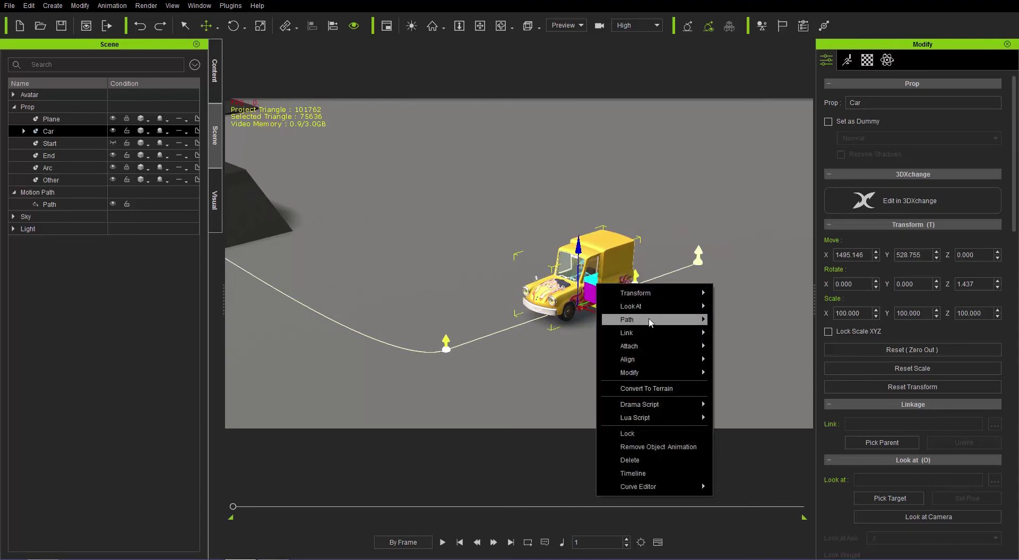
mouse_move(690, 322)
left_click(723, 325)
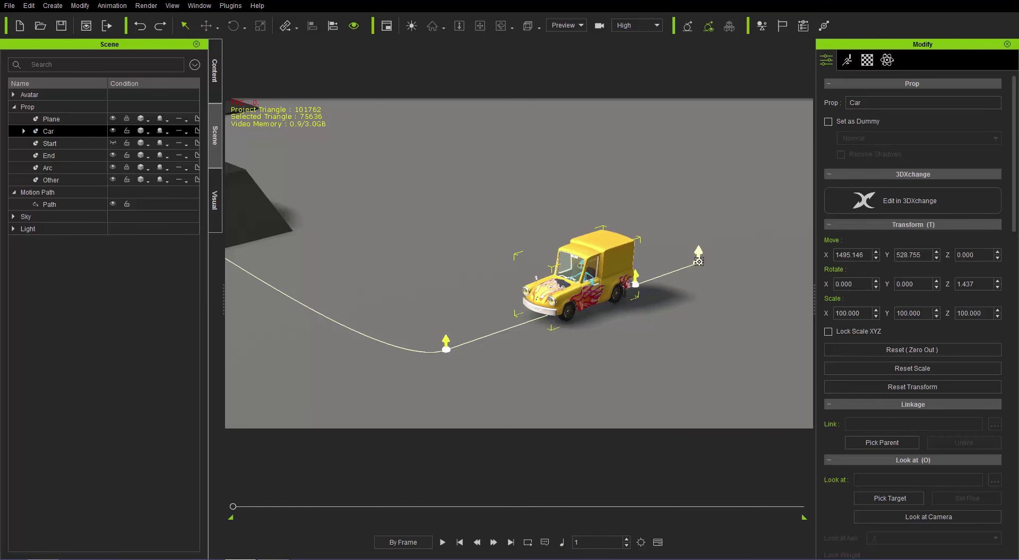
left_click(698, 261)
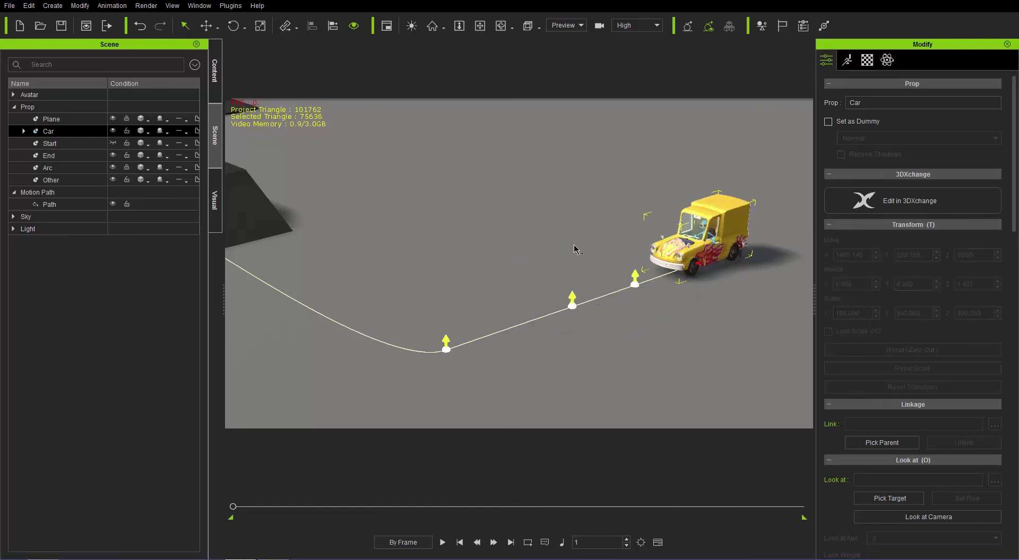
Step: Go to frame 300 and set the Car's Path Position to 100%
left_click_drag(426, 227, 475, 365, "alt")
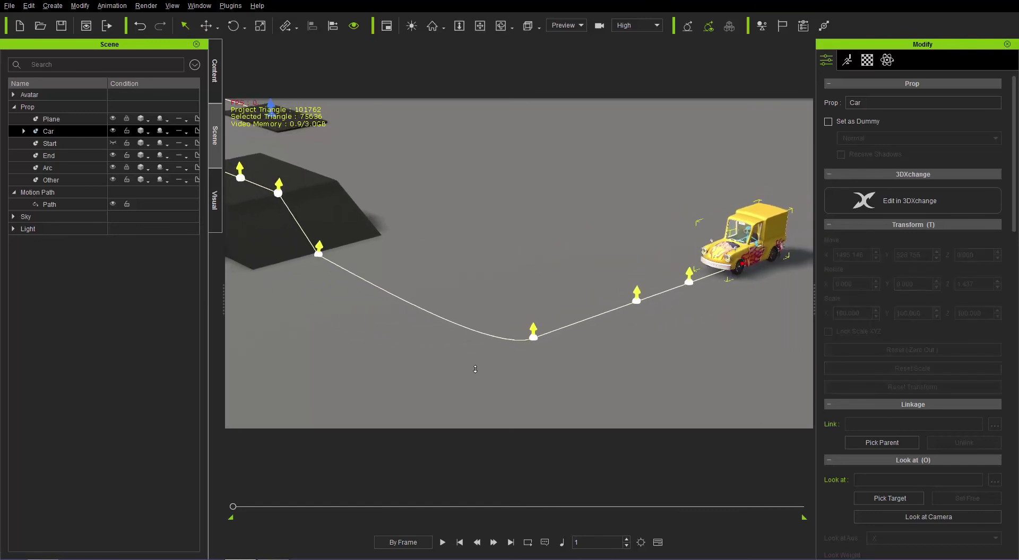
middle_click_drag(491, 200, 518, 320)
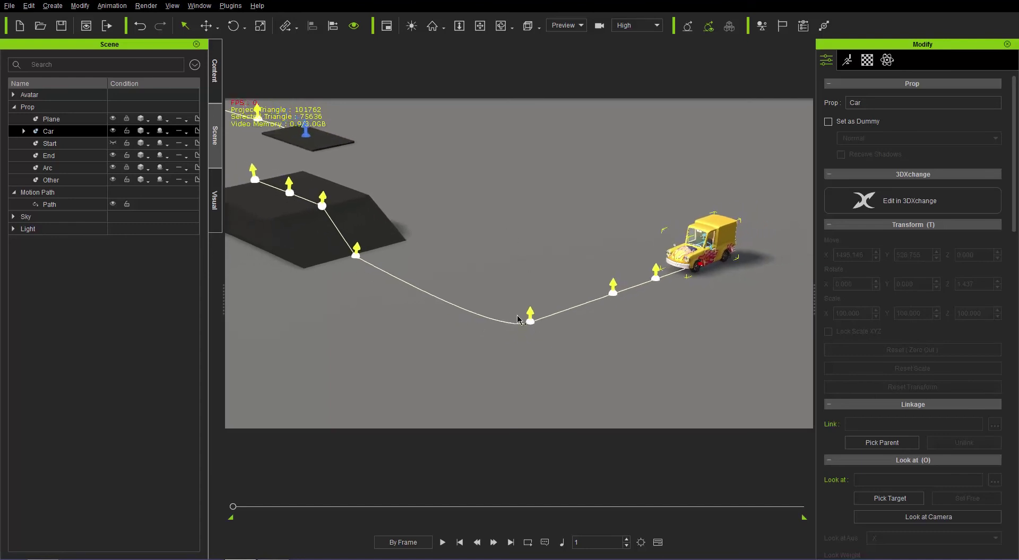
left_click(510, 542)
left_click_drag(1013, 191, 1010, 460)
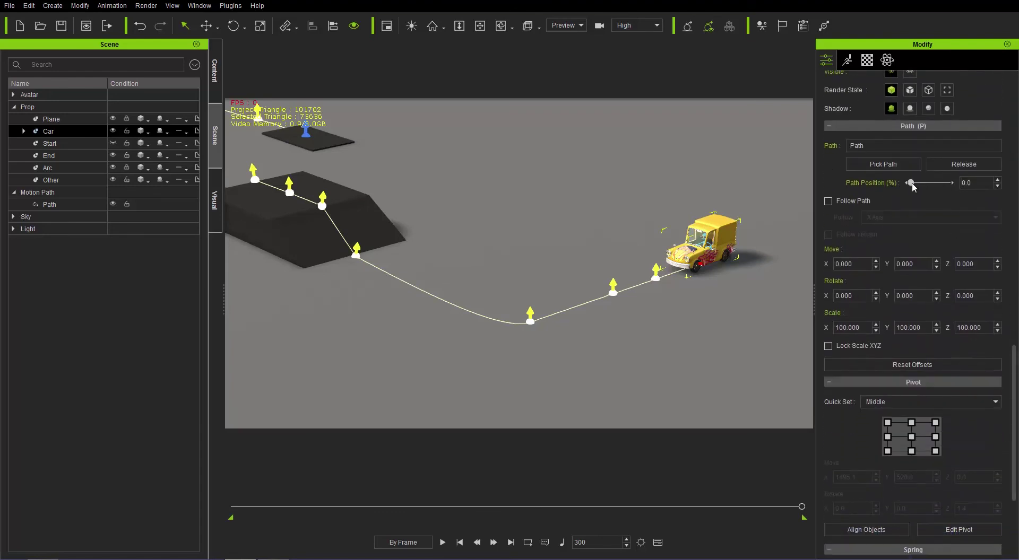
left_click_drag(912, 184, 965, 189)
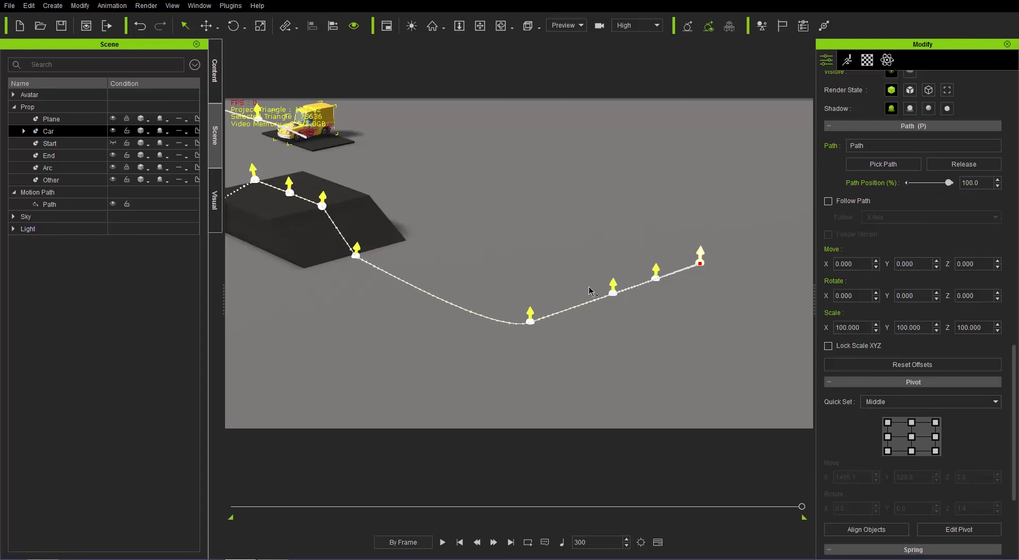
Step: Scrub the timeline from the last frame back to frame 1 to preview the Car travelling along Path
middle_click_drag(466, 221, 503, 251)
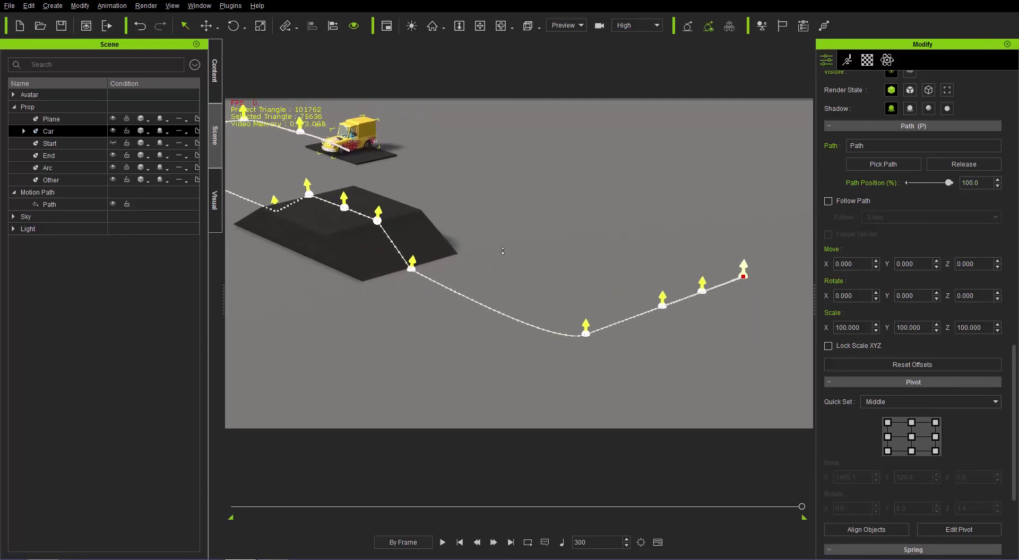
scroll(502, 251, "down", 2)
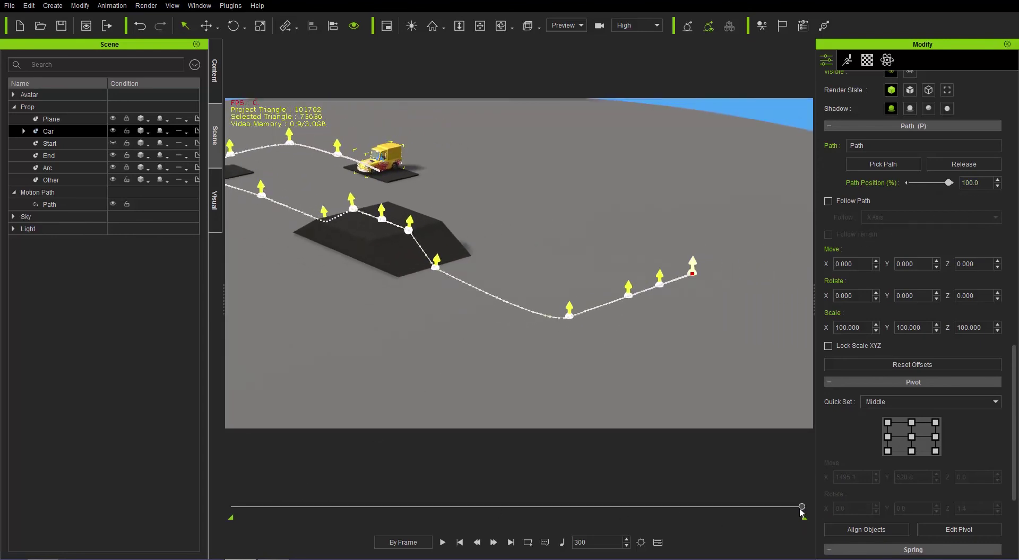
left_click_drag(800, 508, 253, 506)
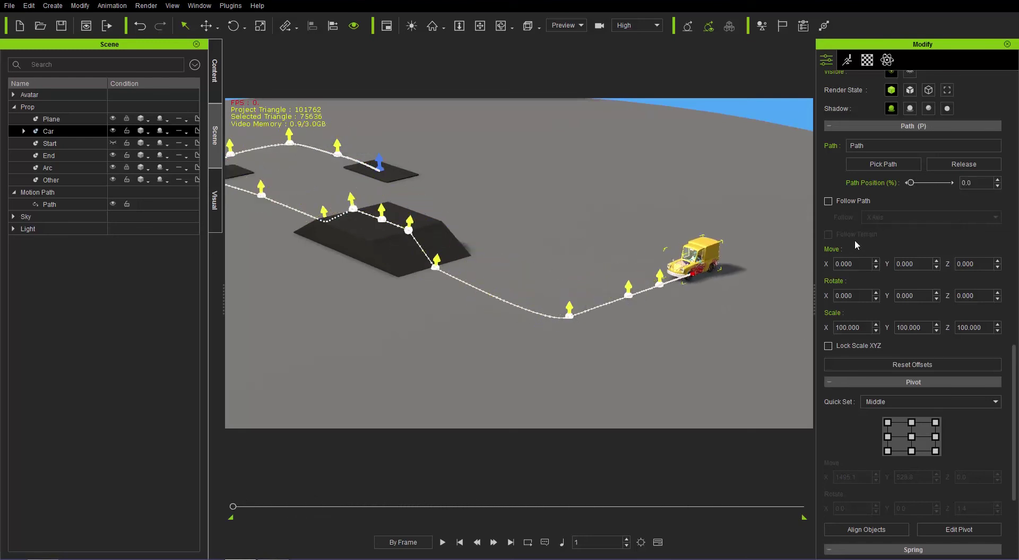
Step: Enable Follow Path for the Car and choose a different follow axis
left_click(845, 202)
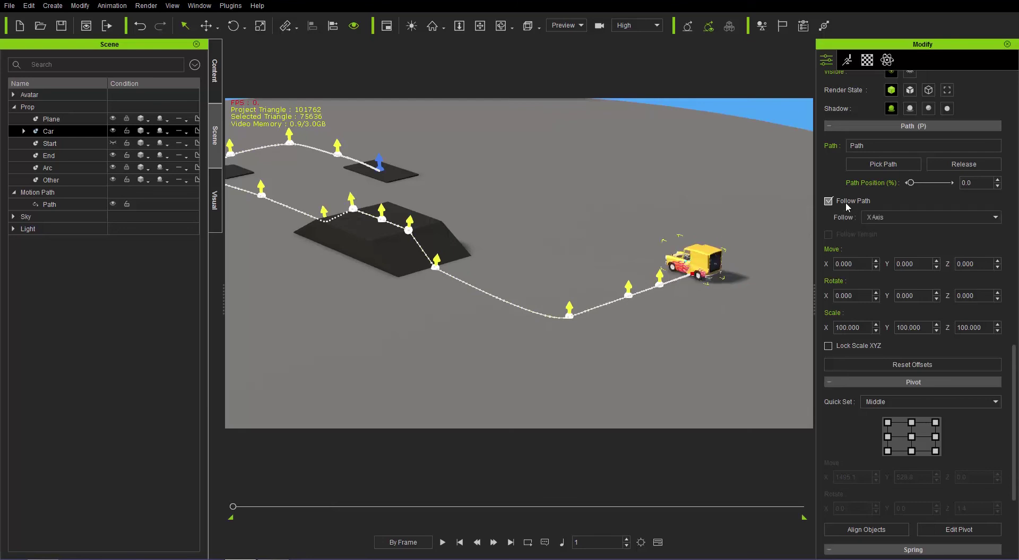
left_click(894, 217)
left_click(902, 260)
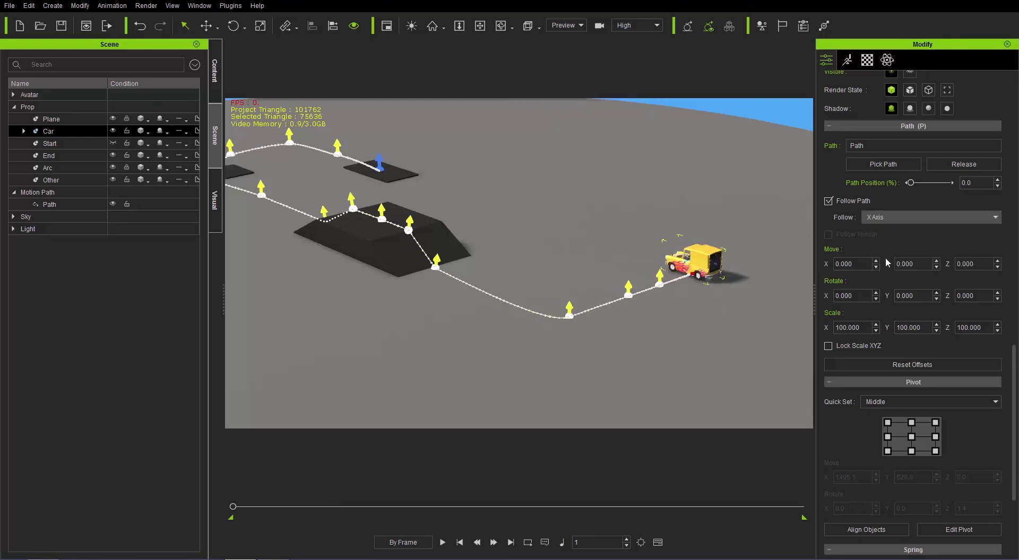
Step: Play the Car's animation along Path, return to the first frame, and scrub forward to frame 111
left_click(442, 543)
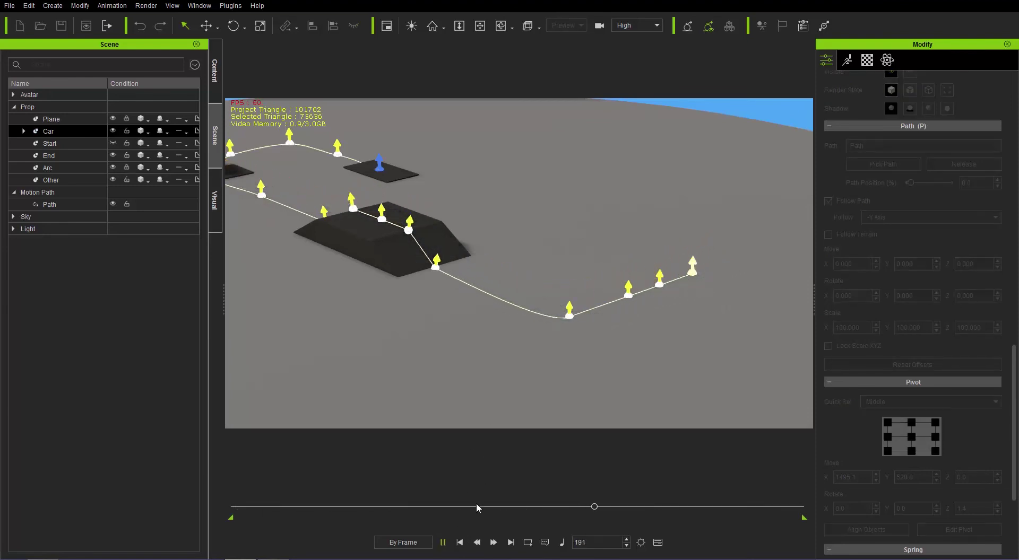
left_click(459, 542)
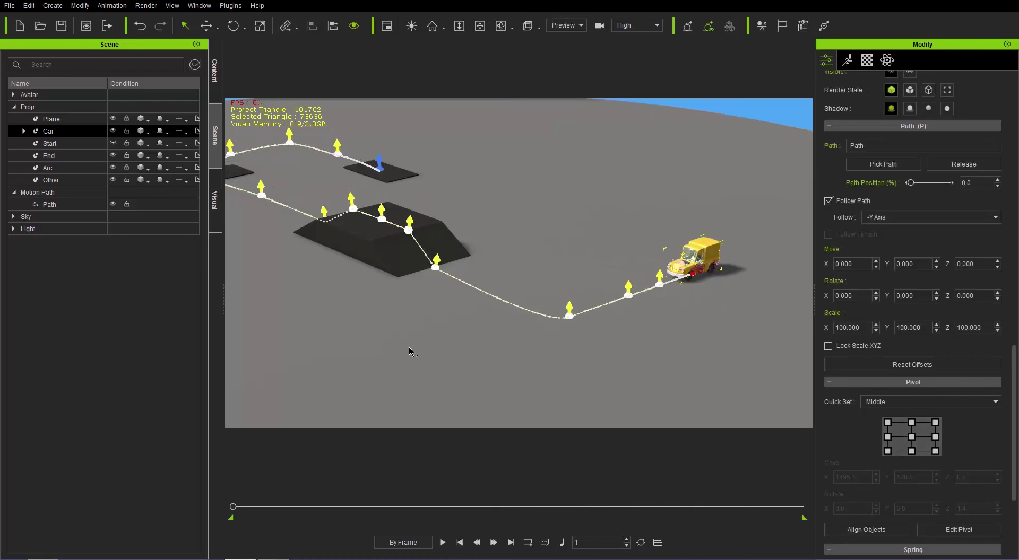
left_click_drag(234, 508, 442, 507)
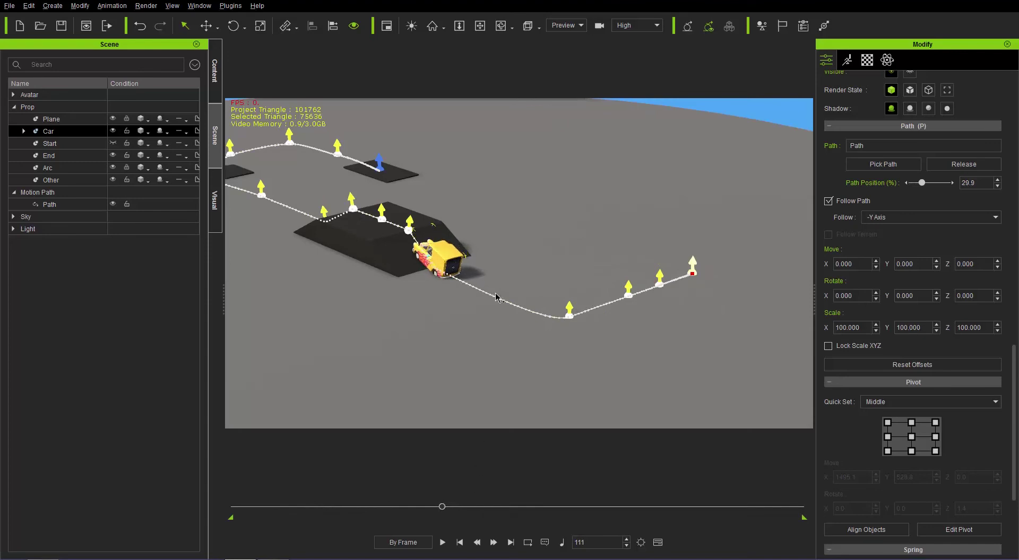
Step: Examine from the side how the Car's wheels meet the foot of the Arc ramp at frame 111
middle_click_drag(392, 263, 483, 292)
right_click_drag(531, 333, 587, 303)
right_click_drag(562, 337, 590, 198)
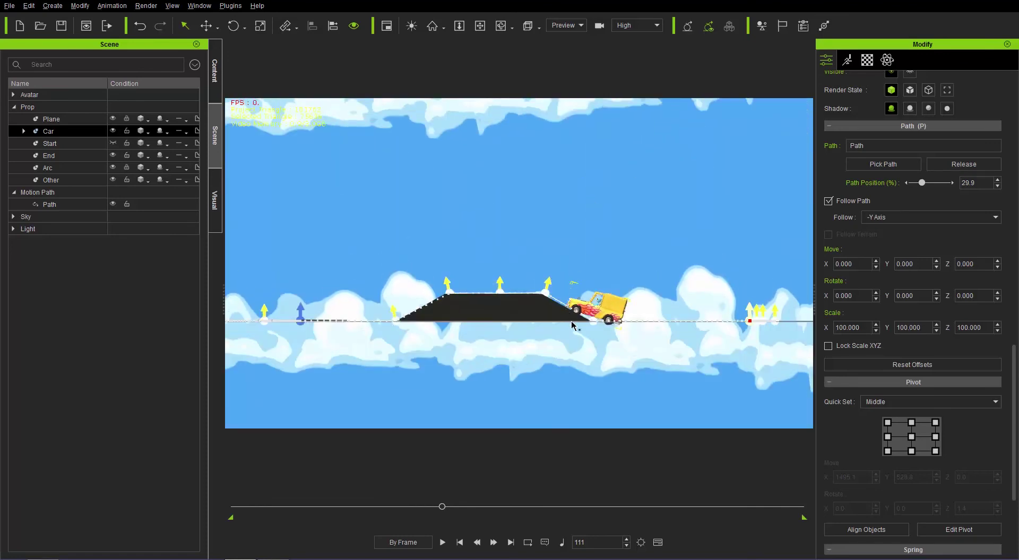
scroll(573, 231, "up", 5)
middle_click_drag(631, 368, 577, 338)
scroll(623, 371, "up", 6)
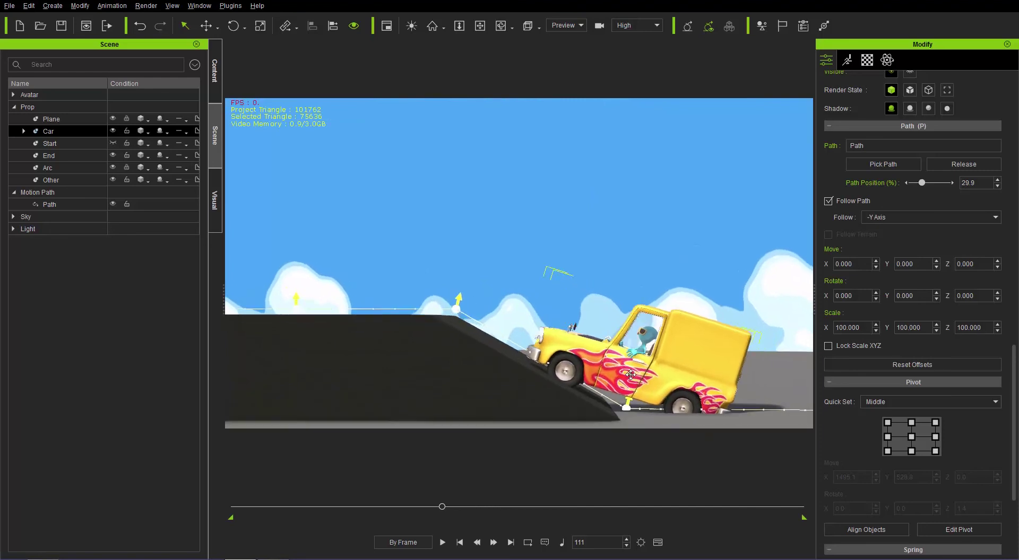
scroll(630, 374, "up", 4)
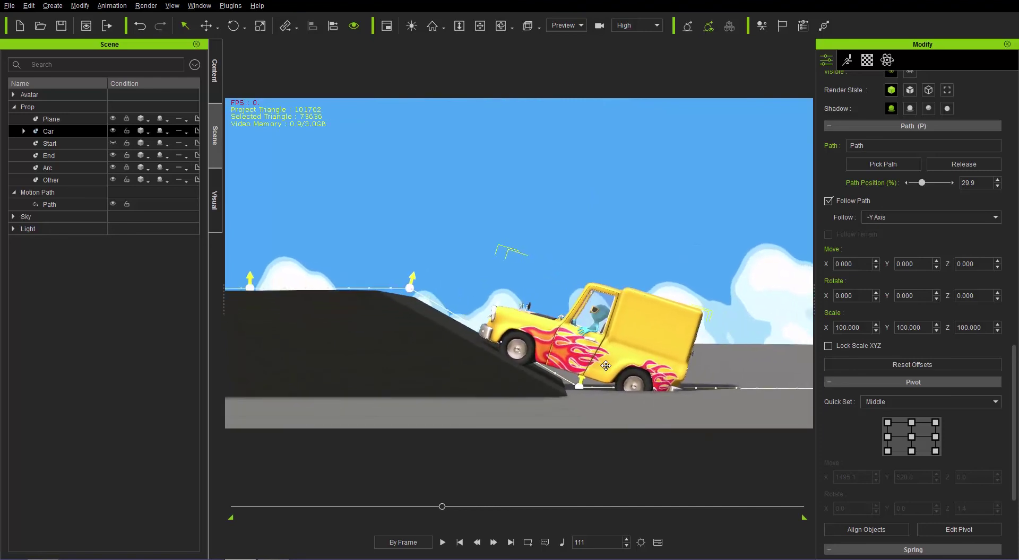
scroll(595, 362, "up", 3)
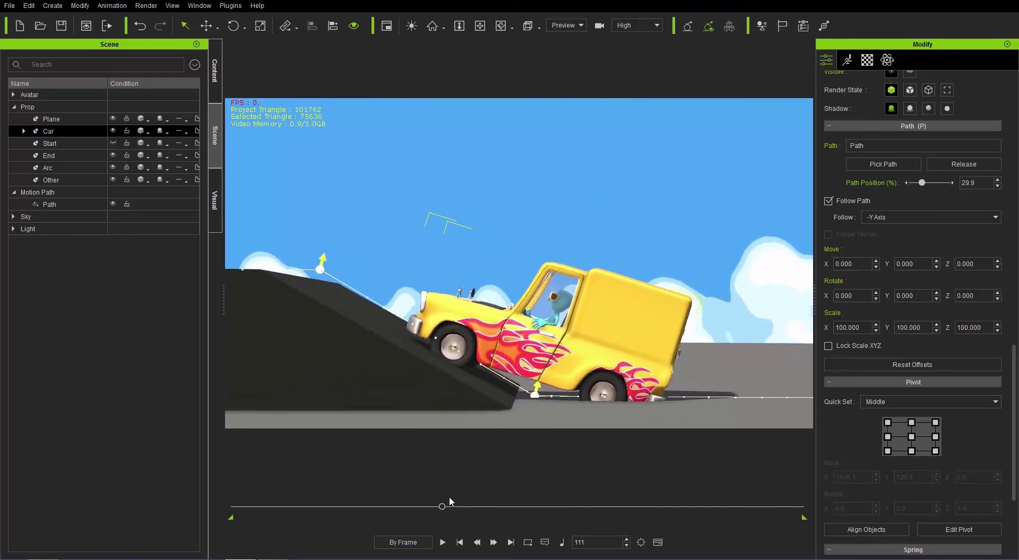
left_click_drag(443, 507, 443, 508)
Step: Edit Path's points and move the control point at the foot of the Arc slightly up and toward the ramp
left_click(69, 202)
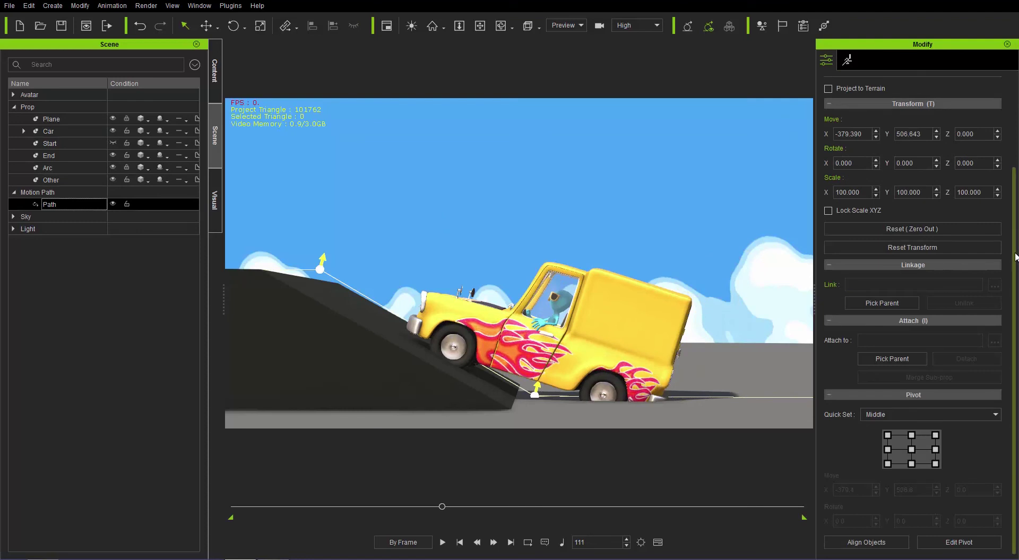
scroll(1014, 318, "up", 3)
middle_click_drag(622, 374, 634, 347)
scroll(628, 361, "up", 4)
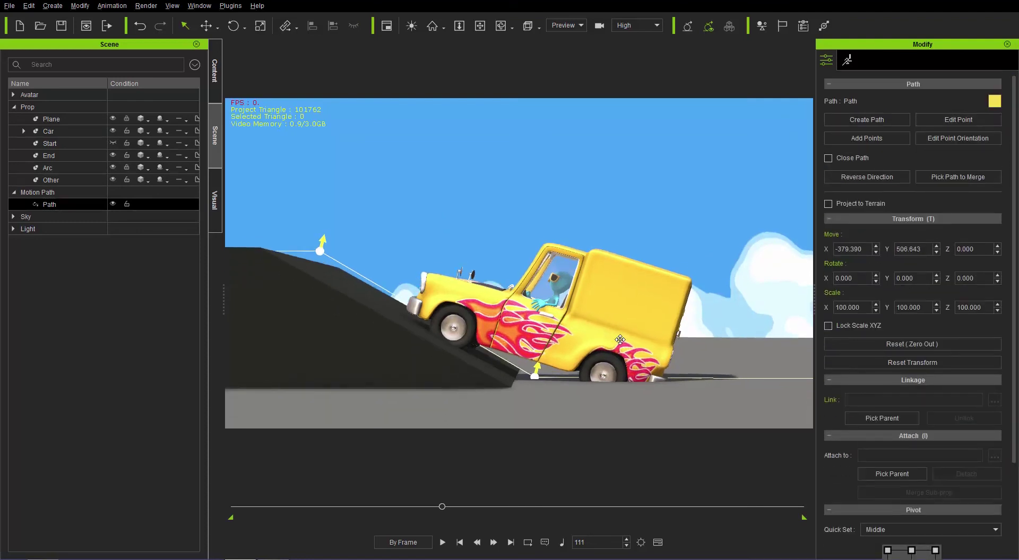
right_click_drag(635, 346, 635, 344)
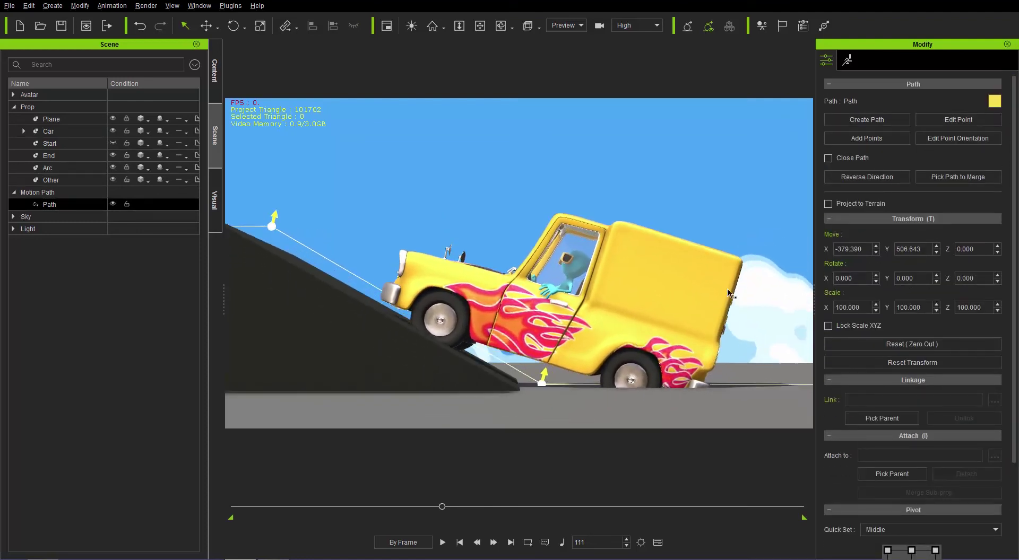
left_click(935, 120)
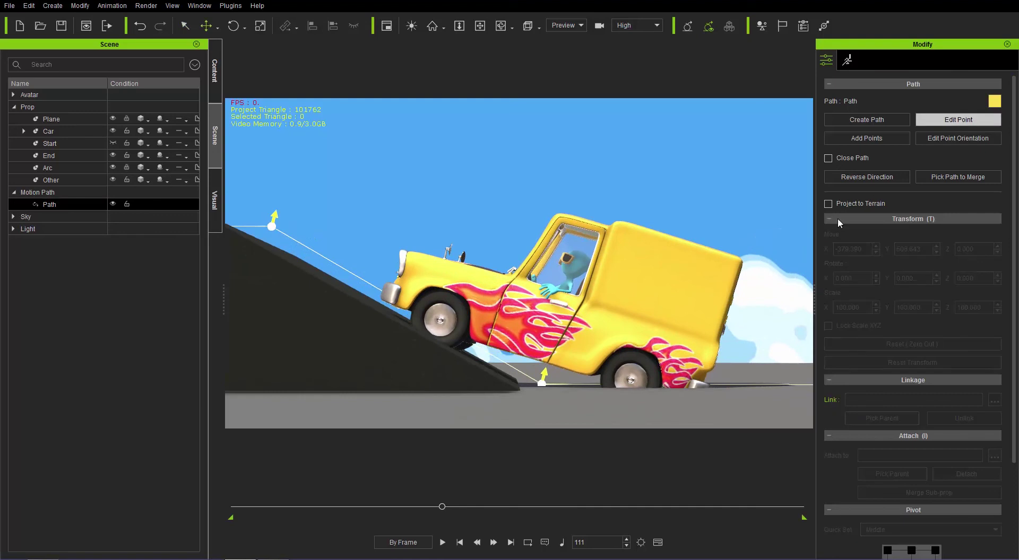
left_click(543, 384)
left_click_drag(562, 365, 542, 357)
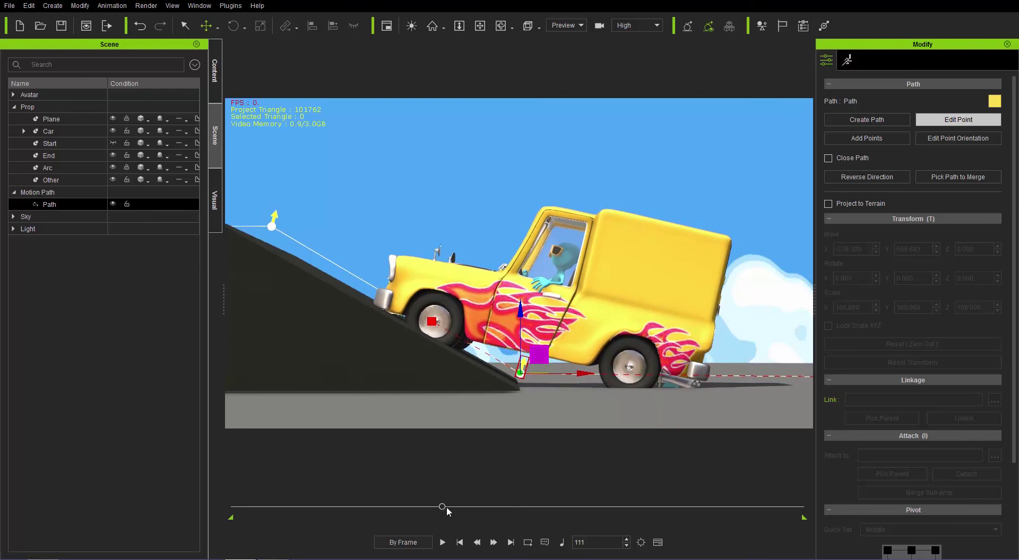
Step: At frame 114, lower the uphill tangent handle of the ramp-foot point toward the slope's surface
left_click_drag(443, 508, 448, 507)
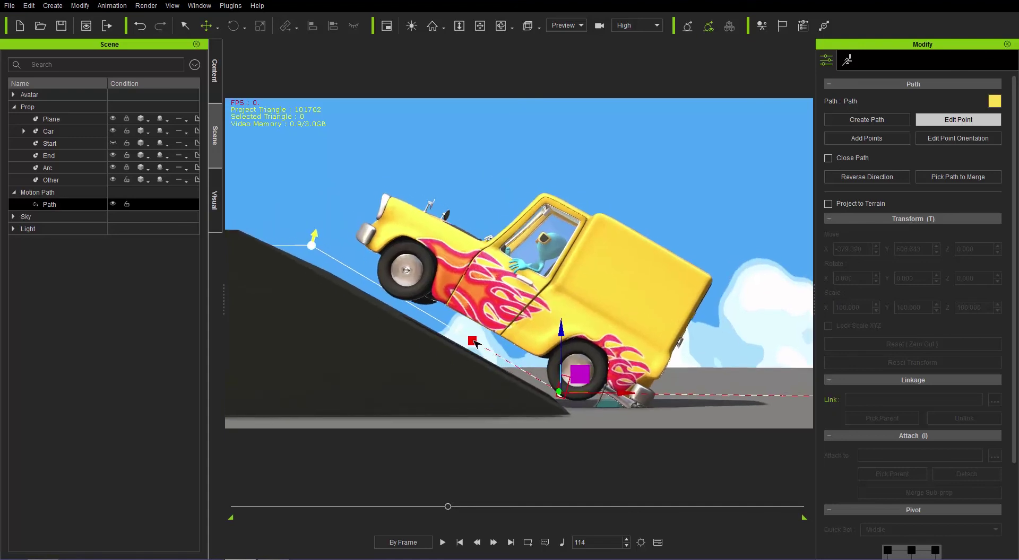
left_click(472, 341)
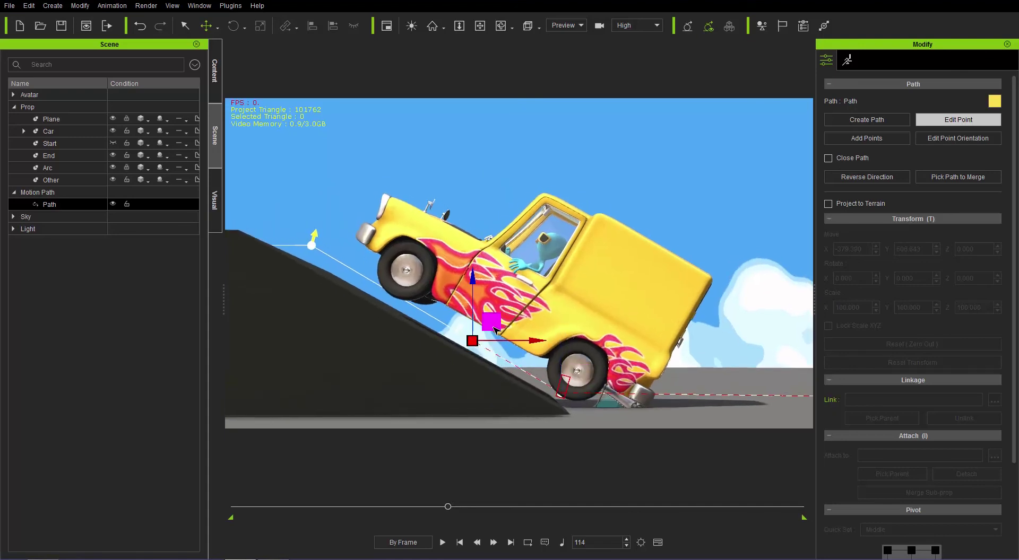
left_click_drag(493, 330, 474, 349)
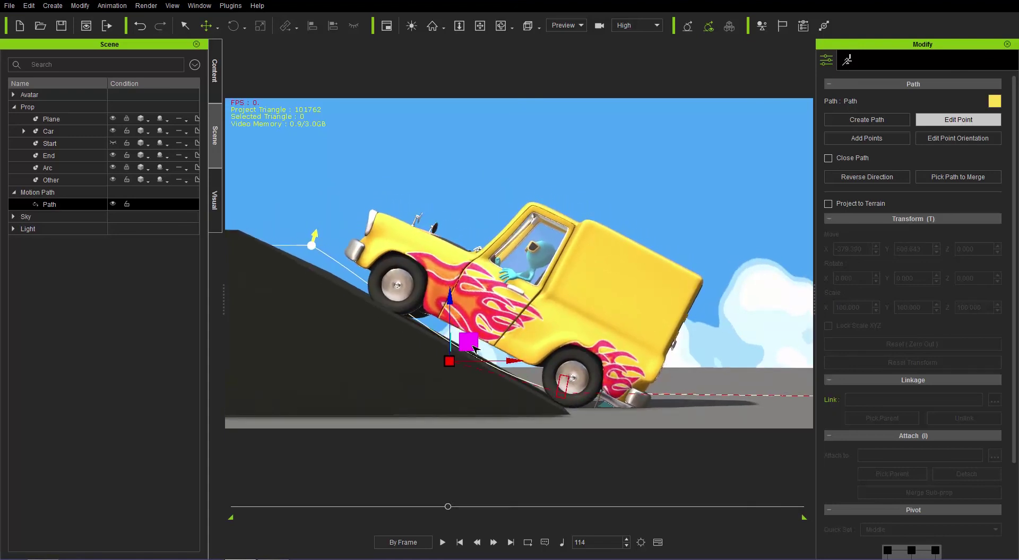
Step: At frame 117, move the control point at the upper end of the slope down and onto the Arc's top edge
middle_click_drag(368, 269, 427, 291)
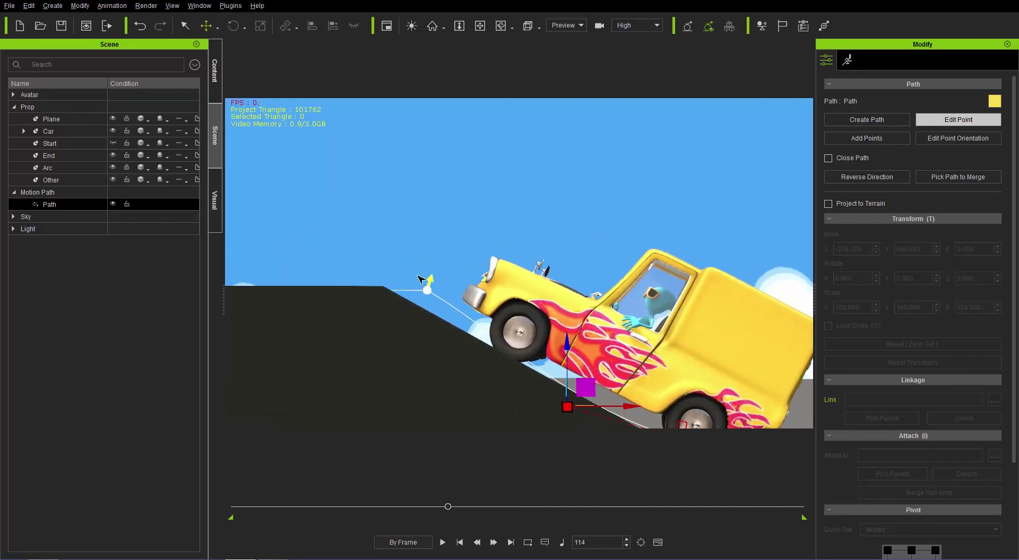
right_click_drag(426, 291, 427, 309)
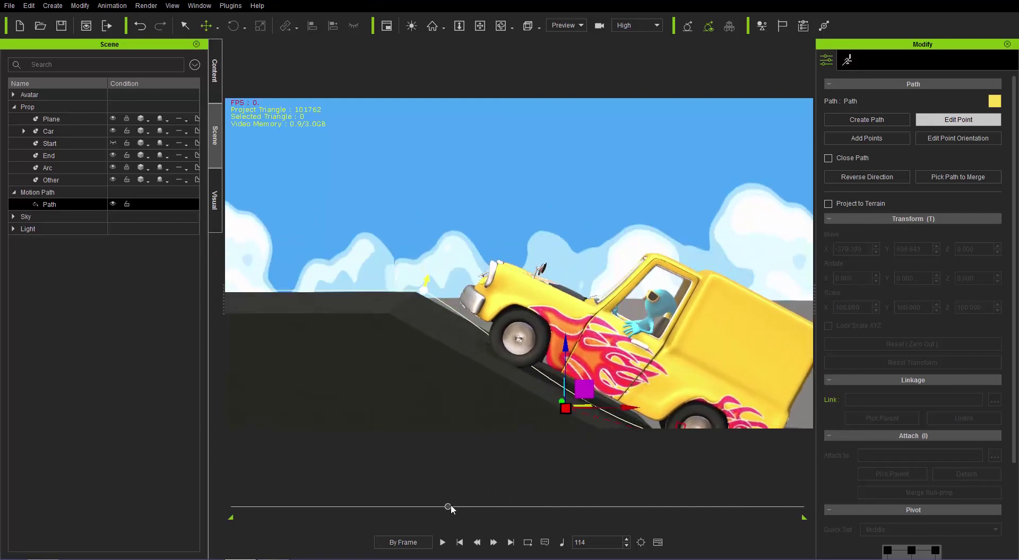
left_click_drag(450, 506, 454, 505)
middle_click_drag(453, 340, 507, 331)
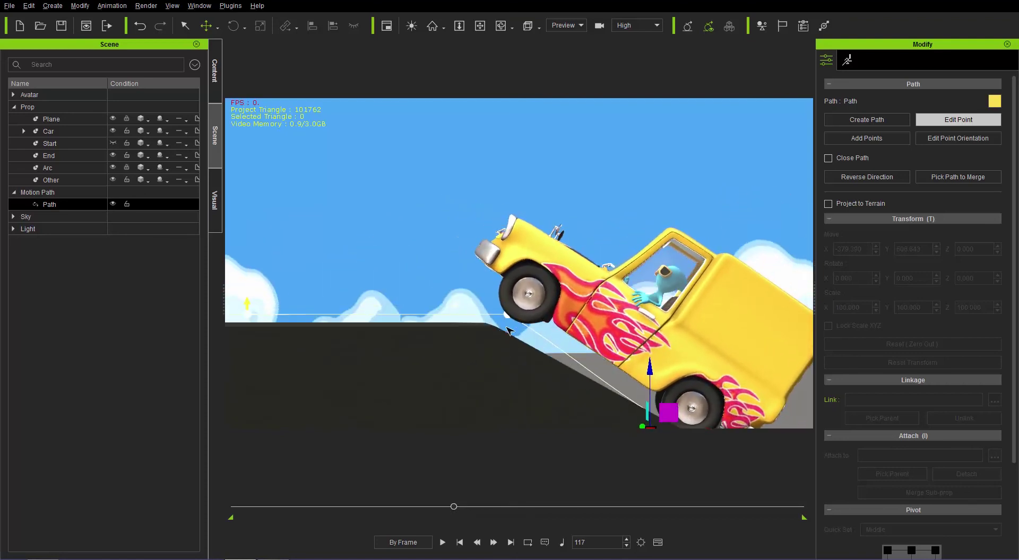
left_click(506, 317)
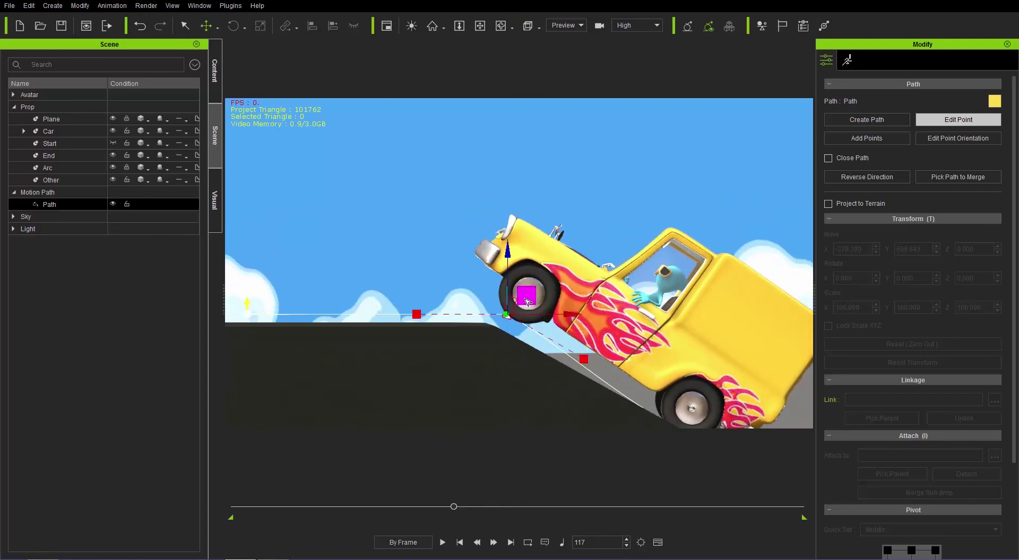
left_click_drag(525, 301, 502, 308)
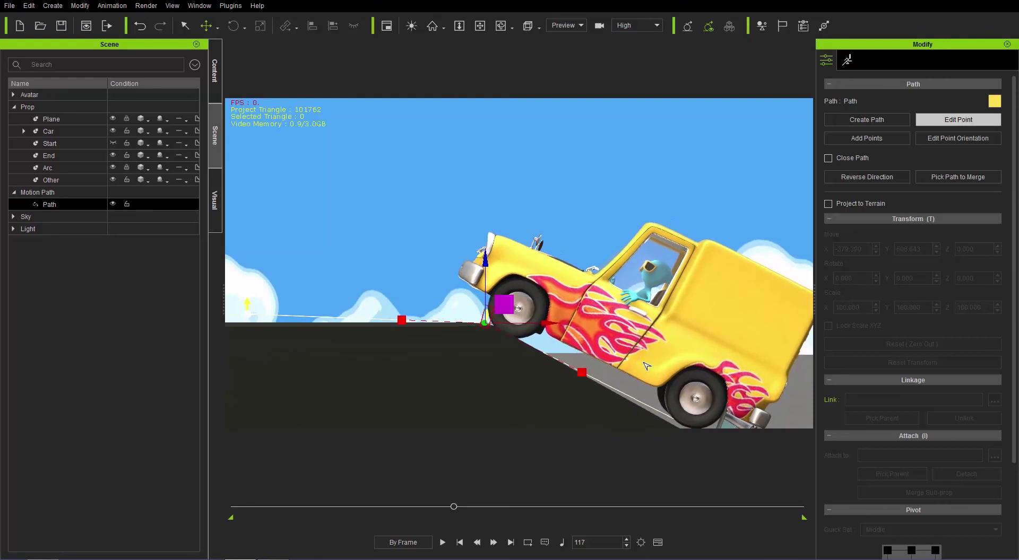
Step: Lower the top-edge point's downhill tangent handle to bring the Car closer to the slope
middle_click_drag(702, 384, 597, 352)
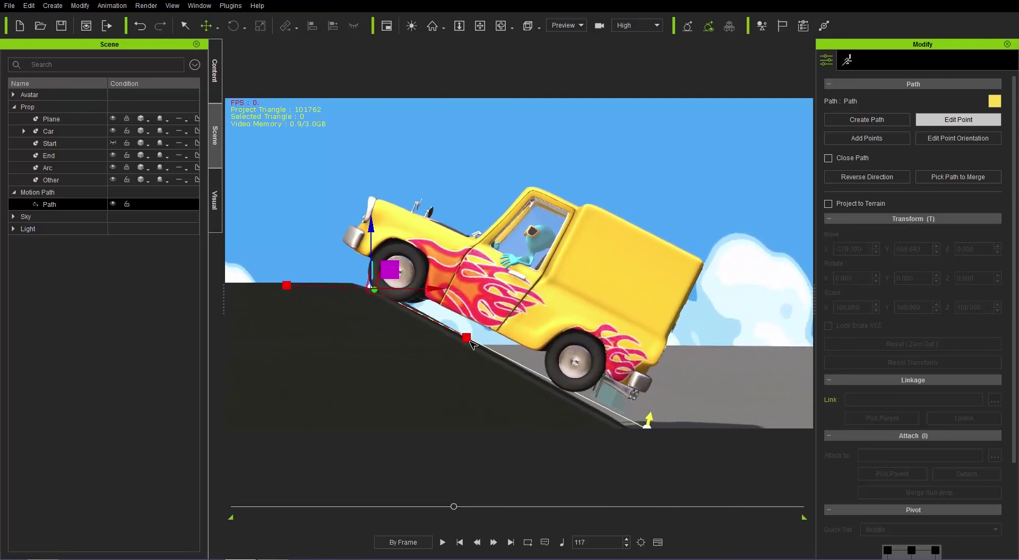
right_click_drag(484, 334, 476, 345)
key("q")
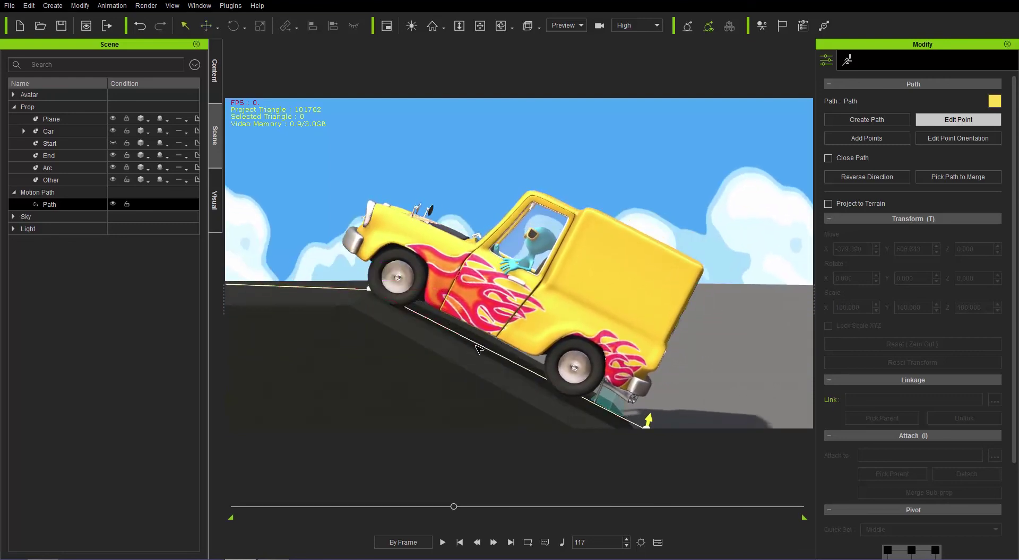
Step: At frame 121, pull the top-edge point's downhill tangent handle back until it sits just below the point
middle_click_drag(406, 322, 520, 332)
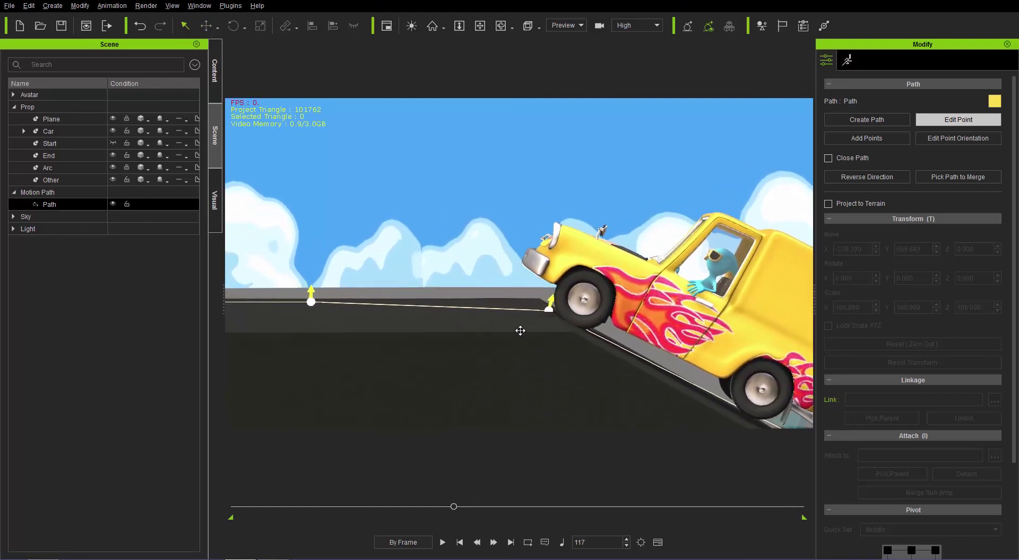
left_click_drag(457, 505, 463, 505)
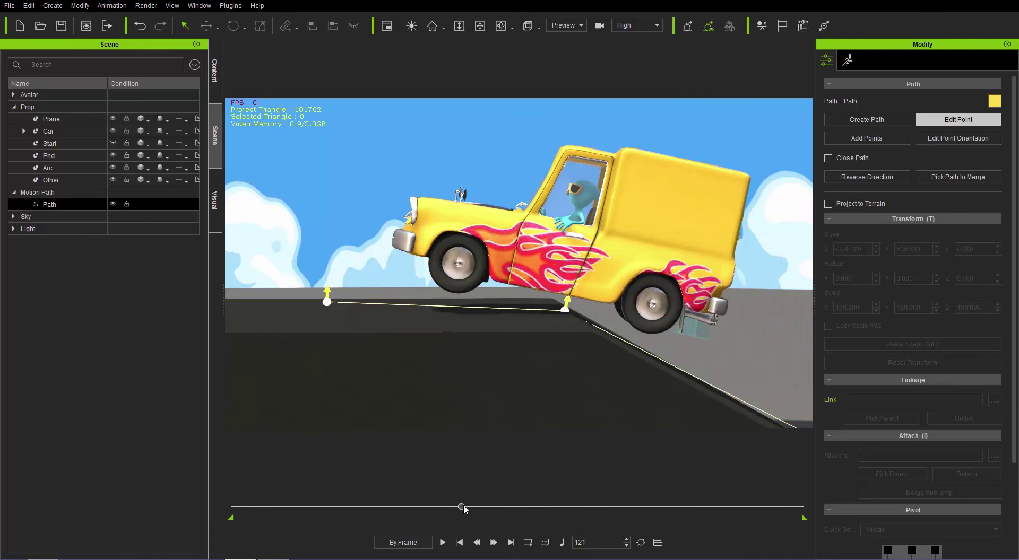
middle_click_drag(618, 370, 534, 328)
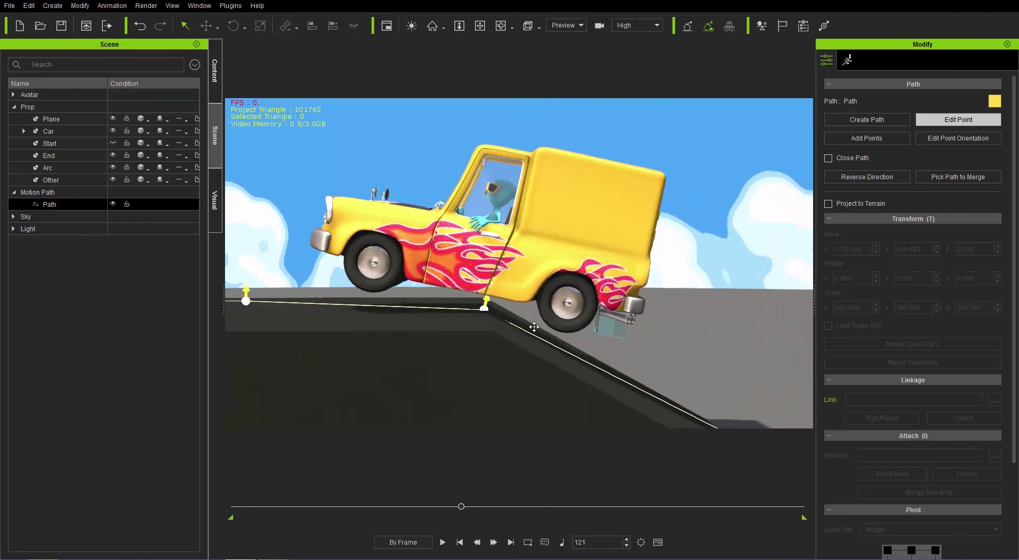
left_click(485, 309)
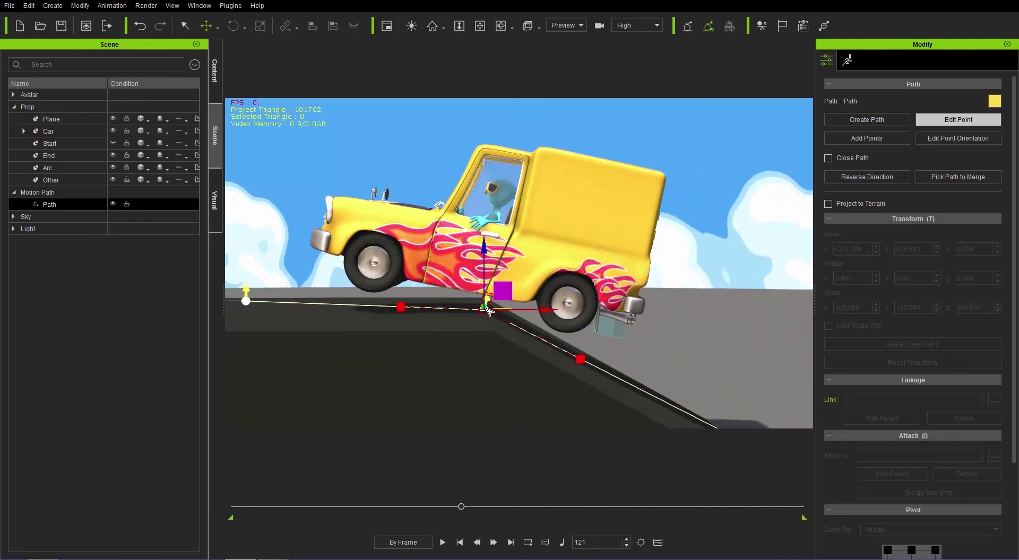
right_click_drag(556, 337, 562, 358)
left_click(580, 359)
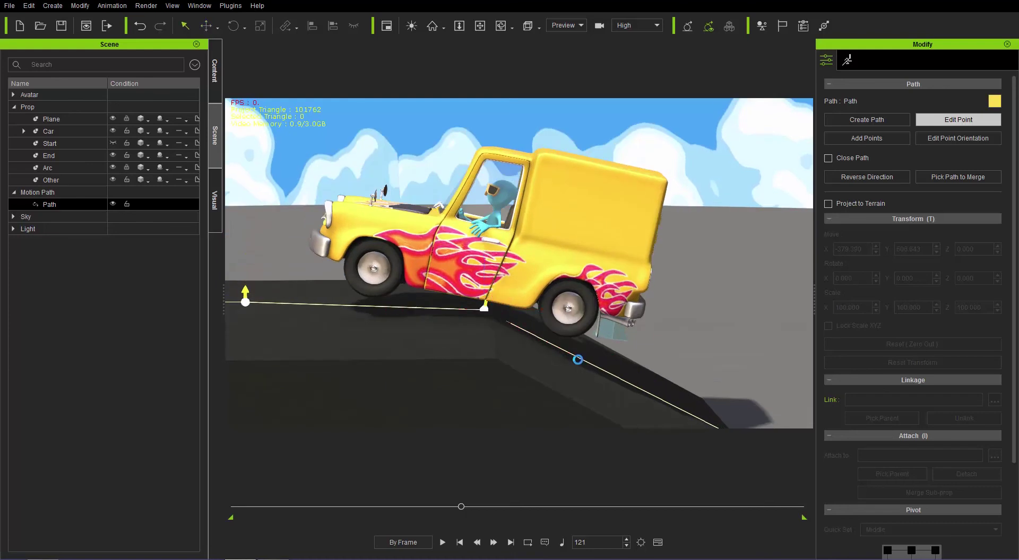
left_click(485, 310)
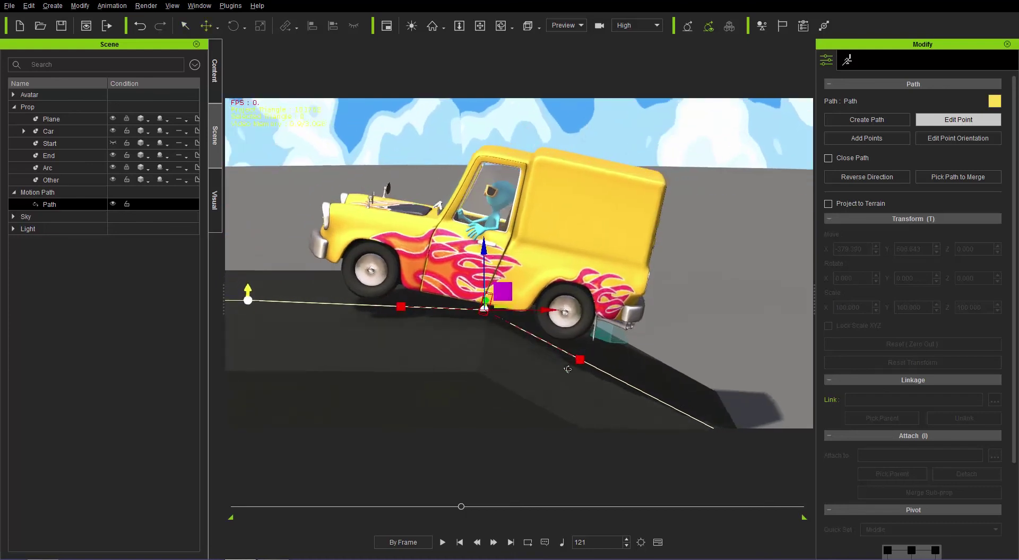
left_click(581, 361)
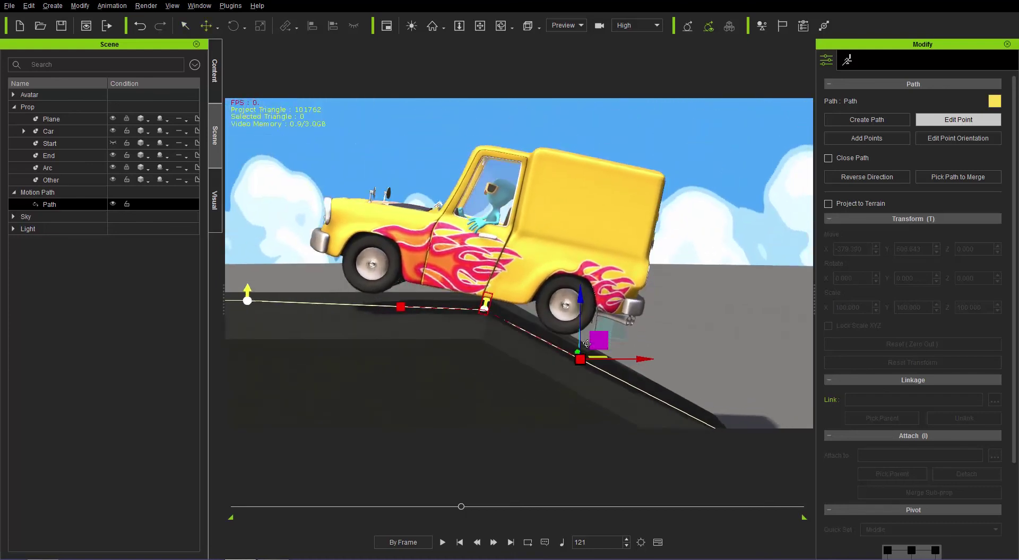
left_click_drag(601, 340, 512, 321)
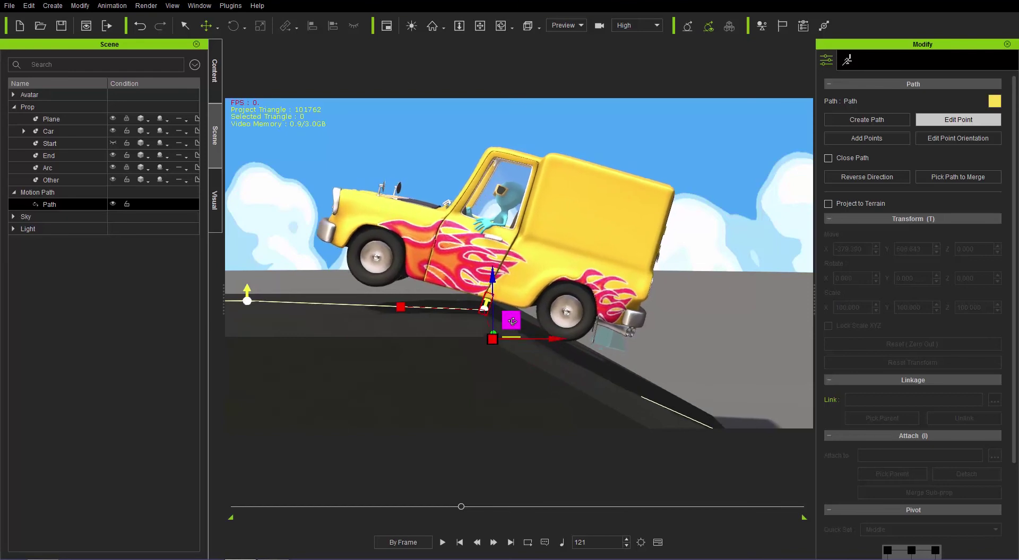
Step: Lower the top-edge point's other tangent handle, on the Arc's flat side, along the vertical axis
left_click(404, 313)
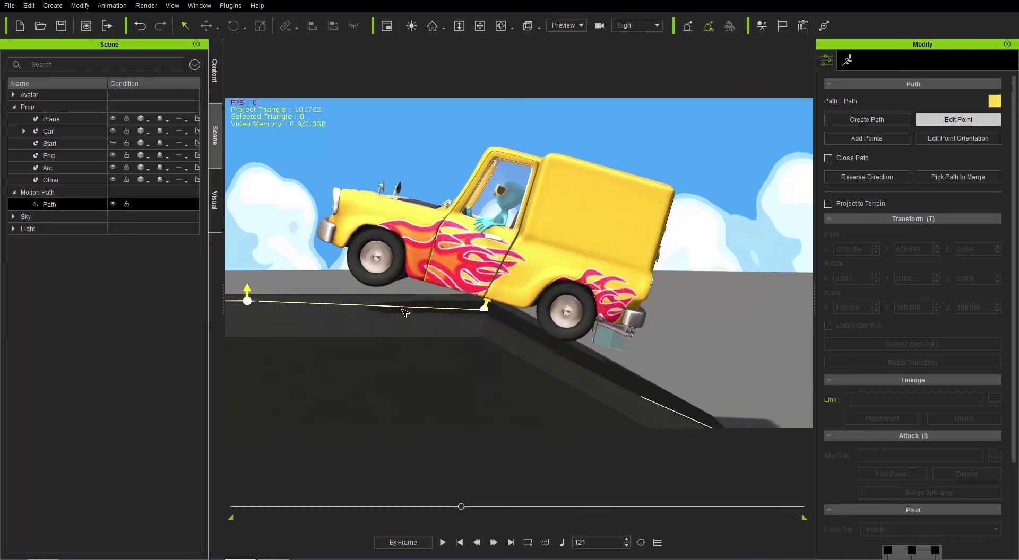
left_click(485, 310)
right_click_drag(439, 305, 415, 328)
left_click(405, 306)
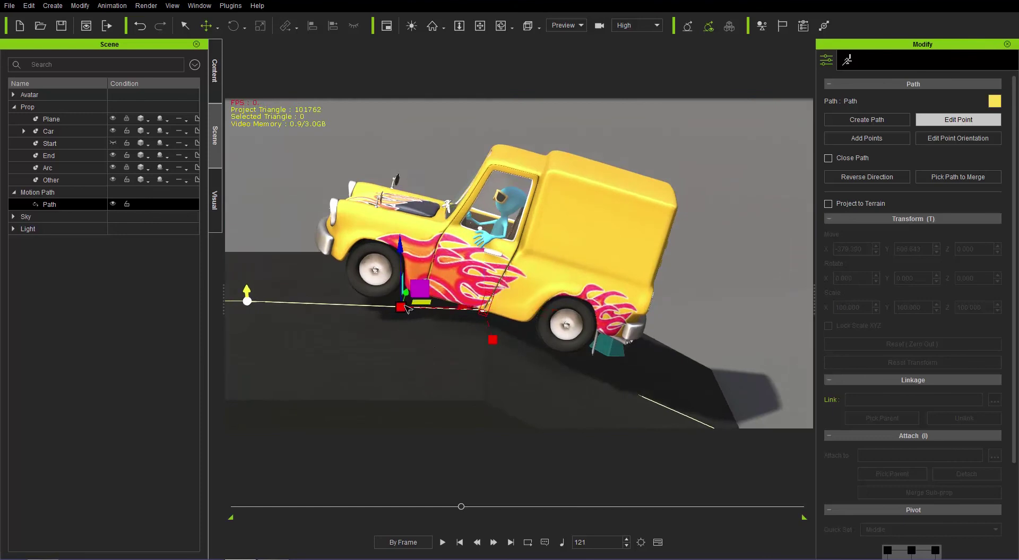
left_click_drag(400, 247, 400, 265)
Step: Lower the top-edge control point along the vertical axis and scrub around it to check the Car's motion
middle_click_drag(463, 349, 521, 361)
right_click_drag(521, 362, 548, 306)
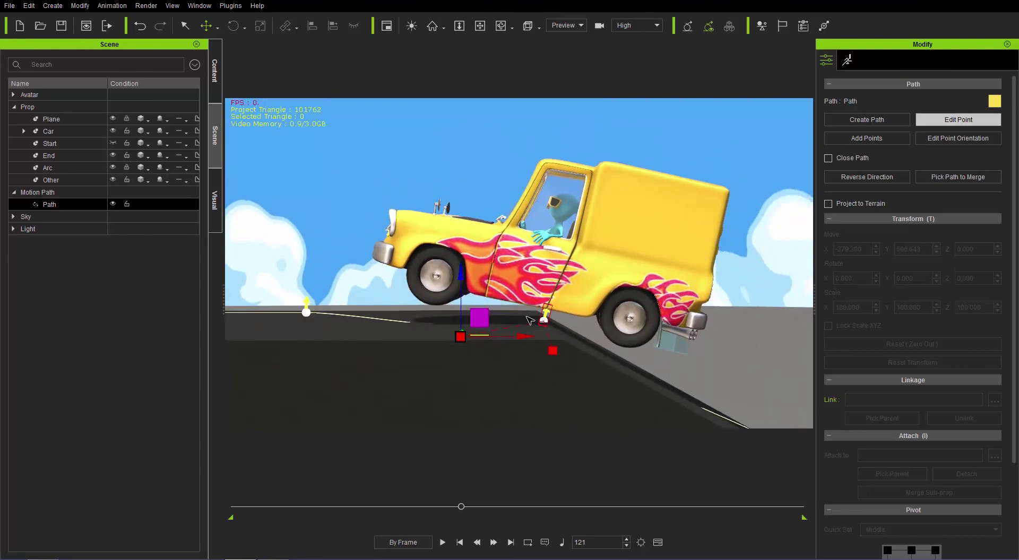
left_click(546, 318)
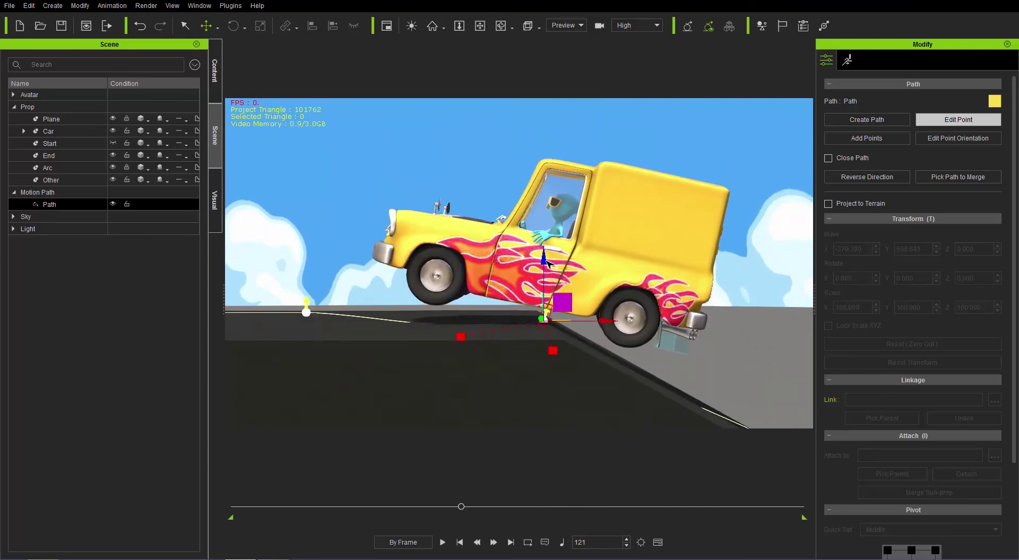
left_click_drag(546, 263, 544, 292)
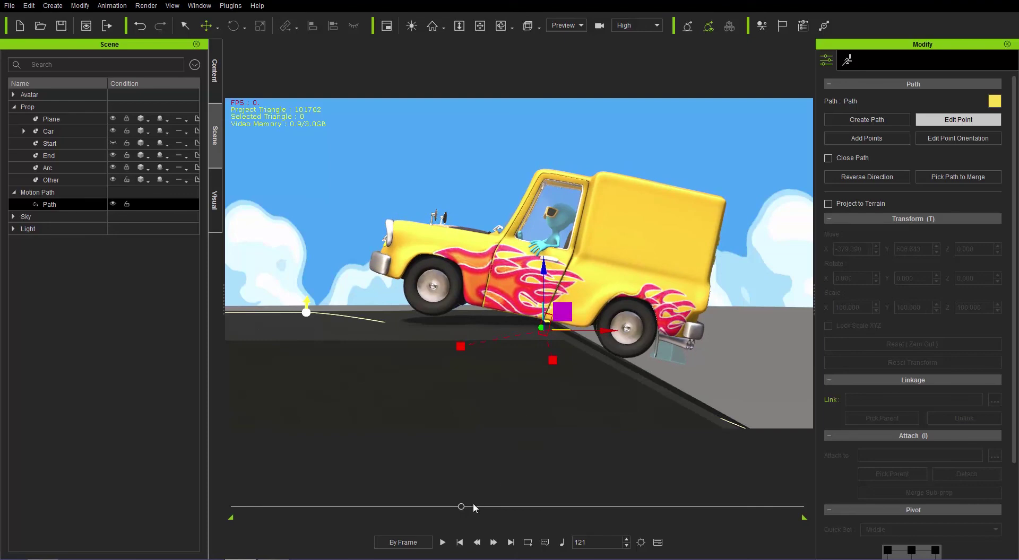
left_click_drag(460, 507, 458, 507)
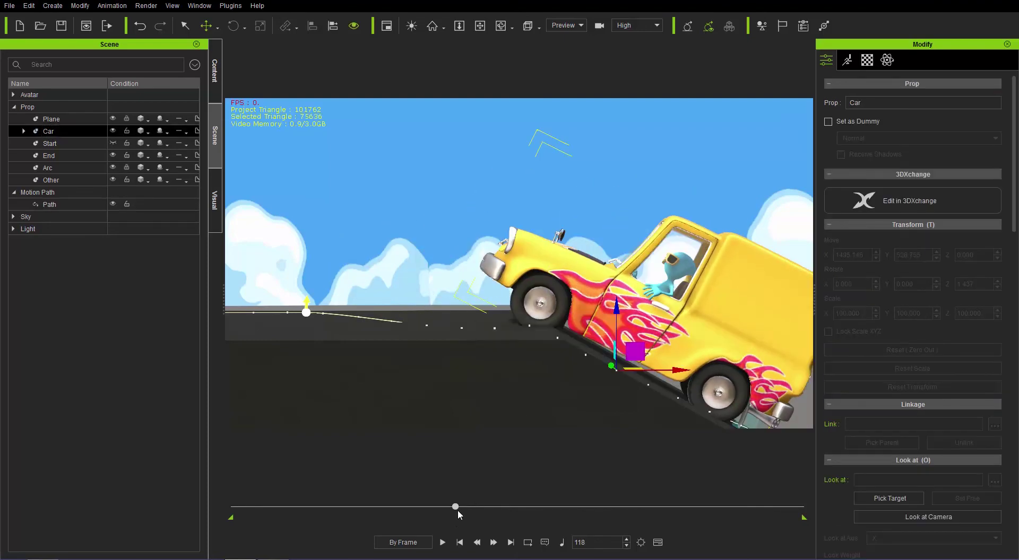
left_click_drag(457, 508, 473, 507)
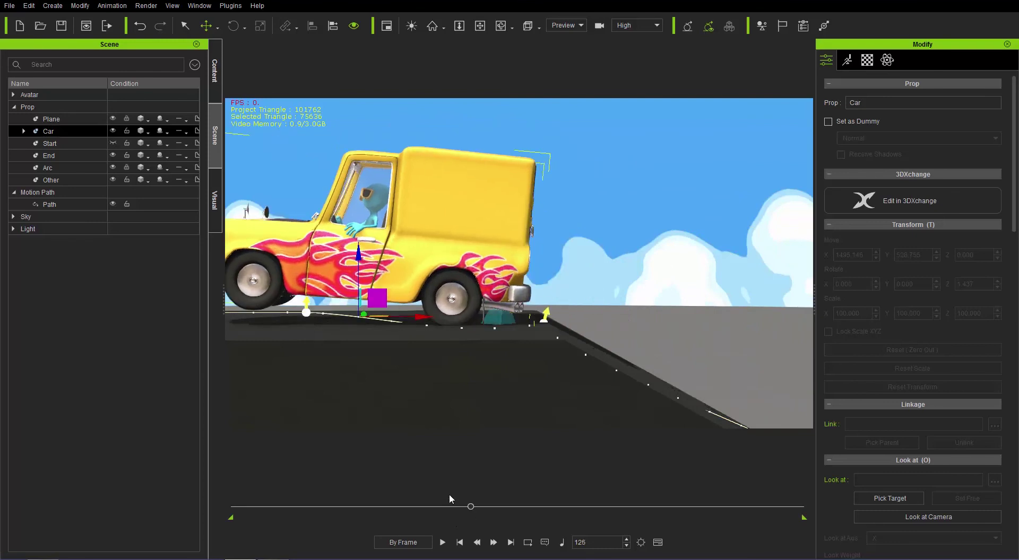
Step: Put Path in point editing and lower the control point midway along the Arc's flat top until the Car's wheels reach the surface
middle_click_drag(368, 375, 633, 391)
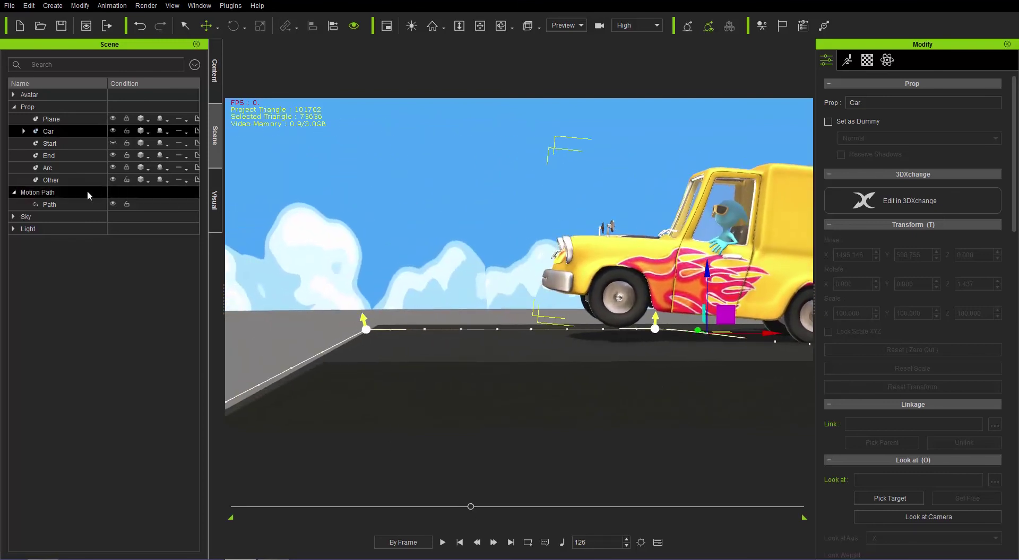
left_click(73, 203)
left_click(951, 121)
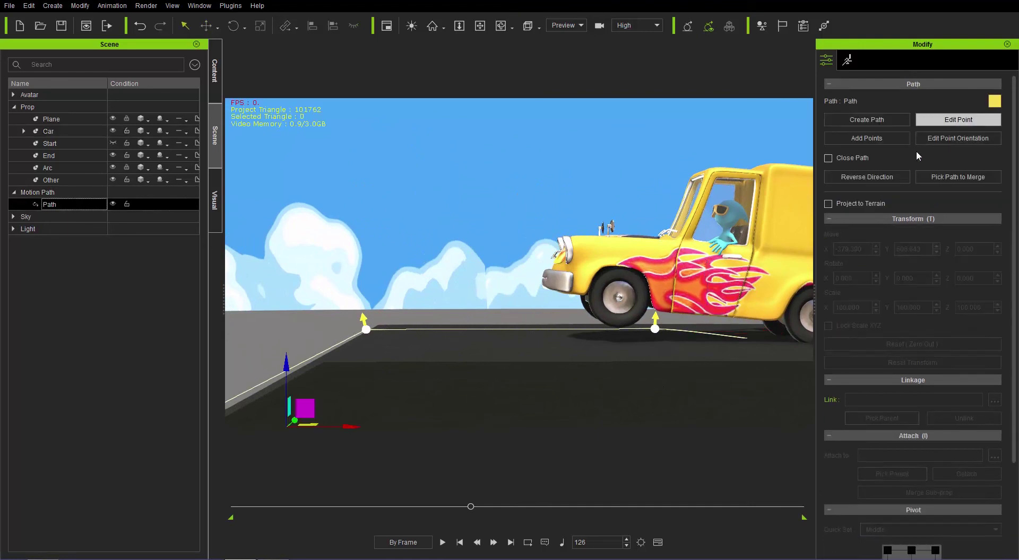
left_click(655, 330)
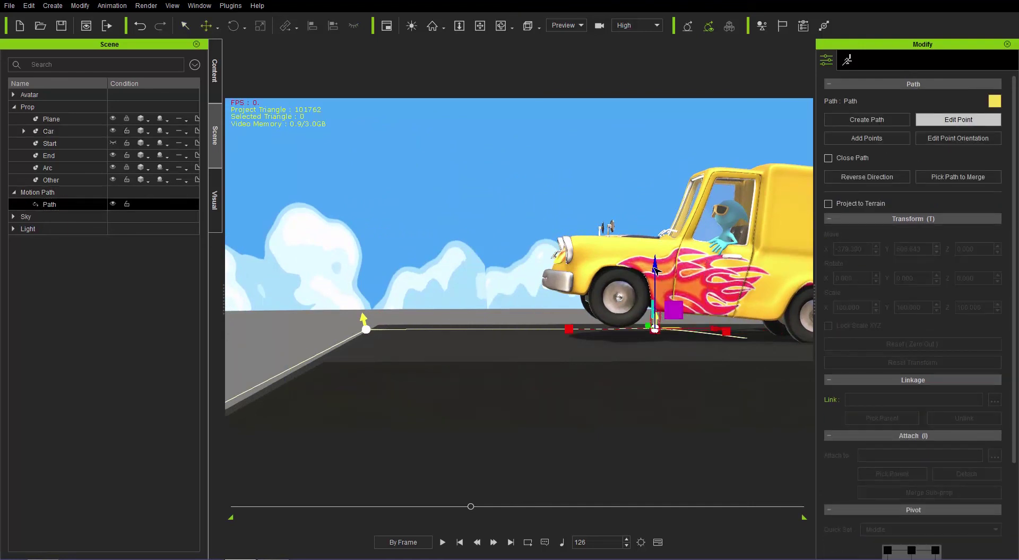
left_click_drag(671, 304, 653, 319)
middle_click_drag(701, 346, 599, 350)
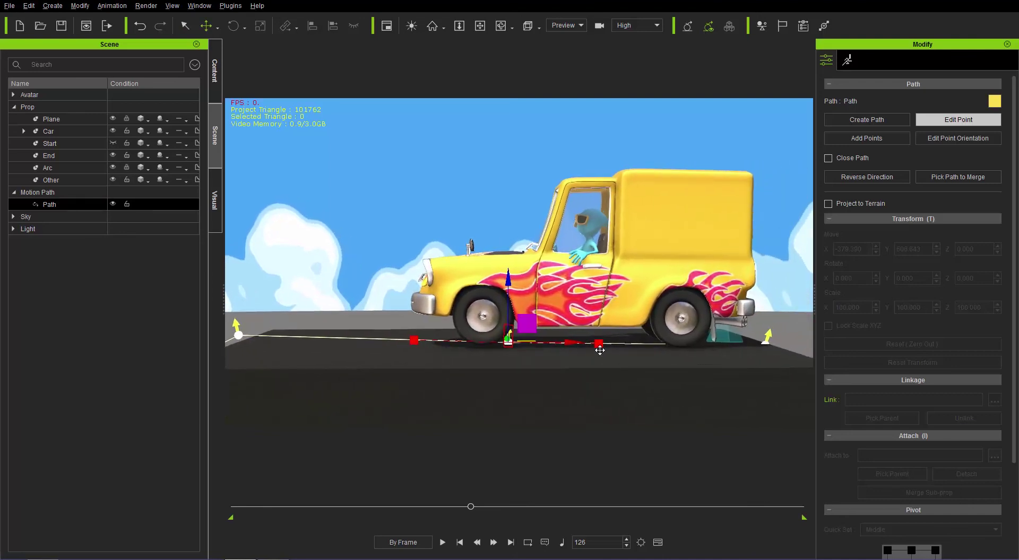
middle_click_drag(439, 371, 509, 368)
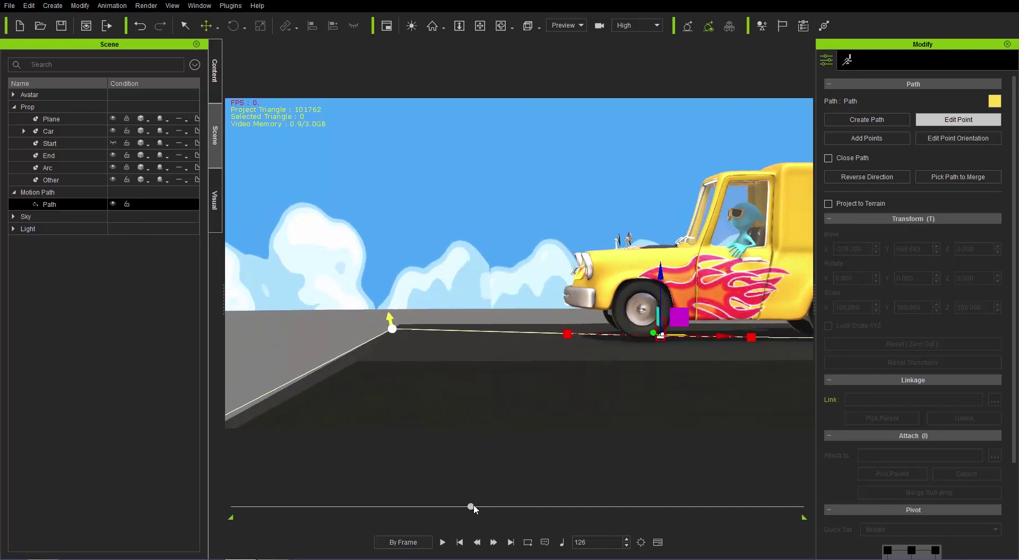
Step: At frame 132, move the control point at the Arc's exit-side top edge down and slightly outward toward the downhill slope
left_click_drag(471, 507, 482, 507)
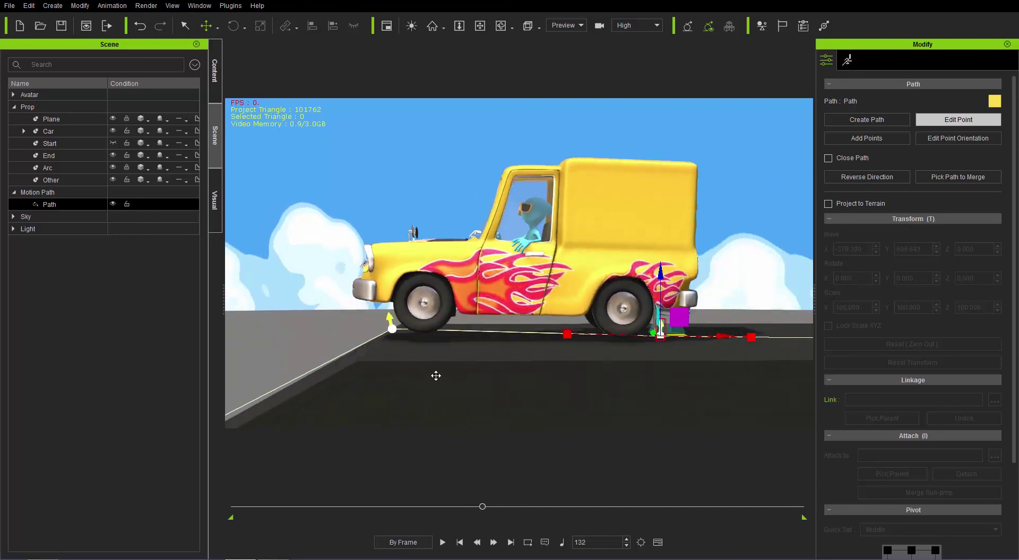
left_click(393, 329)
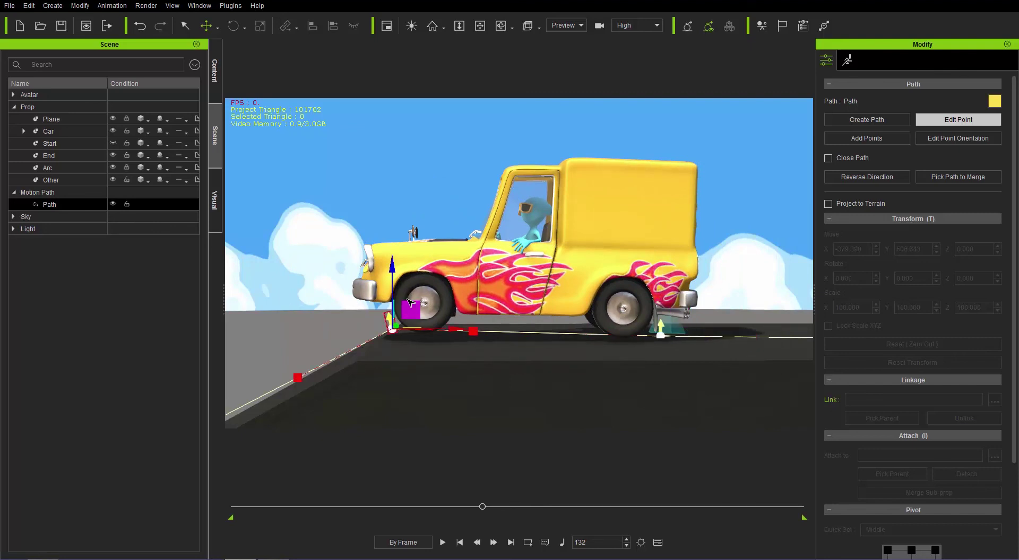
left_click_drag(409, 302, 395, 322)
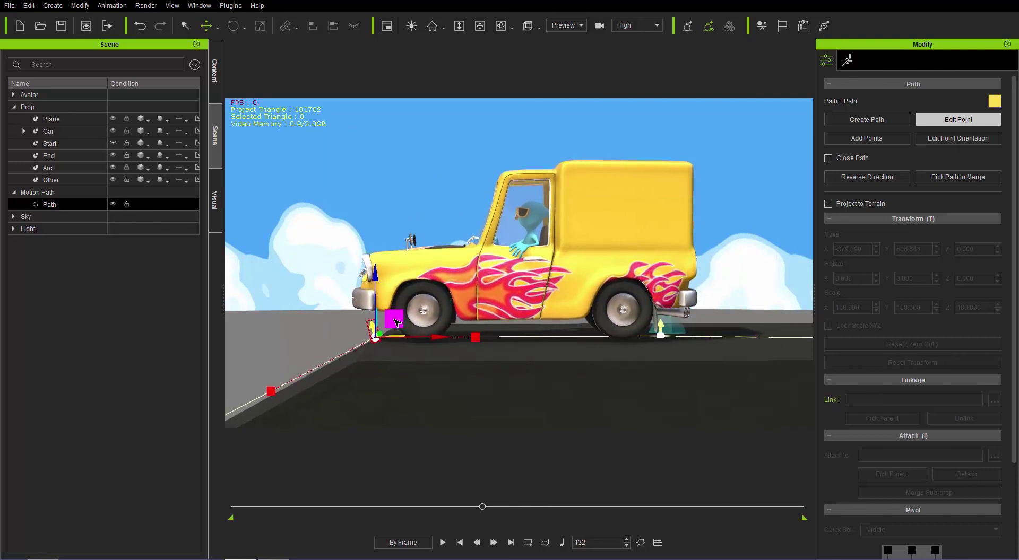
middle_click_drag(471, 414, 563, 419)
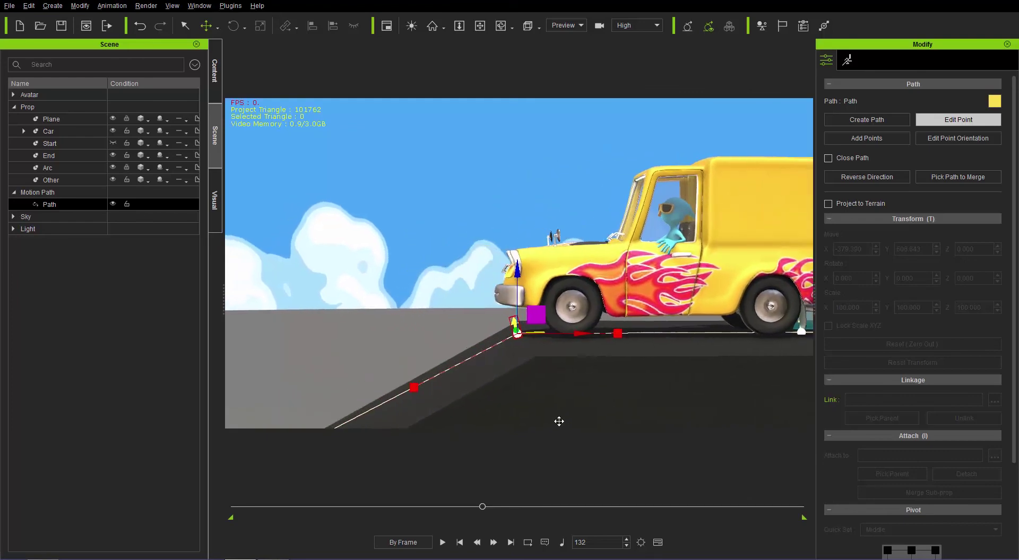
Step: At frame 138, move the exit-side top-edge point's downhill tangent handle down and slightly back toward the Arc
mouse_move(488, 506)
left_mouse_down()
mouse_move(478, 507)
mouse_move(494, 508)
left_mouse_up()
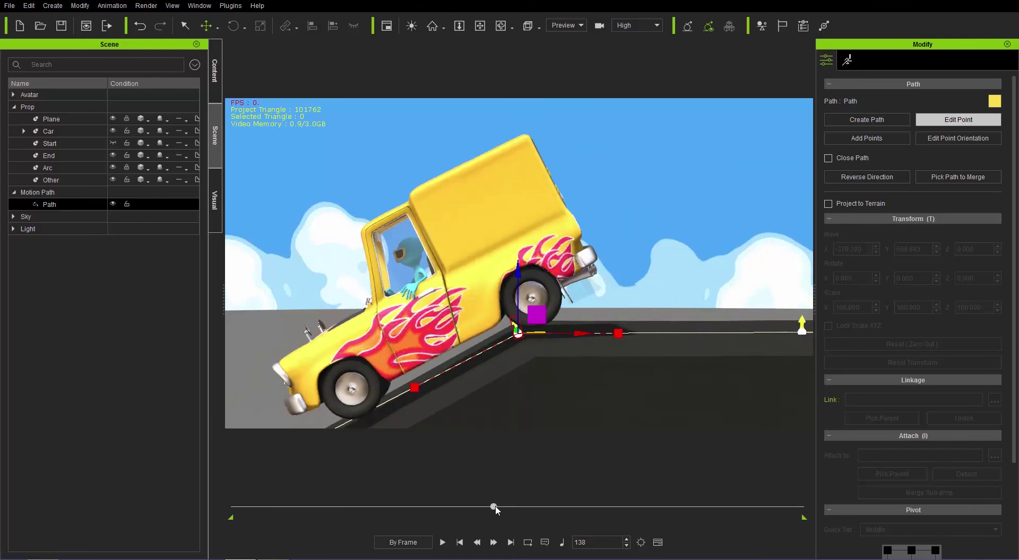
middle_click_drag(482, 343, 507, 305)
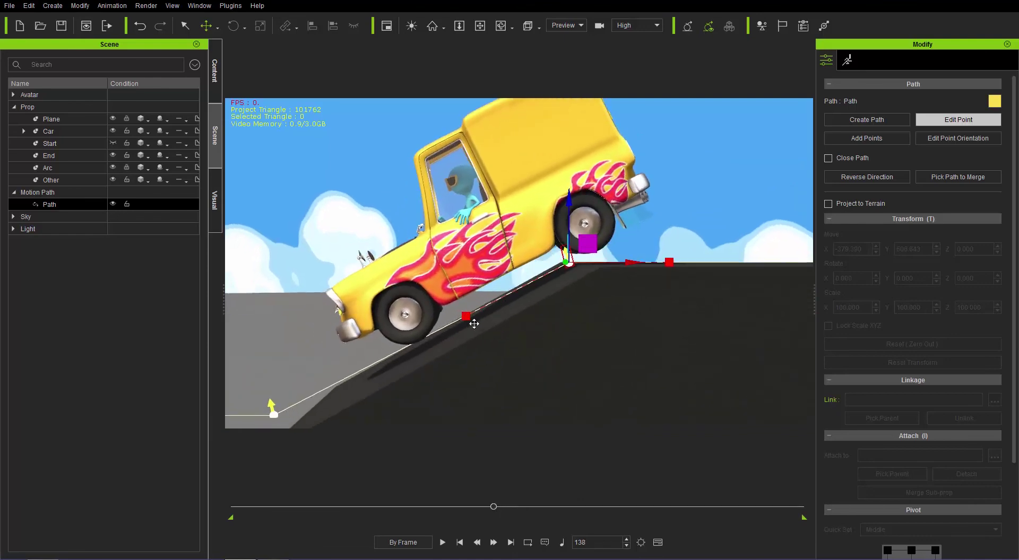
right_click_drag(485, 321, 472, 334)
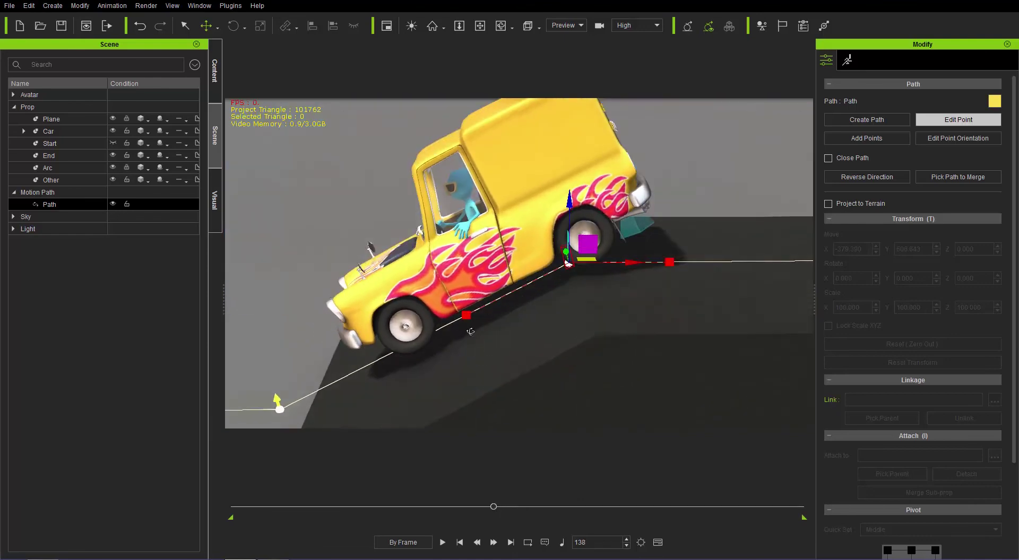
left_click(466, 317)
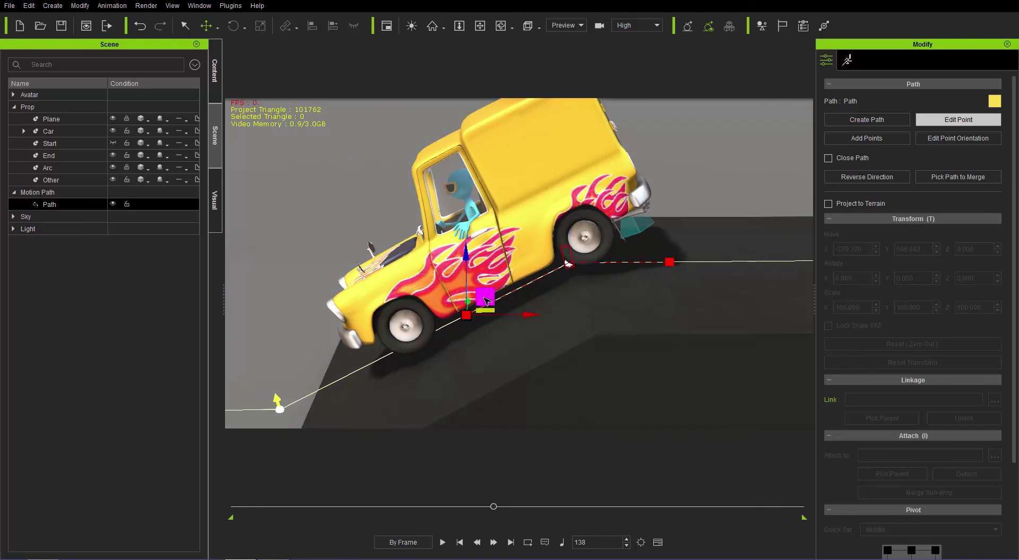
left_click_drag(482, 289, 498, 320)
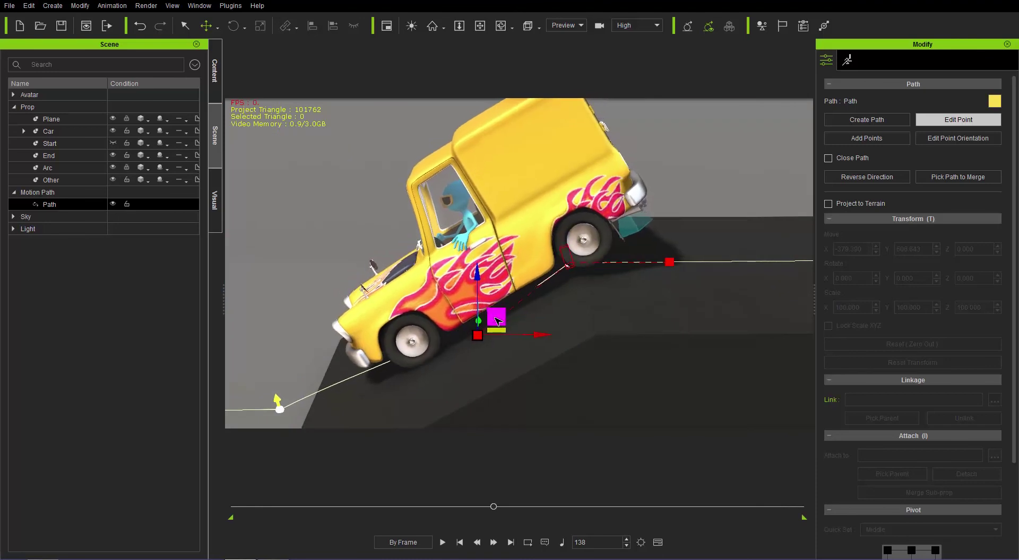
right_click_drag(523, 362, 527, 314)
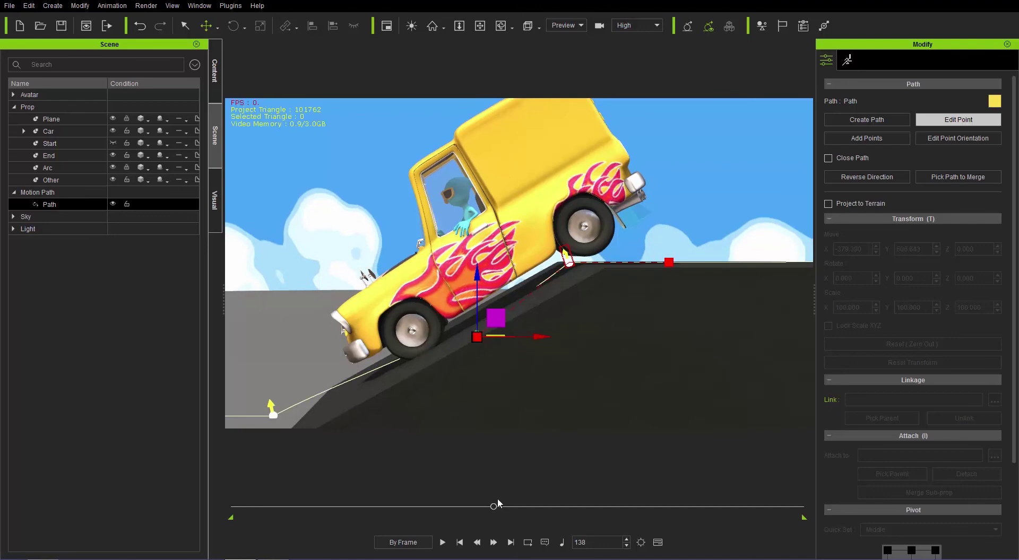
Step: At frame 135, lower the exit-side top-edge control point slightly along the vertical axis
mouse_move(493, 508)
left_mouse_down()
mouse_move(481, 508)
mouse_move(489, 511)
left_mouse_up()
right_click_drag(629, 317, 579, 350)
left_click(570, 264)
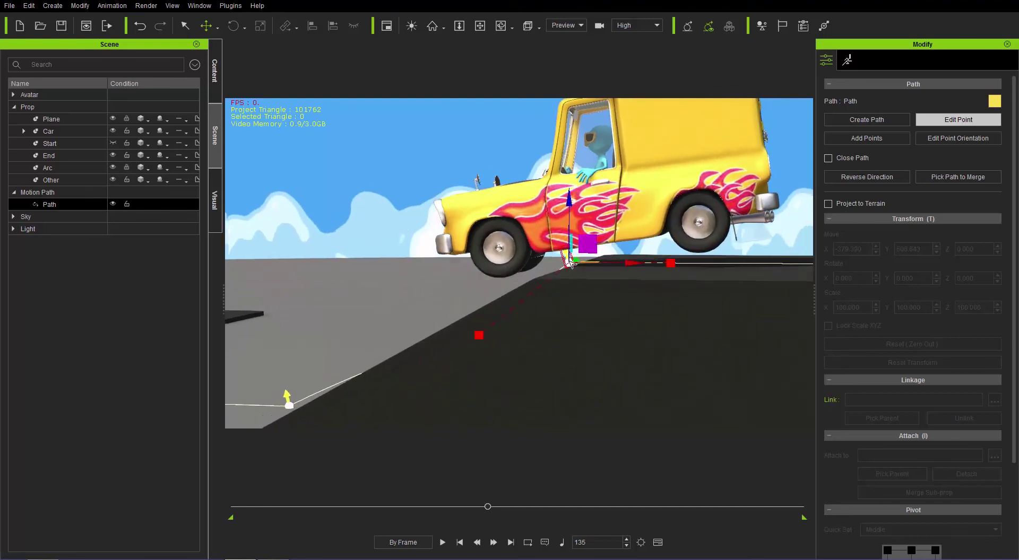
left_click_drag(571, 198, 572, 203)
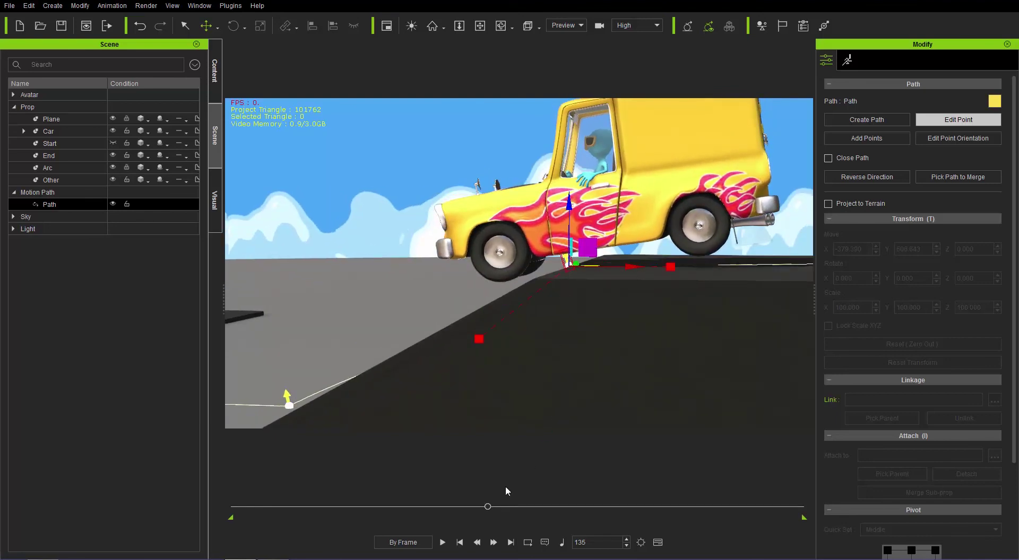
Step: At frame 144, shorten the outgoing ground-side tangent handle of the point at the exit slope's foot, leaving it slightly above the point
mouse_move(489, 508)
left_mouse_down()
mouse_move(480, 506)
mouse_move(508, 507)
left_mouse_up()
middle_click_drag(447, 360, 558, 350)
right_click_drag(591, 383, 614, 383)
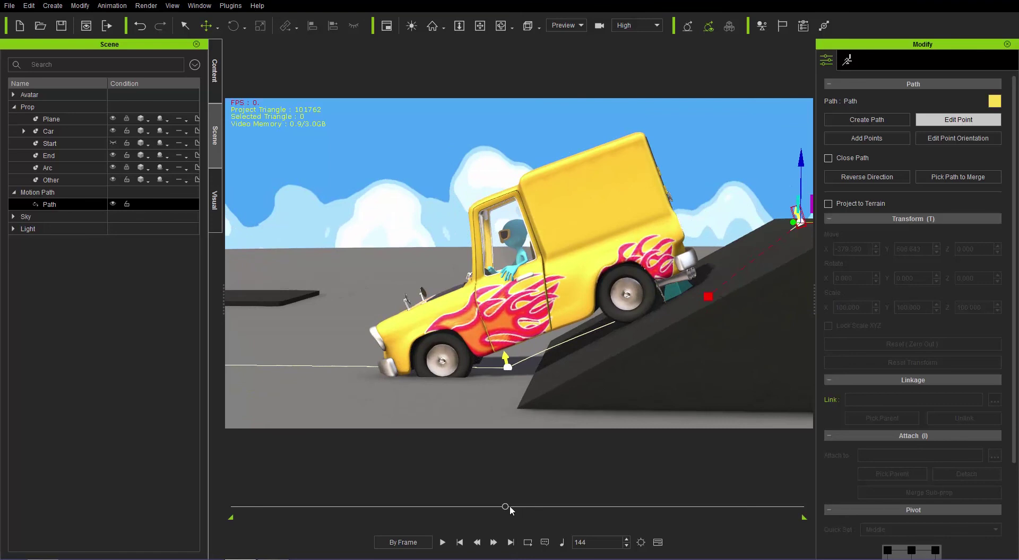
left_click_drag(505, 507, 506, 507)
left_click(507, 367)
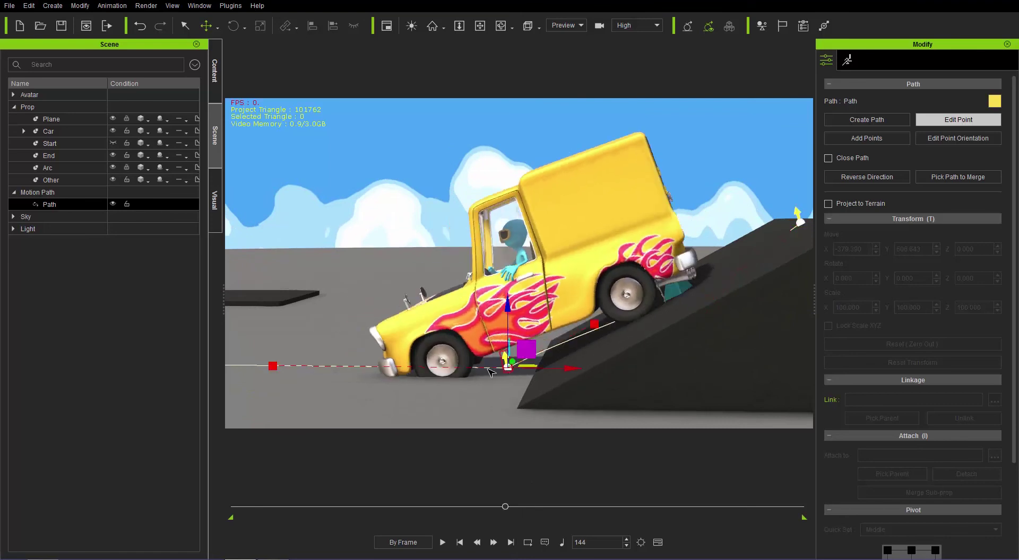
left_click(276, 368)
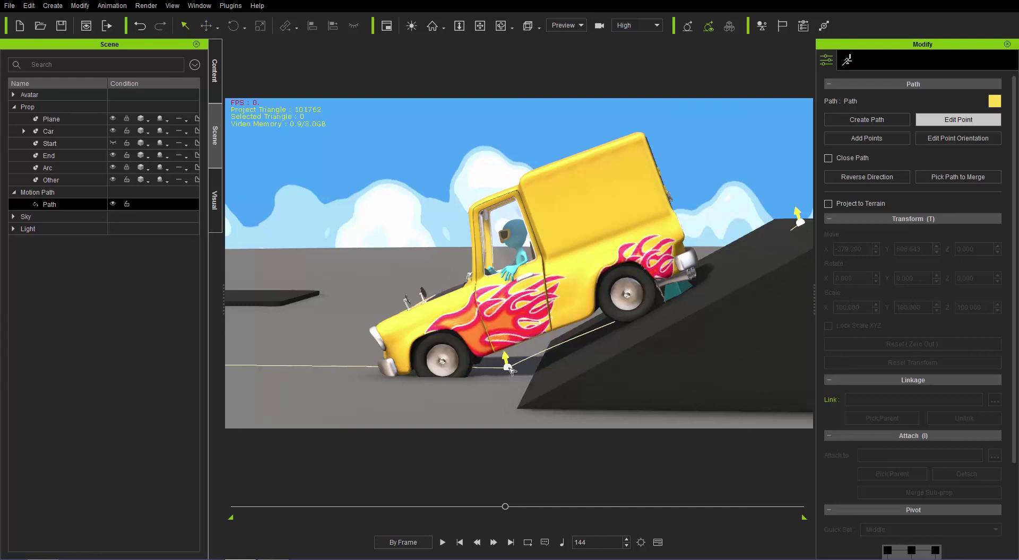
left_click(508, 367)
right_click_drag(362, 356, 351, 377)
left_click(272, 364)
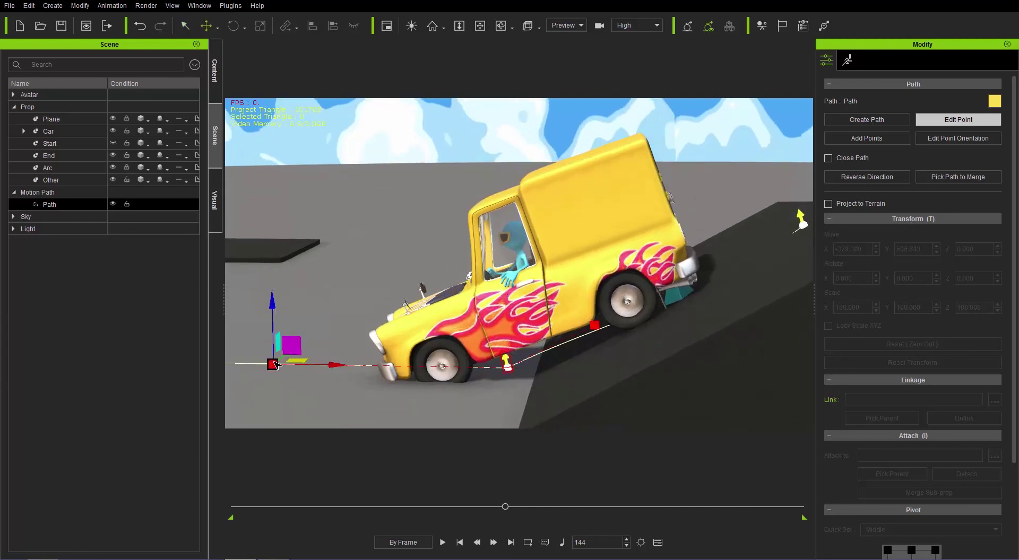
left_click_drag(292, 348, 433, 268)
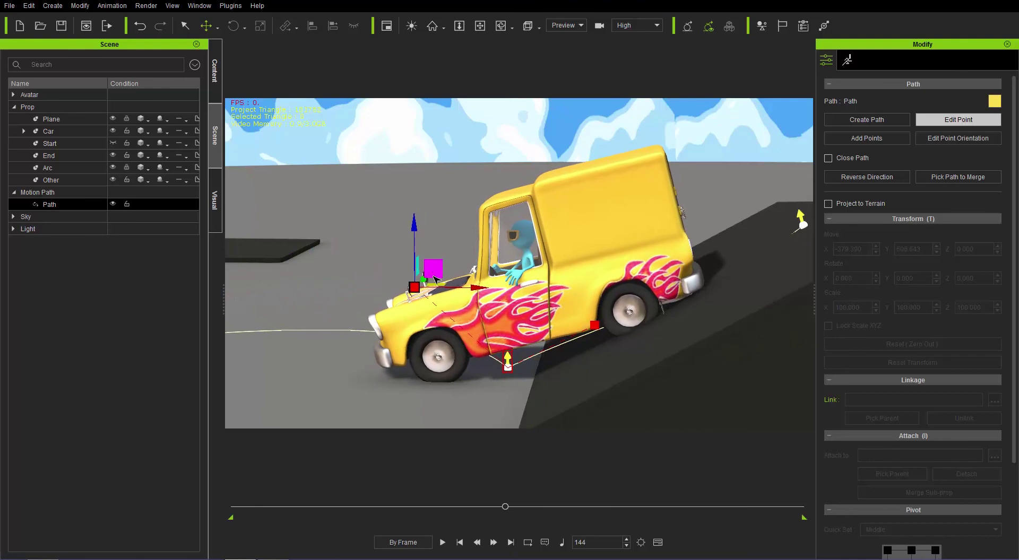
right_click_drag(538, 408, 555, 332)
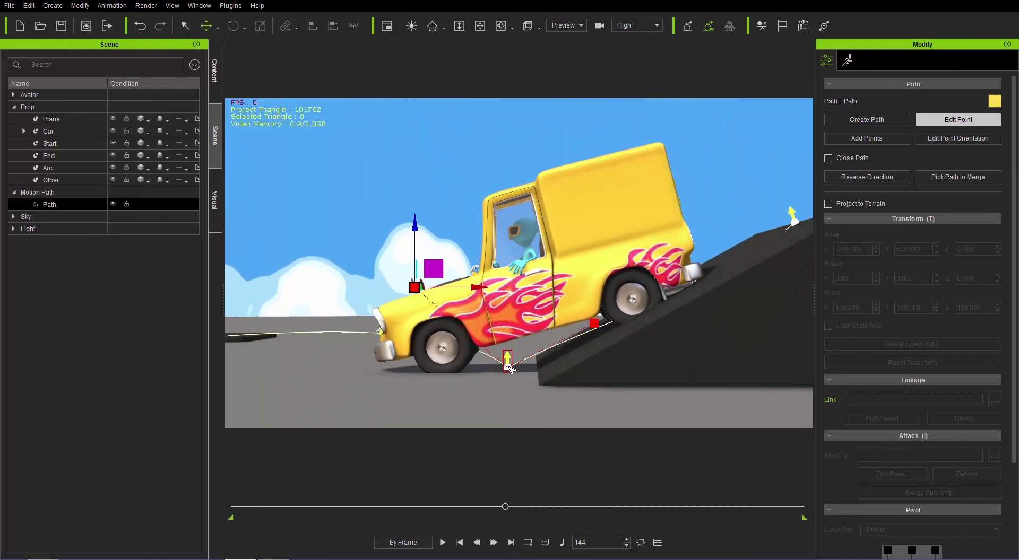
left_click_drag(430, 278, 370, 346)
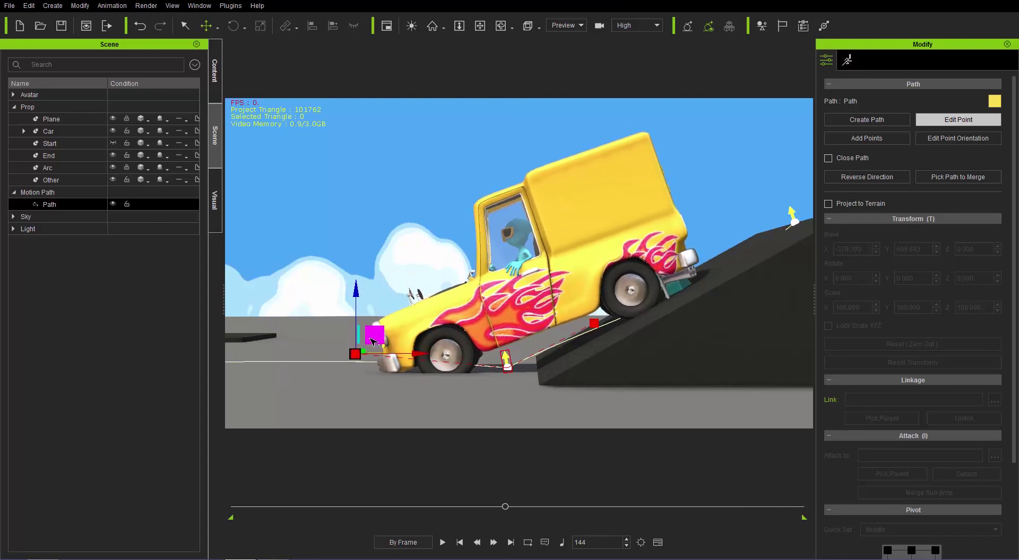
Step: Move the control point at the exit slope's foot up and slightly toward the Arc, and scrub to frame 151
left_click(505, 365)
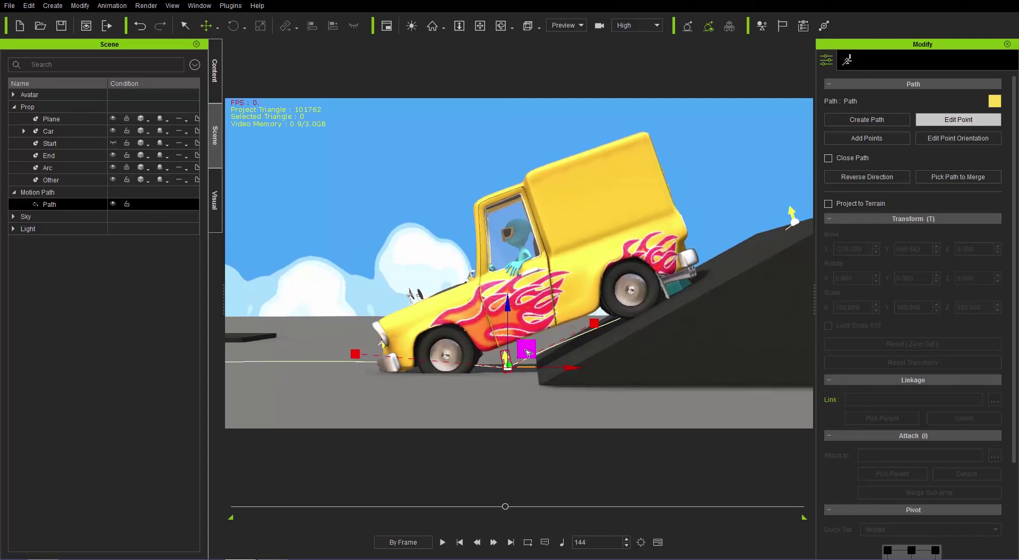
mouse_move(528, 352)
left_mouse_down()
mouse_move(515, 342)
mouse_move(538, 340)
left_mouse_up()
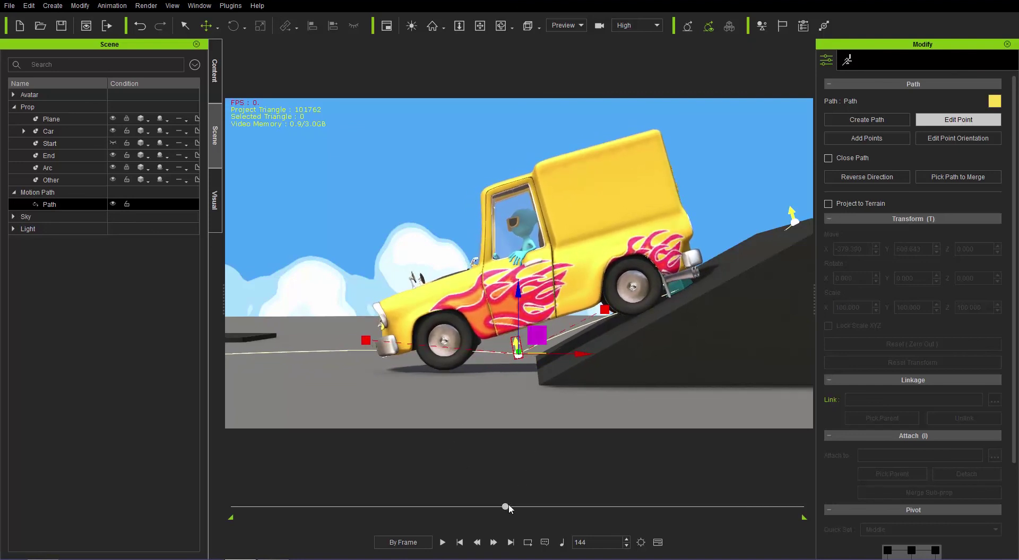
left_click_drag(508, 507, 519, 507)
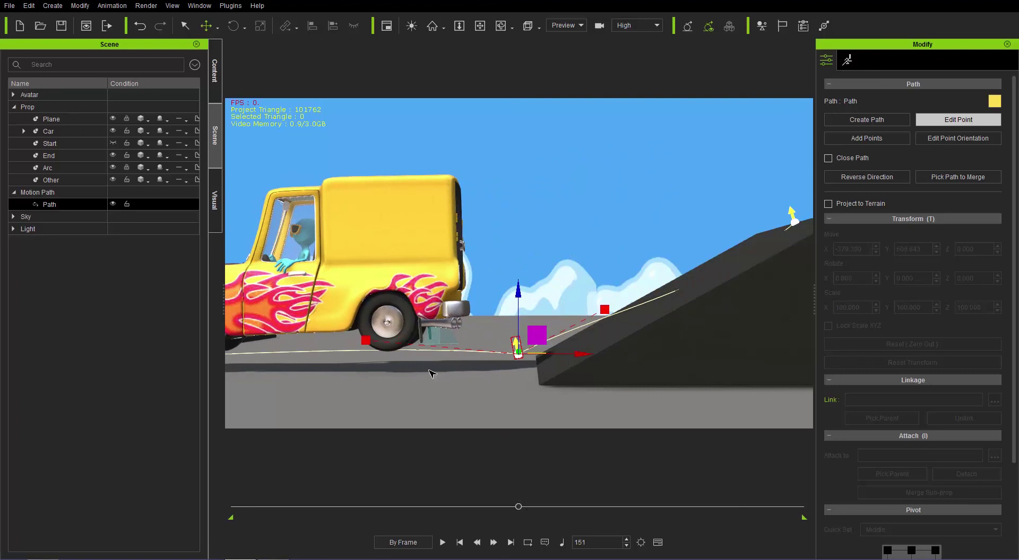
Step: Lower the slope-foot point's outgoing tangent handle until the Car's wheels meet the ground, and scrub ahead to frame 167
middle_click_drag(465, 367, 542, 370)
left_click(529, 351)
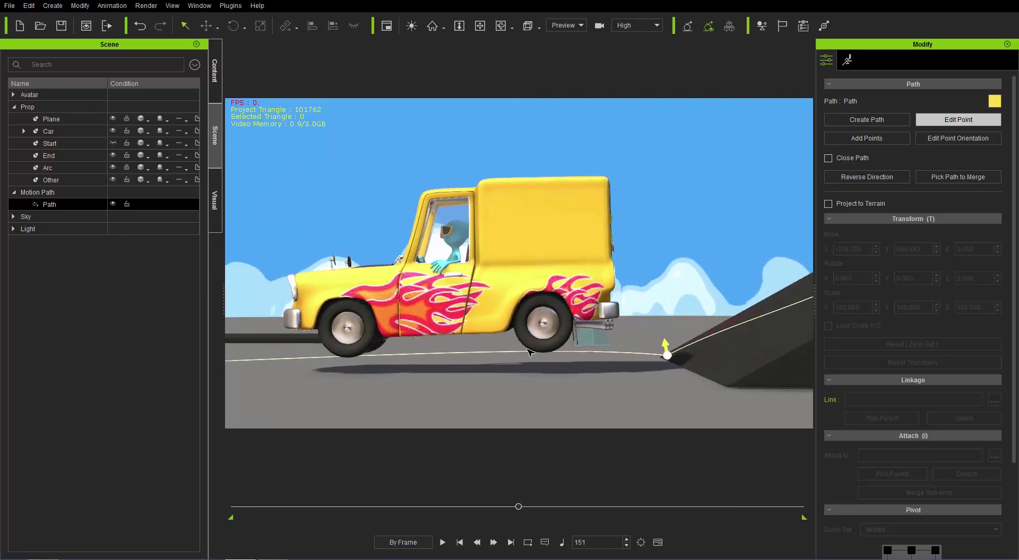
left_click(667, 356)
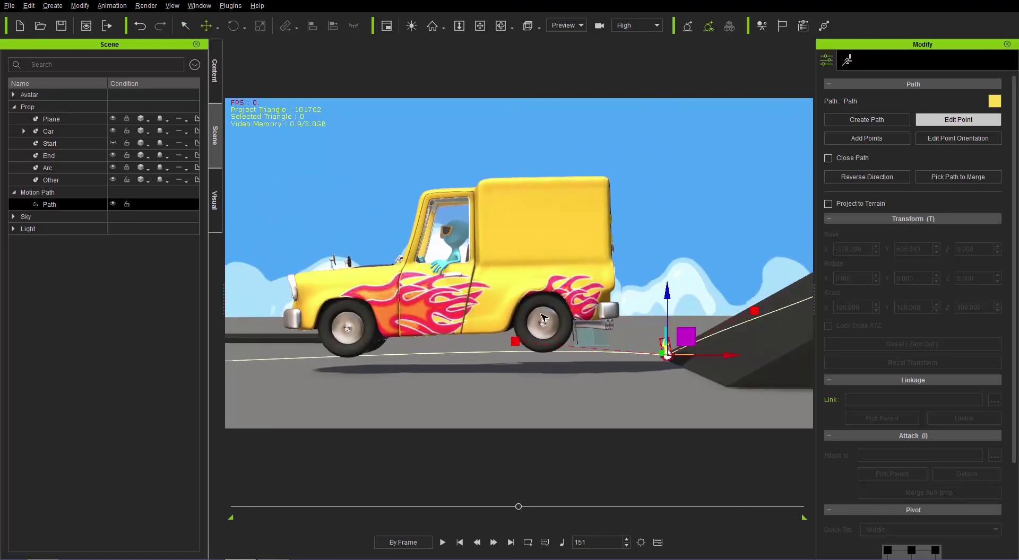
right_click_drag(543, 318, 536, 362)
left_click(515, 344)
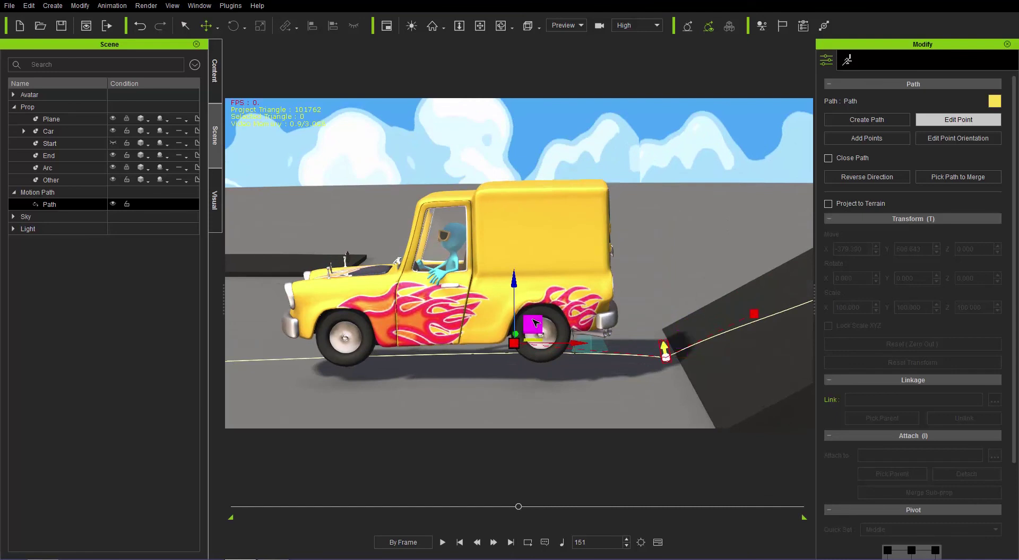
left_click_drag(529, 336, 527, 349)
left_click_drag(531, 361, 529, 374)
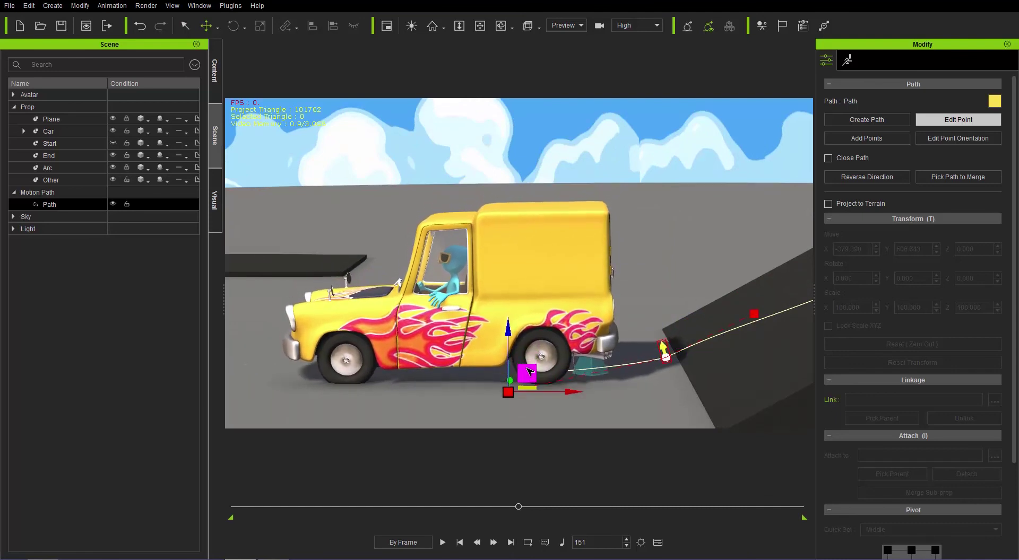
left_click_drag(519, 507, 550, 504)
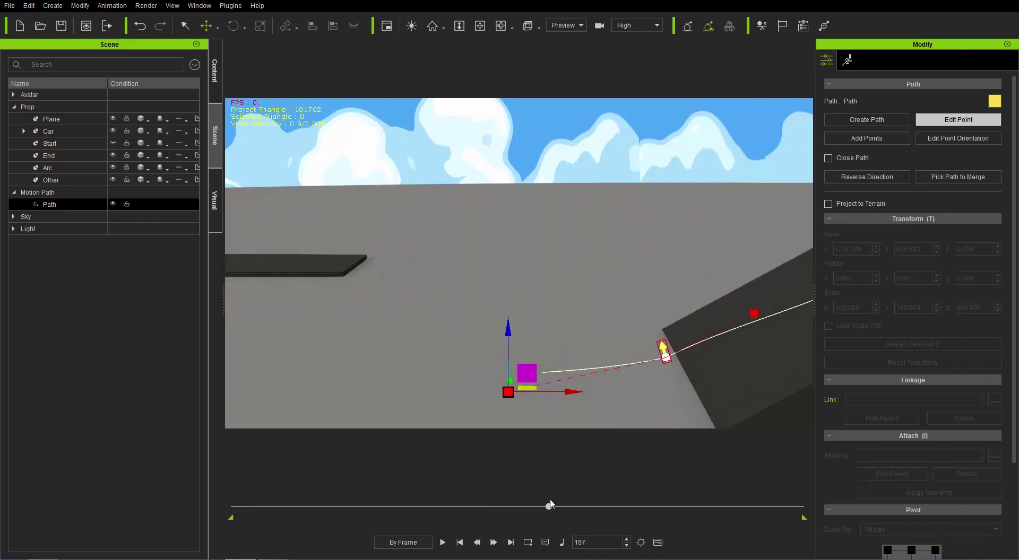
Step: With the whole Arc in side view at frame 129, lower the flat top's middle control point slightly along the vertical axis
middle_click_drag(765, 328, 598, 282)
middle_click_drag(682, 266, 491, 316)
right_click_drag(604, 240, 605, 302, "alt")
left_click_drag(620, 329, 643, 298, "alt")
middle_click_drag(635, 290, 610, 309, "alt")
right_click_drag(610, 309, 627, 339, "alt")
left_click_drag(628, 351, 625, 339, "alt")
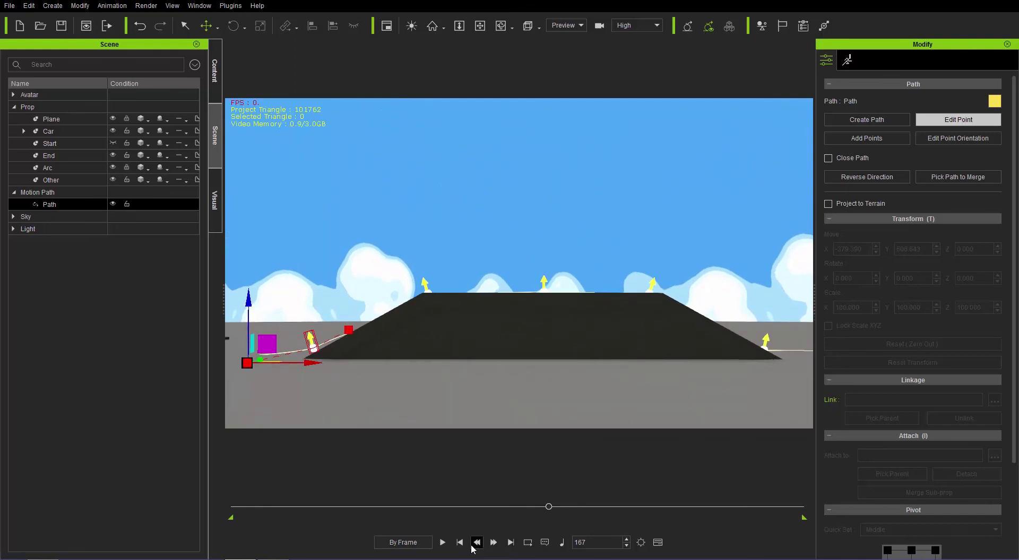
left_click_drag(543, 510, 477, 510)
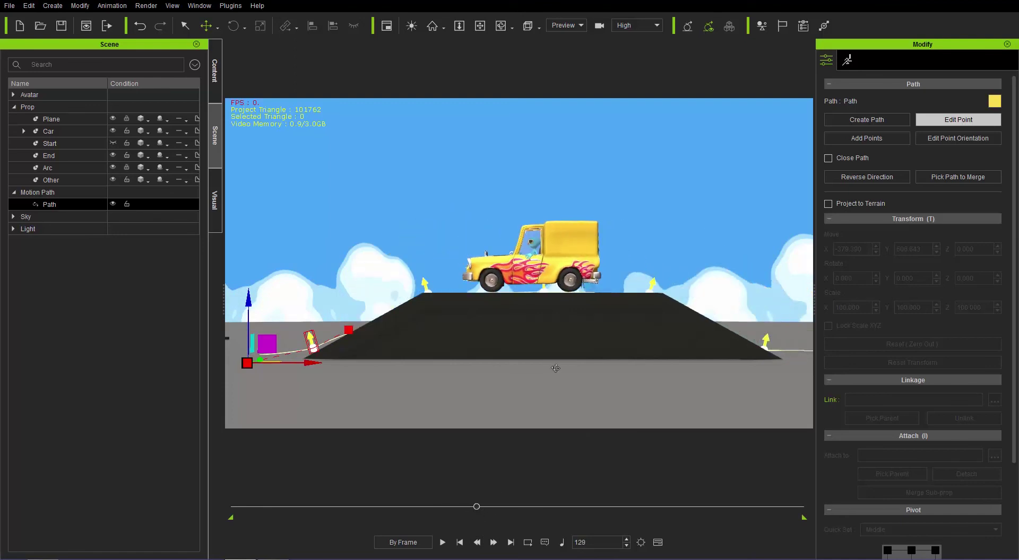
left_click(546, 292)
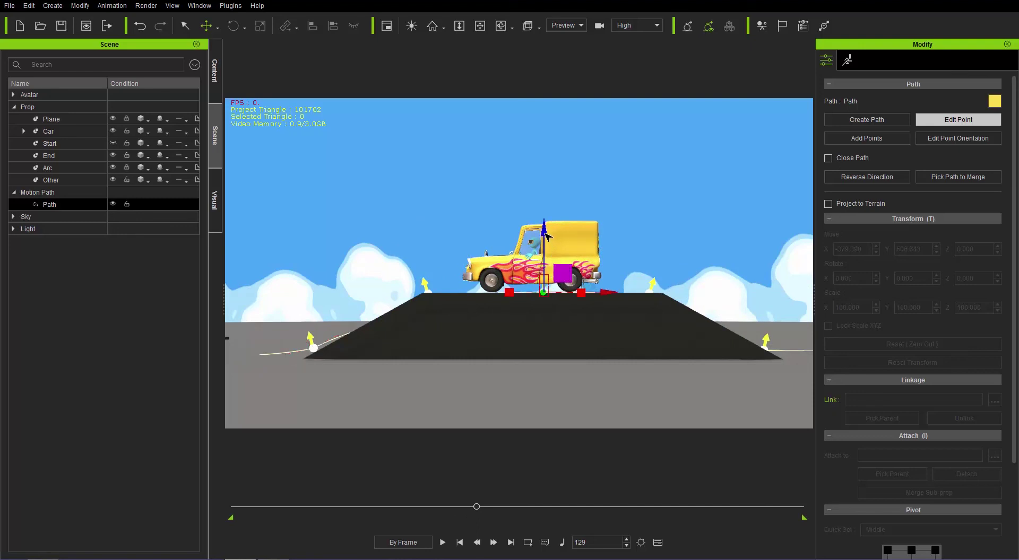
left_click_drag(546, 235, 547, 240)
Step: Scrub back and play the animation to check the Car's motion over the Arc, and return to the first frame
left_click_drag(475, 519, 398, 508)
left_click(445, 543)
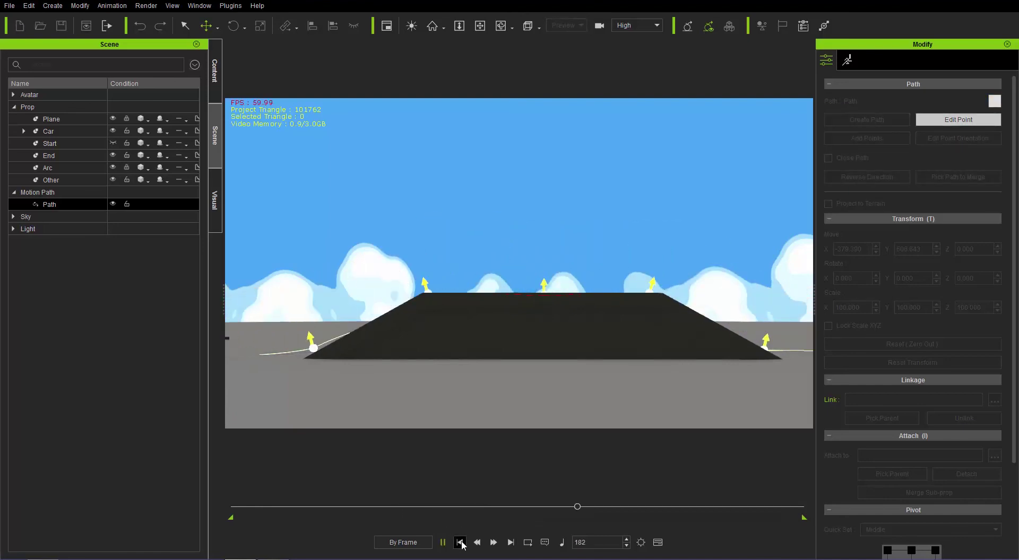
left_click(463, 543)
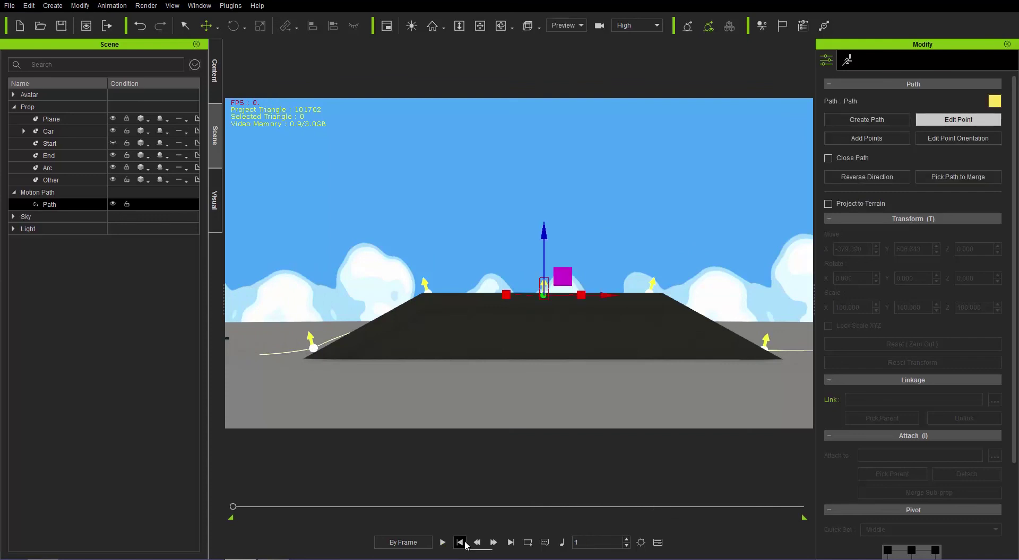